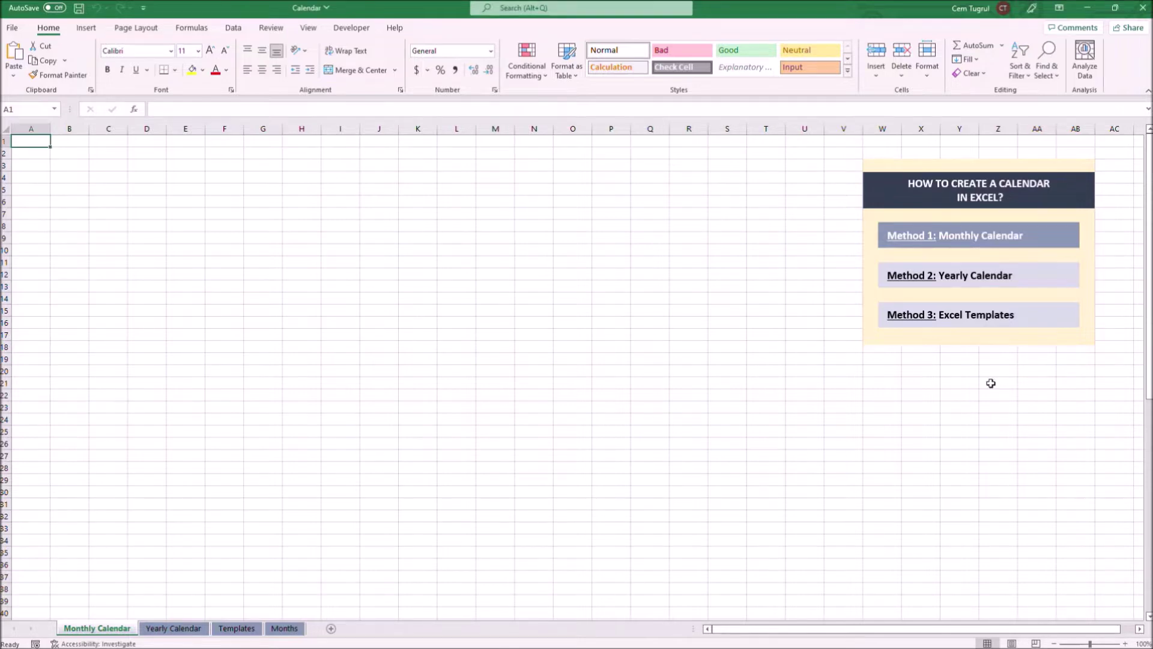
Apply all borders to the range D5:J11 and increase the height of rows 5 to 11 to form the calendar grid.
{"action": "left_click_drag", "start_coordinate": [147, 189], "coordinate": [362, 260]}
{"action": "left_click", "coordinate": [175, 70]}
{"action": "left_click", "coordinate": [214, 188]}
{"action": "left_click_drag", "start_coordinate": [5, 189], "coordinate": [5, 262]}
{"action": "left_click_drag", "start_coordinate": [5, 196], "coordinate": [6, 216]}
Enter the labels Year in A1 and Month in A2.
{"action": "left_click", "coordinate": [29, 142]}
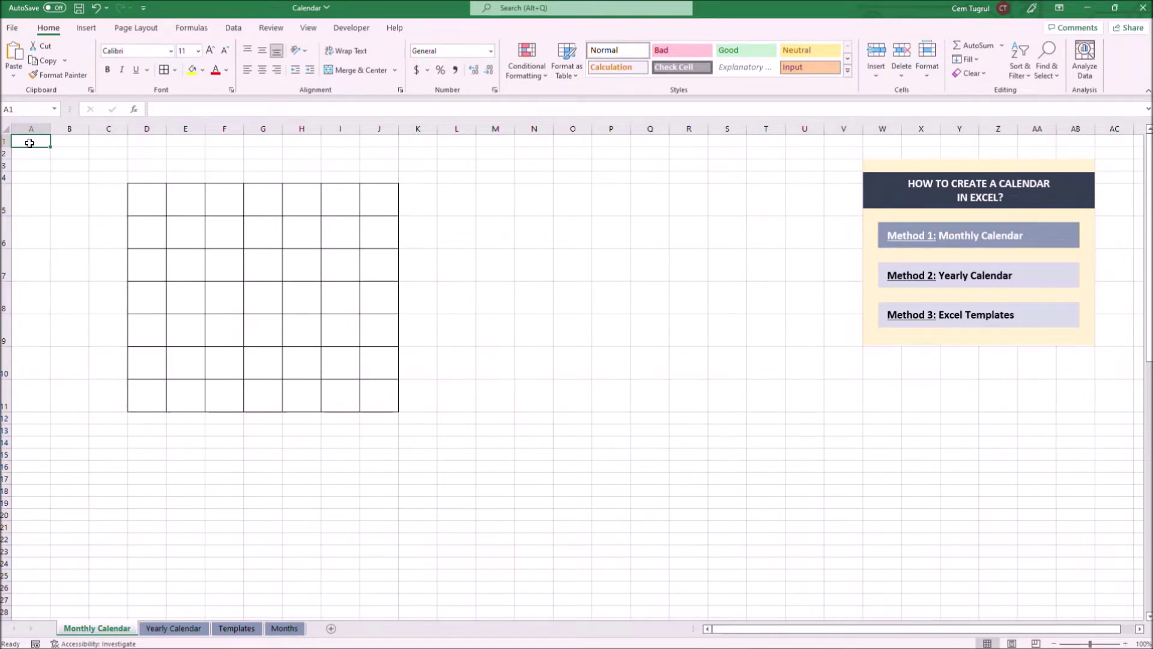
{"action": "type", "text": "Year"}
{"action": "key", "text": "Return"}
{"action": "type", "text": "Month"}
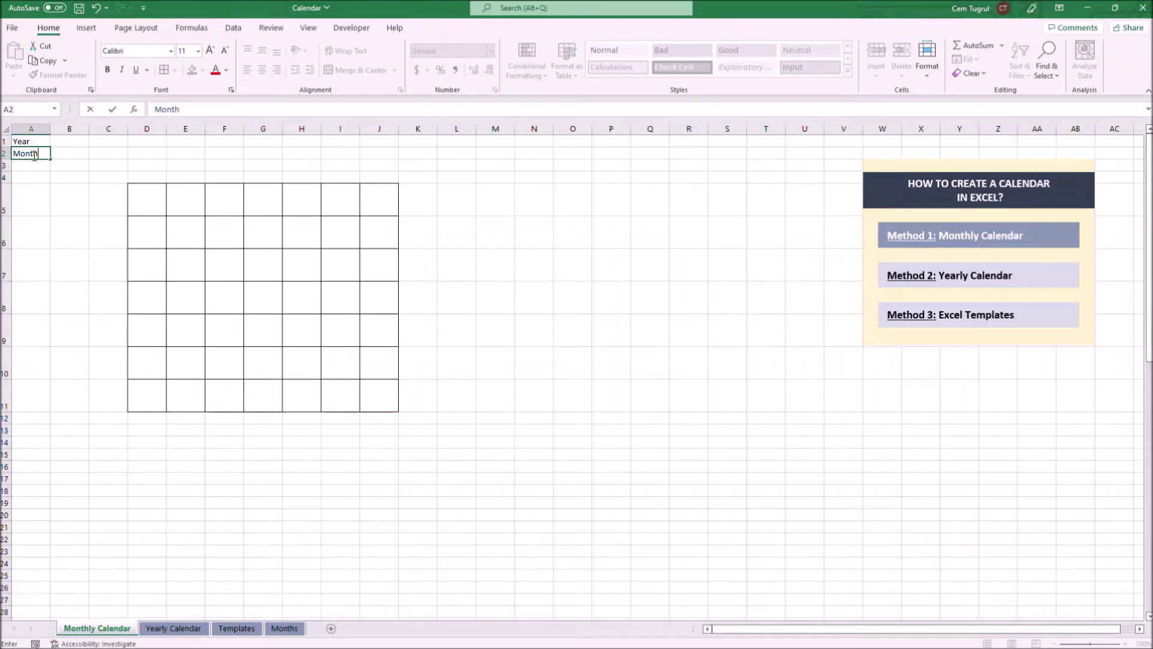
Enter the weekday headings Mon, Tue, Wed, Thu, Fri, Sat and Sun across D5:J5.
{"action": "left_click", "coordinate": [147, 201]}
{"action": "type", "text": "Mon"}
{"action": "left_click", "coordinate": [186, 203]}
{"action": "type", "text": "Tue\tWed\tThu\tFri\tSat\tSun"}
{"action": "left_click", "coordinate": [43, 142]}
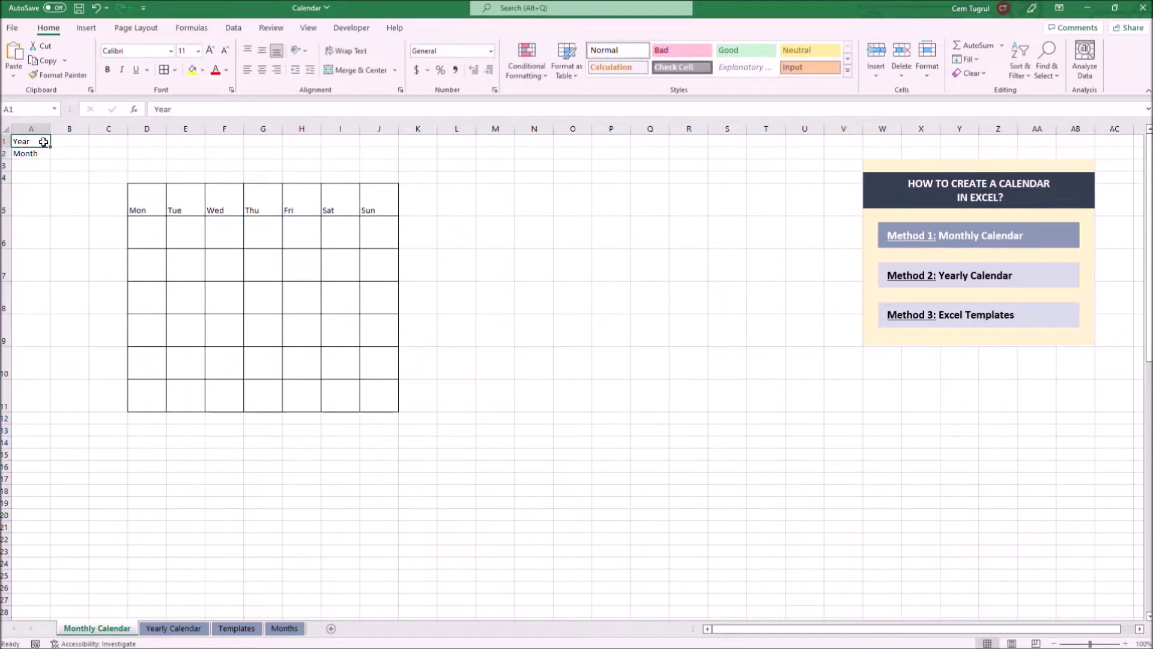
Center the weekday headings in D5:J5 horizontally and vertically and give them a light orange fill.
{"action": "left_click_drag", "start_coordinate": [379, 201], "coordinate": [148, 201]}
{"action": "left_click", "coordinate": [262, 69]}
{"action": "left_click", "coordinate": [263, 51]}
Enter the year 2022 in B1, beside the Year label.
{"action": "left_click", "coordinate": [70, 142]}
{"action": "type", "text": "2022"}
{"action": "key", "text": "ctrl+Return"}
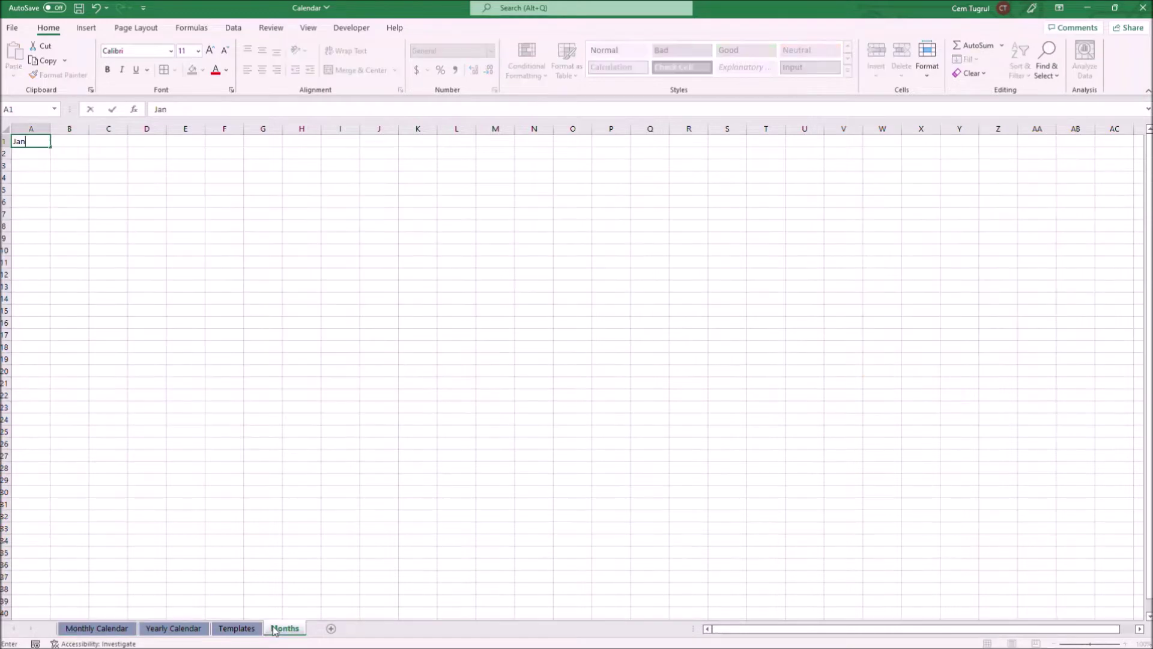
List the abbreviated month names Jan to Dec in A1:A12 of the Months sheet.
{"action": "key", "text": "Return"}
{"action": "type", "text": "Feb"}
{"action": "key", "text": "Return"}
{"action": "type", "text": "Mar"}
{"action": "key", "text": "Return"}
{"action": "type", "text": "Apr May Jun Jul Aug Sep Oct Nov Dec"}
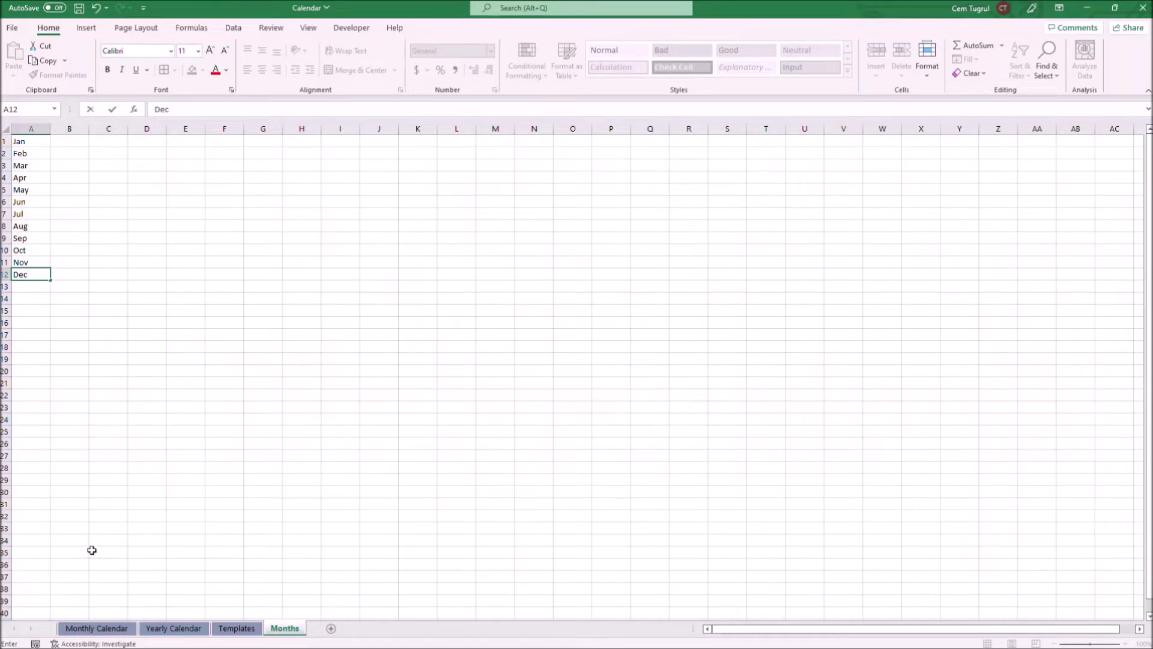
Open data validation for cell B2 on the Monthly Calendar sheet and allow List entries.
{"action": "left_click", "coordinate": [90, 637]}
{"action": "left_click", "coordinate": [71, 155]}
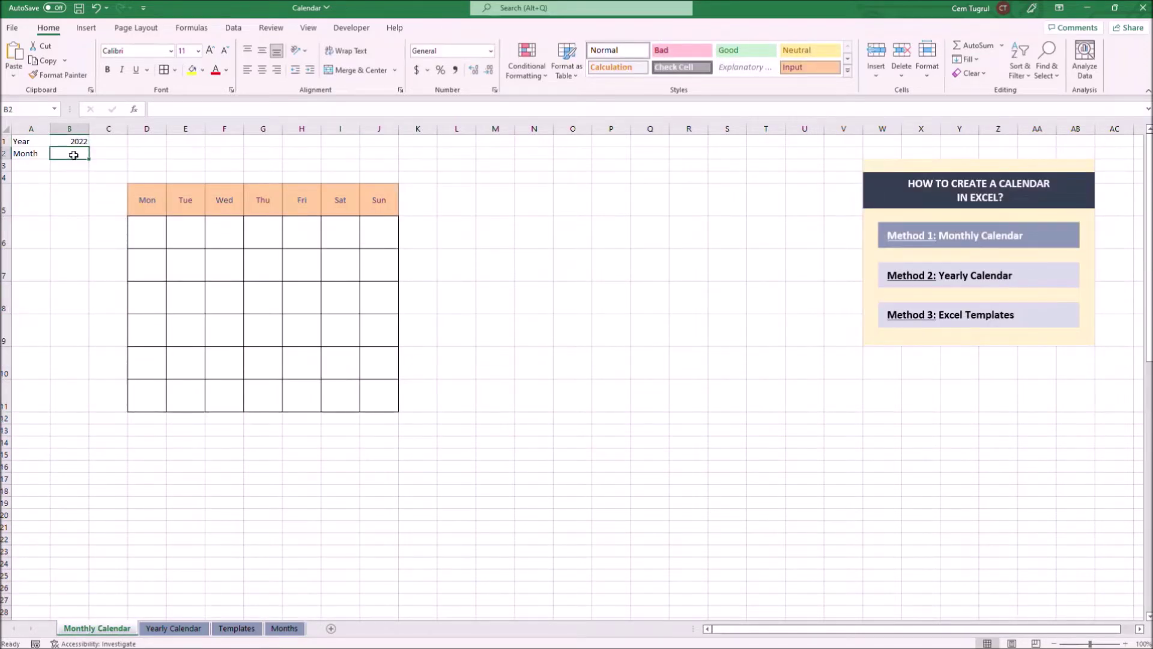
{"action": "left_click", "coordinate": [235, 29]}
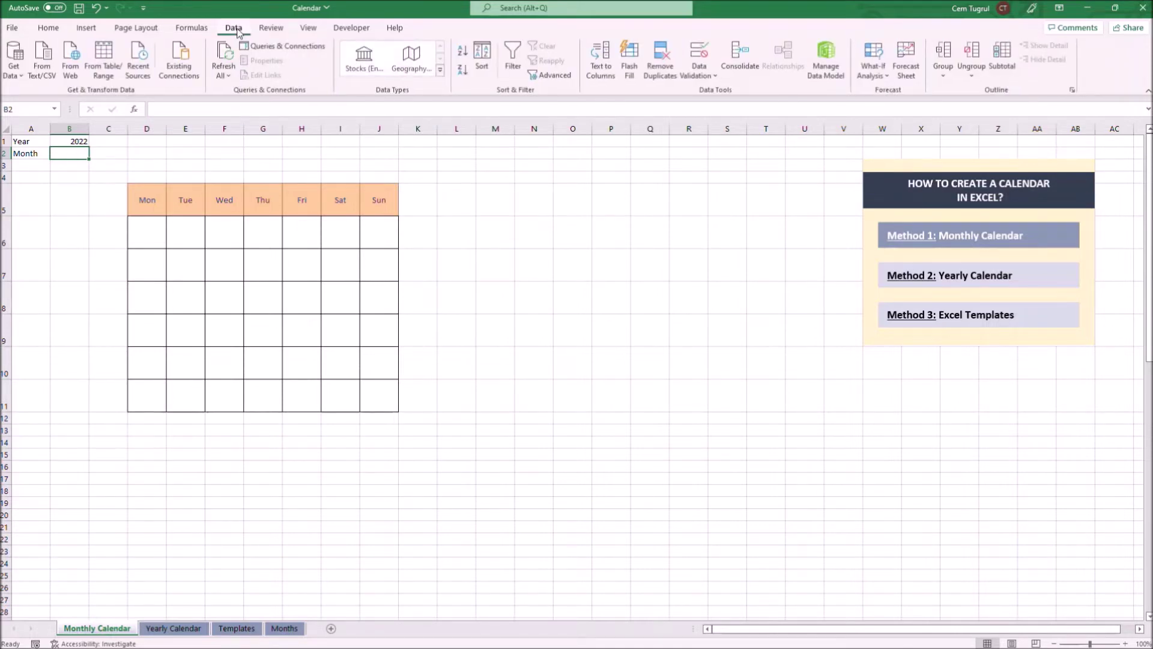
{"action": "left_click", "coordinate": [709, 80]}
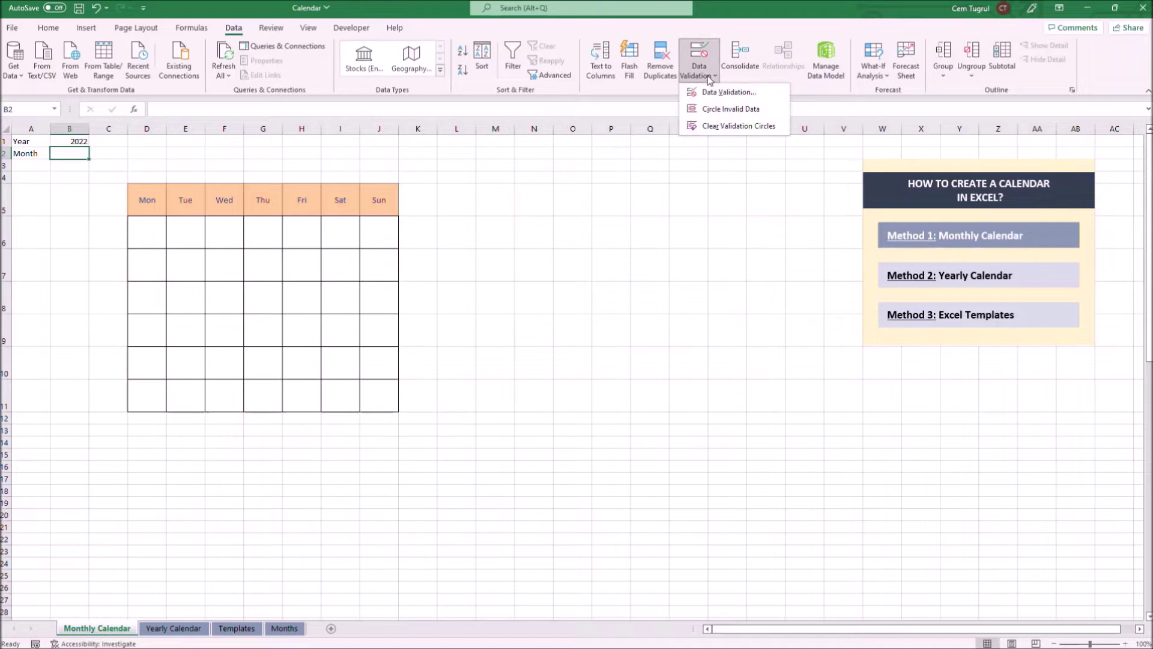
{"action": "left_click", "coordinate": [711, 90]}
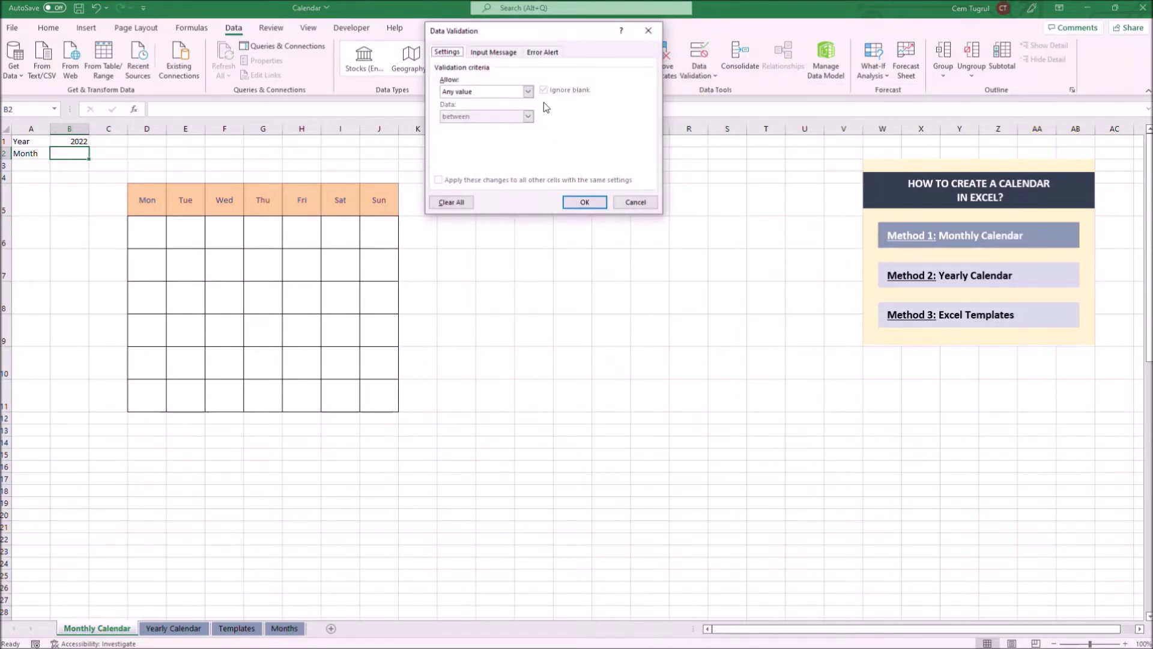
{"action": "left_click", "coordinate": [528, 92]}
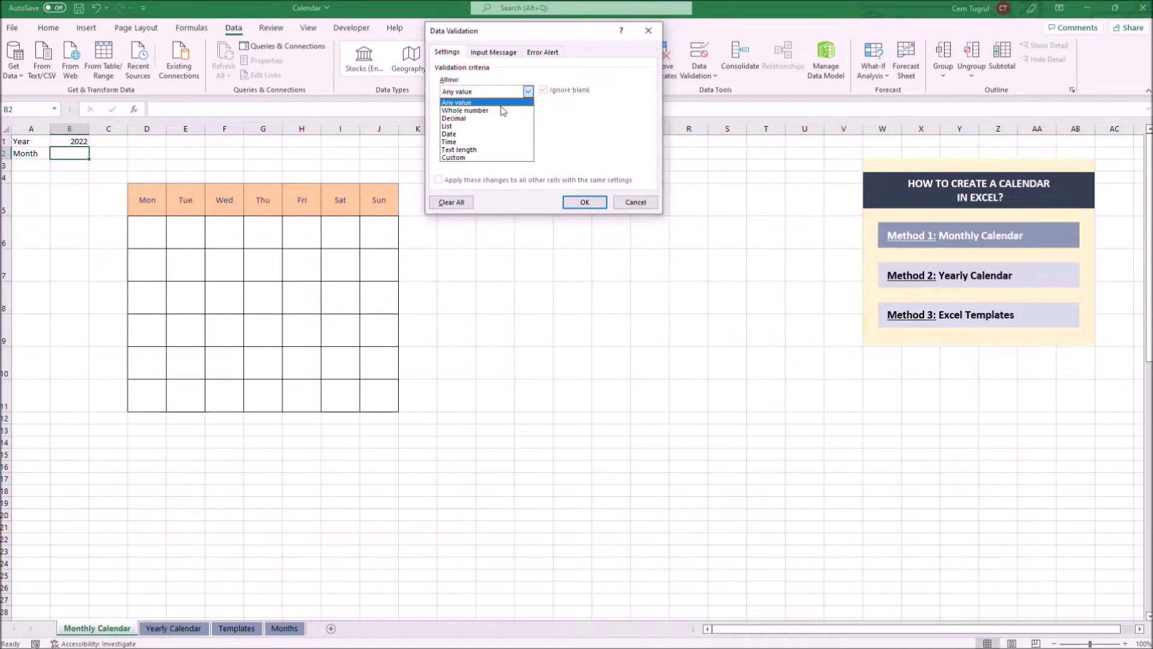
{"action": "left_click", "coordinate": [497, 126]}
{"action": "left_click", "coordinate": [501, 142]}
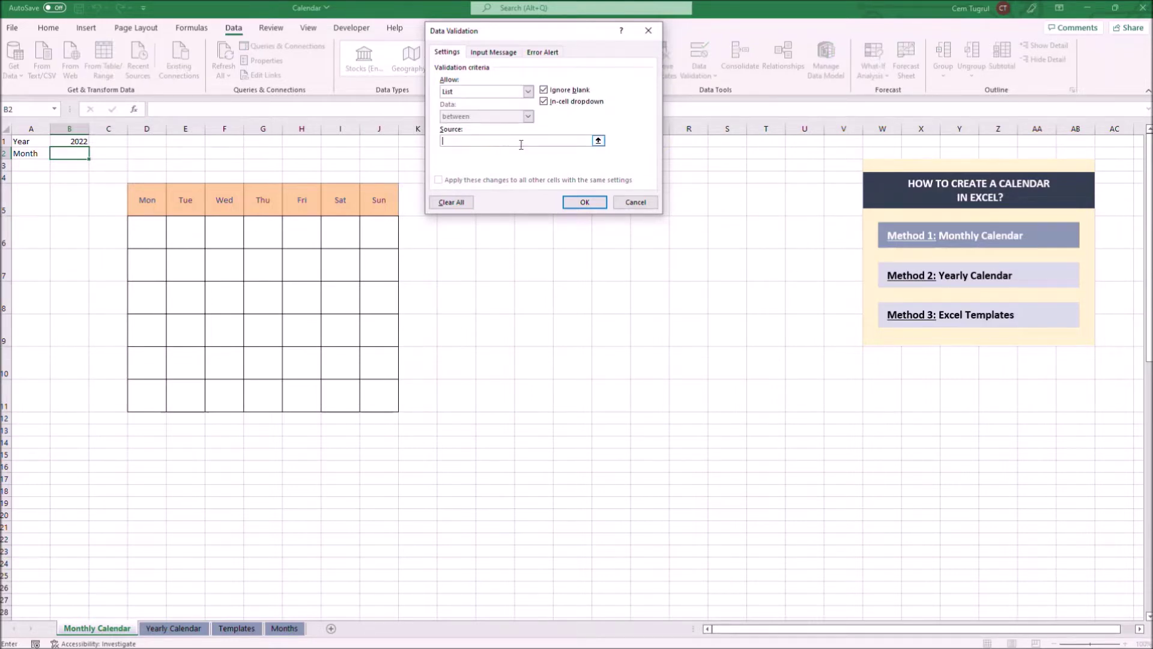
Set the validation source to =Months!$A$1:$A$12 and apply the drop-down to B2.
{"action": "left_click", "coordinate": [598, 140]}
{"action": "left_click", "coordinate": [285, 628]}
{"action": "left_click_drag", "start_coordinate": [39, 142], "coordinate": [17, 275]}
{"action": "key", "text": "Return"}
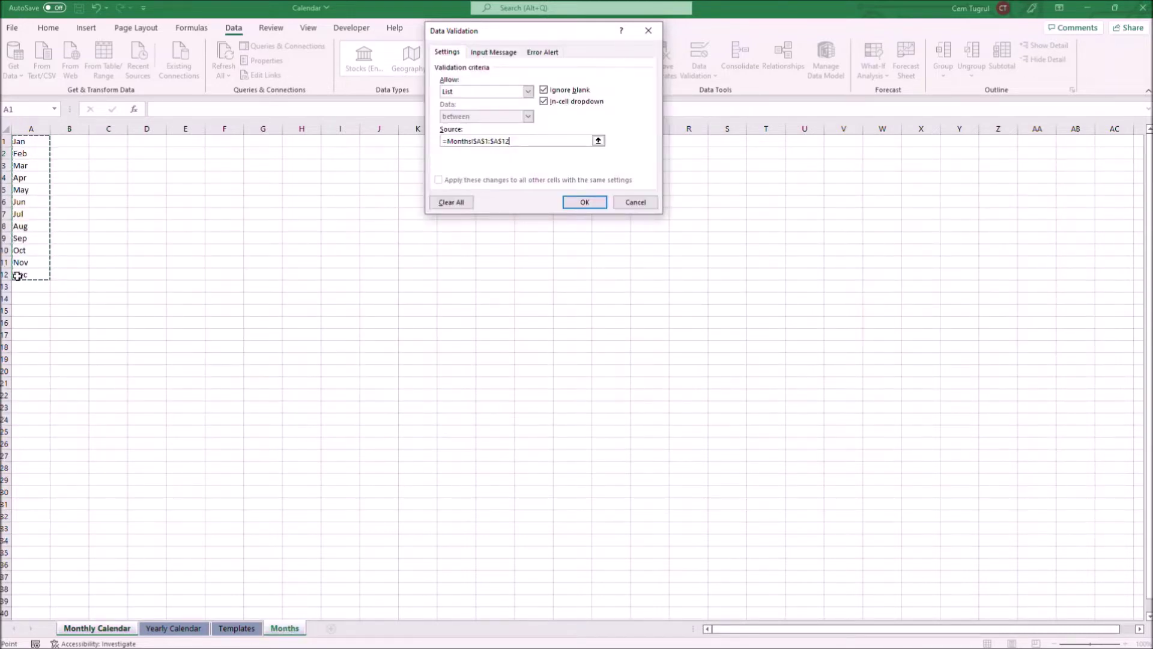
{"action": "left_click", "coordinate": [585, 201]}
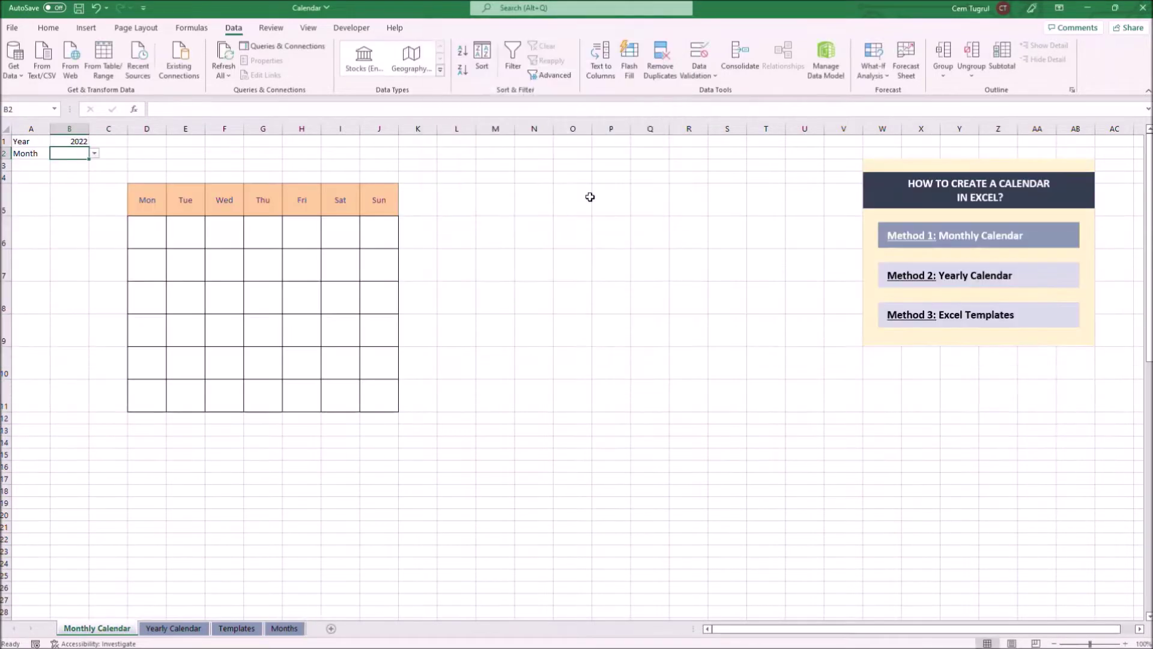
Try the new month drop-down in B2 by picking Apr, and set the month to Jan.
{"action": "left_click", "coordinate": [95, 154]}
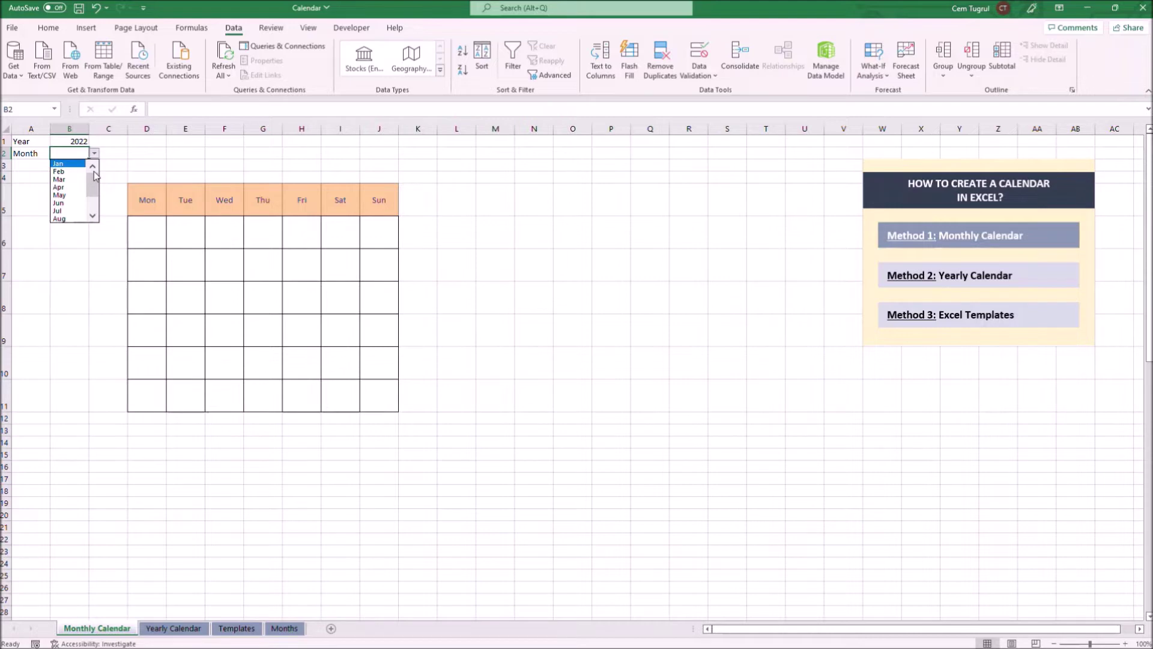
{"action": "scroll", "coordinate": [94, 172], "scroll_direction": "down", "scroll_amount": 2}
{"action": "scroll", "coordinate": [94, 172], "scroll_direction": "up", "scroll_amount": 2}
{"action": "left_click", "coordinate": [59, 187]}
{"action": "left_click", "coordinate": [94, 155]}
{"action": "left_click", "coordinate": [66, 163]}
Center the year and month values in B1:B2 horizontally.
{"action": "left_click", "coordinate": [48, 28]}
{"action": "left_click_drag", "start_coordinate": [69, 141], "coordinate": [69, 153]}
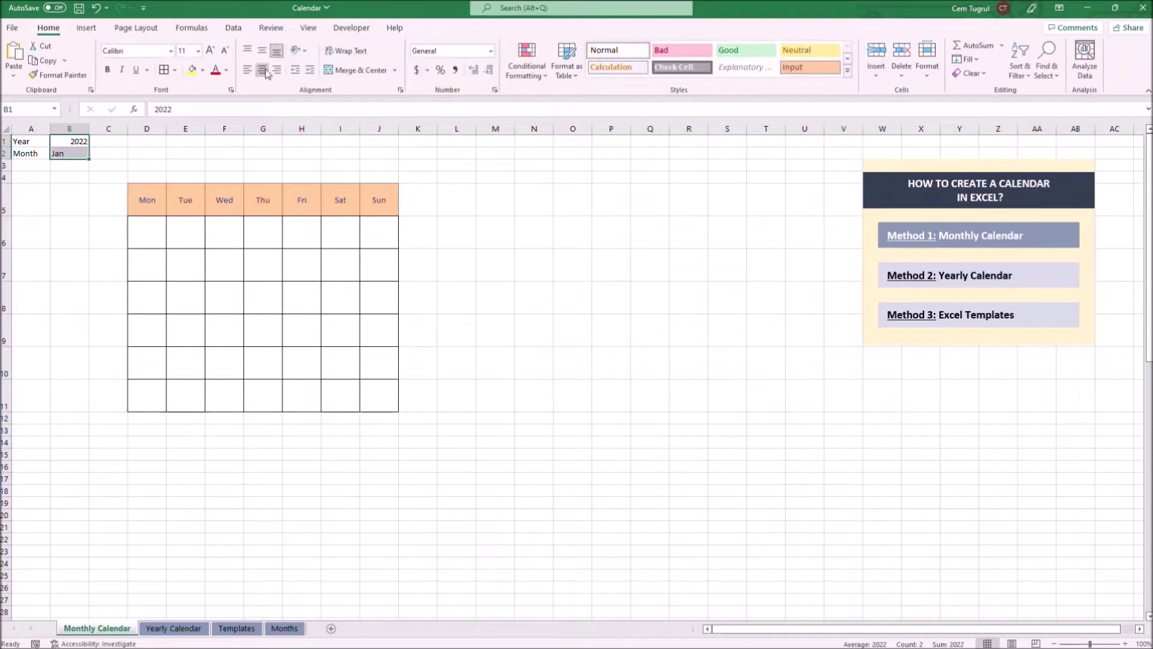
{"action": "left_click", "coordinate": [262, 69]}
Build the calendar title in D4 with the formula =B2&" "&B1.
{"action": "left_click", "coordinate": [155, 177]}
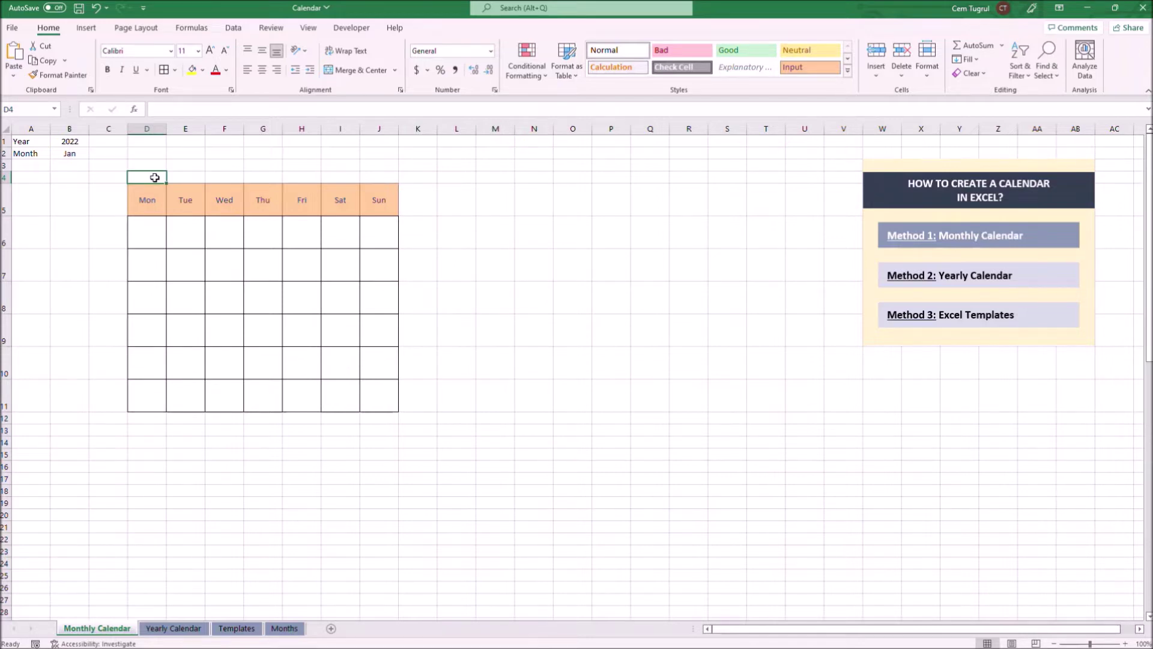
{"action": "type", "text": "="}
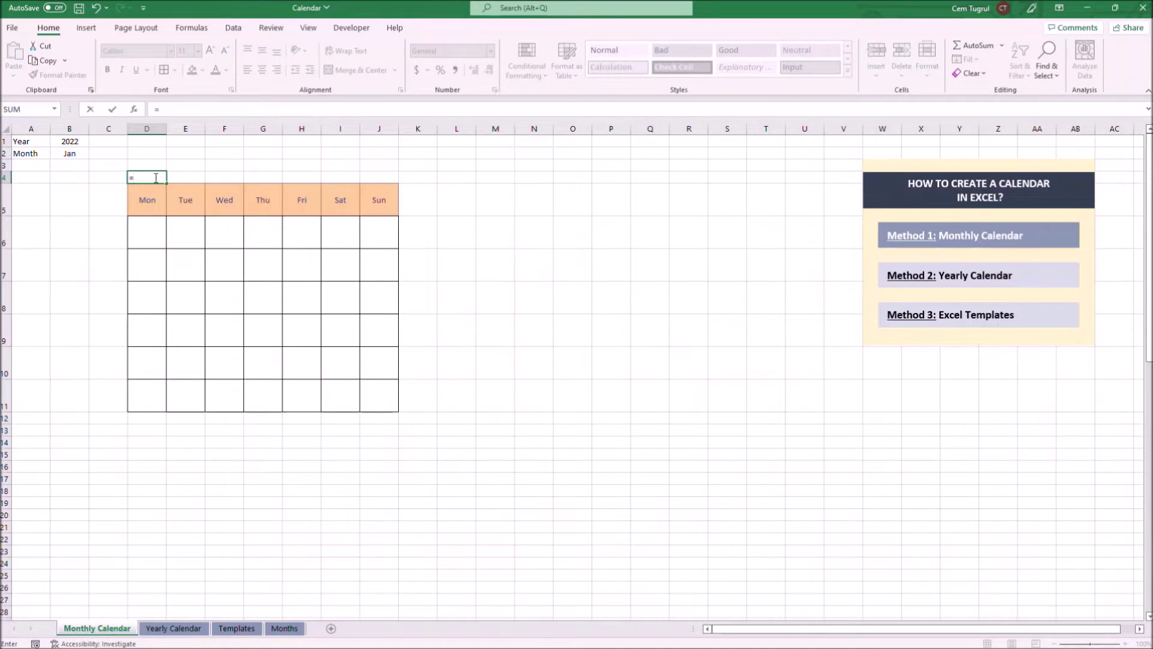
{"action": "left_click", "coordinate": [77, 154]}
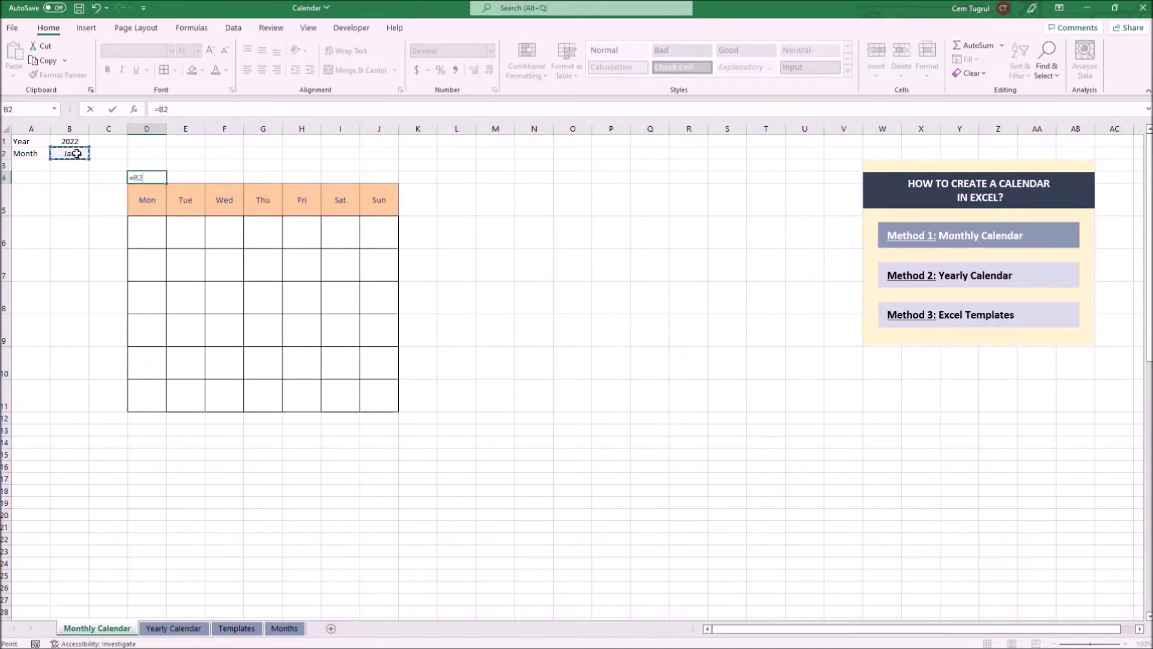
{"action": "type", "text": "&\" \"&"}
{"action": "left_click", "coordinate": [78, 143]}
{"action": "key", "text": "Return"}
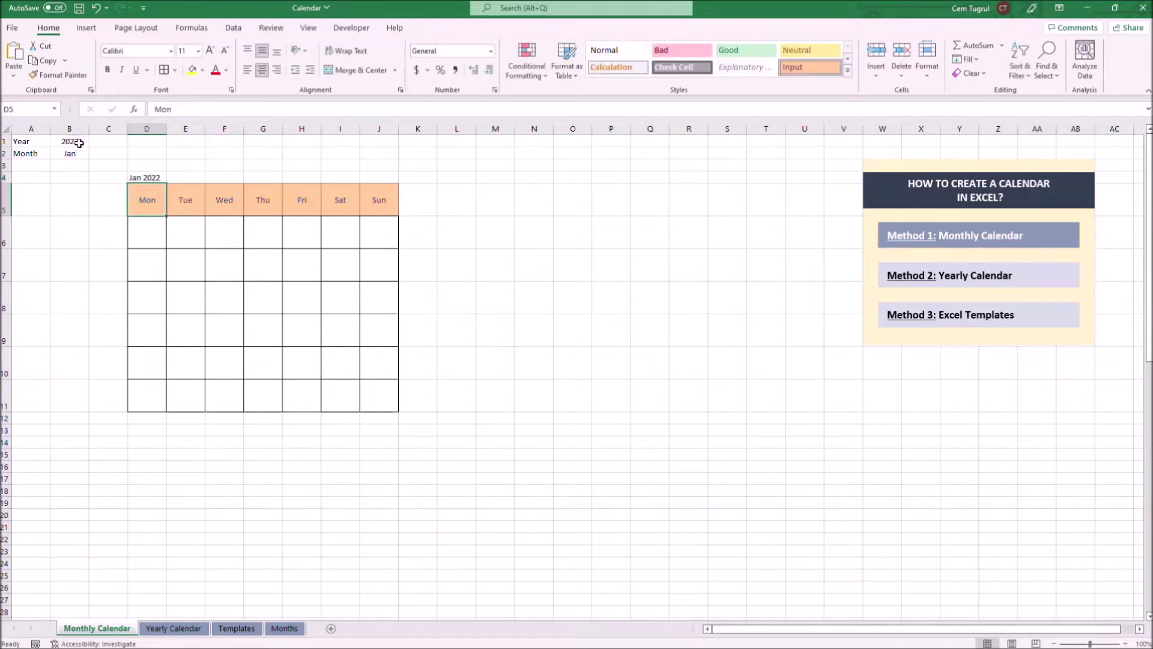
Merge and center the title across D4:J4, and make row 4 taller with the text aligned to the middle.
{"action": "left_click_drag", "start_coordinate": [147, 175], "coordinate": [363, 180]}
{"action": "left_click", "coordinate": [360, 69]}
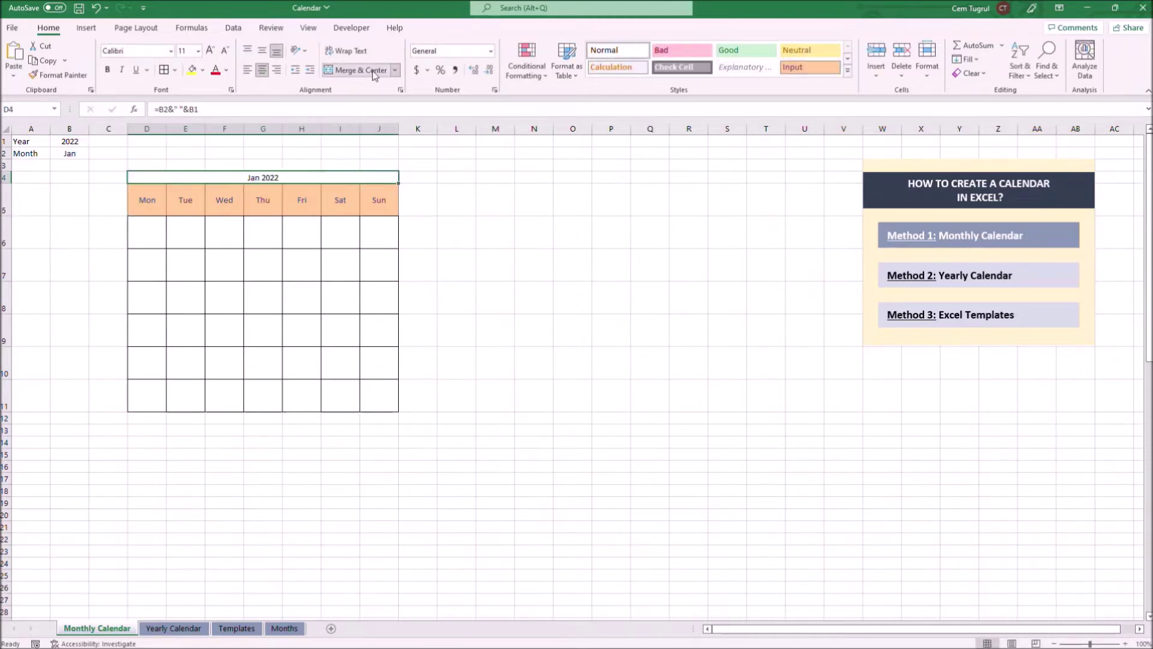
{"action": "left_click_drag", "start_coordinate": [8, 183], "coordinate": [7, 194]}
{"action": "left_click", "coordinate": [263, 51]}
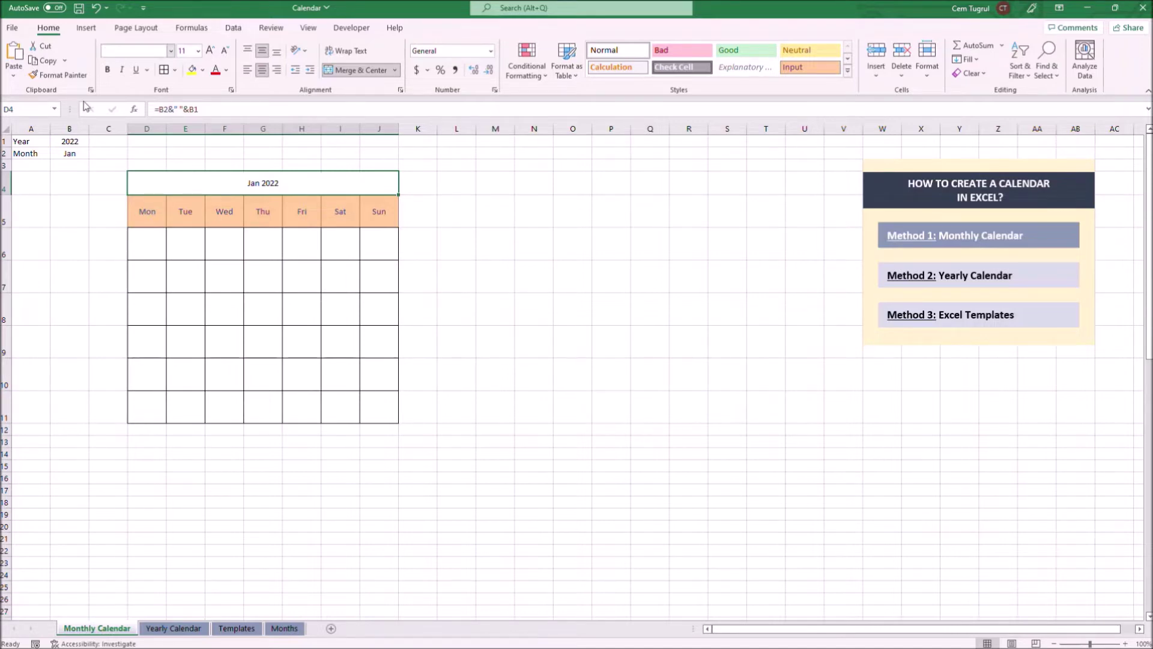
Test the linked title by choosing another month in B2, and set the month back to Jan.
{"action": "left_click", "coordinate": [80, 154]}
{"action": "left_click", "coordinate": [94, 154]}
{"action": "left_click", "coordinate": [69, 184]}
{"action": "left_click", "coordinate": [94, 153]}
{"action": "left_click", "coordinate": [73, 163]}
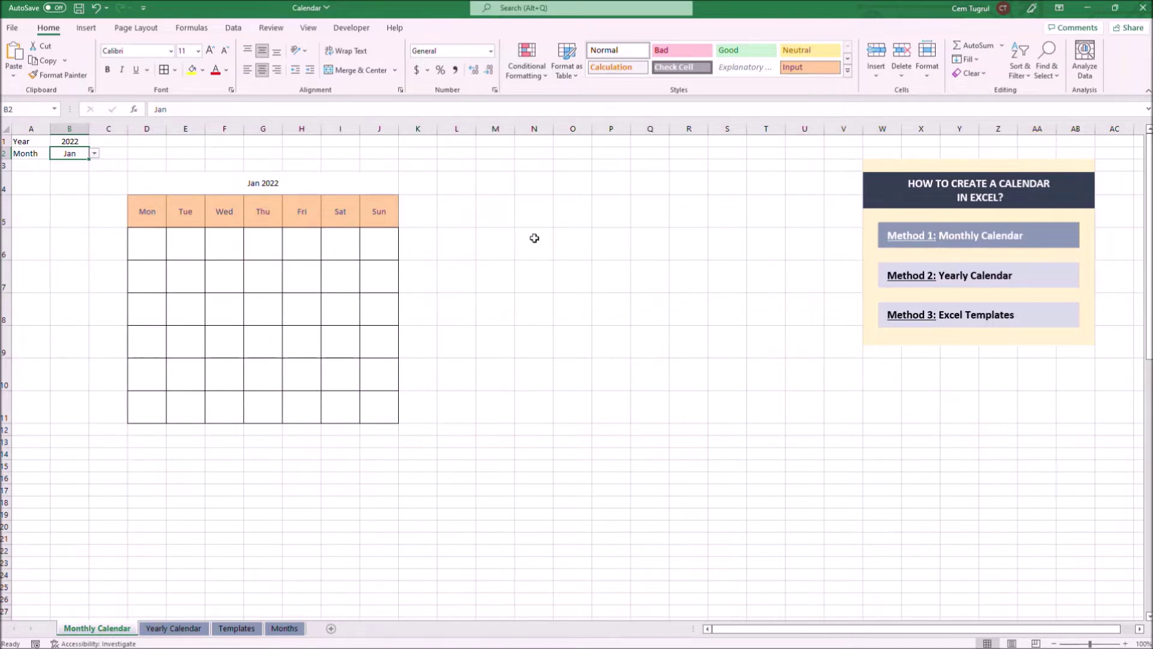
Label N5 Month Number and N6 First Day of the Month, and enter =MATCH(B2,Months!A1:A12,0) in O5.
{"action": "type", "text": "ay of the Month"}
{"action": "left_click", "coordinate": [645, 212]}
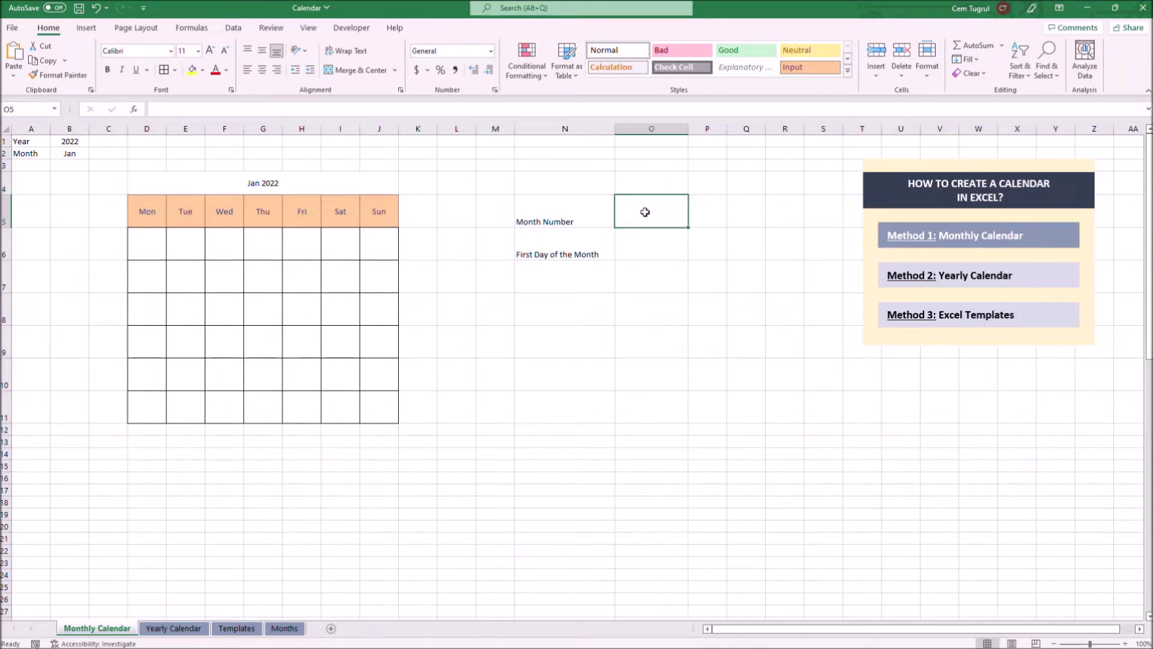
{"action": "type", "text": "="}
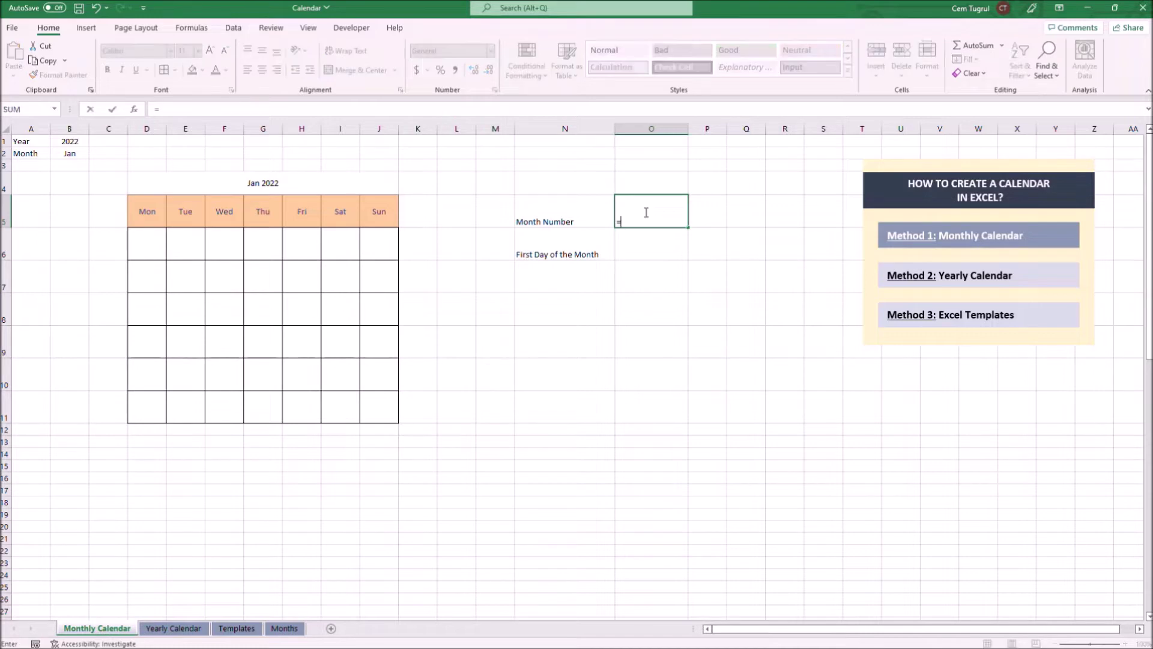
{"action": "type", "text": "matc"}
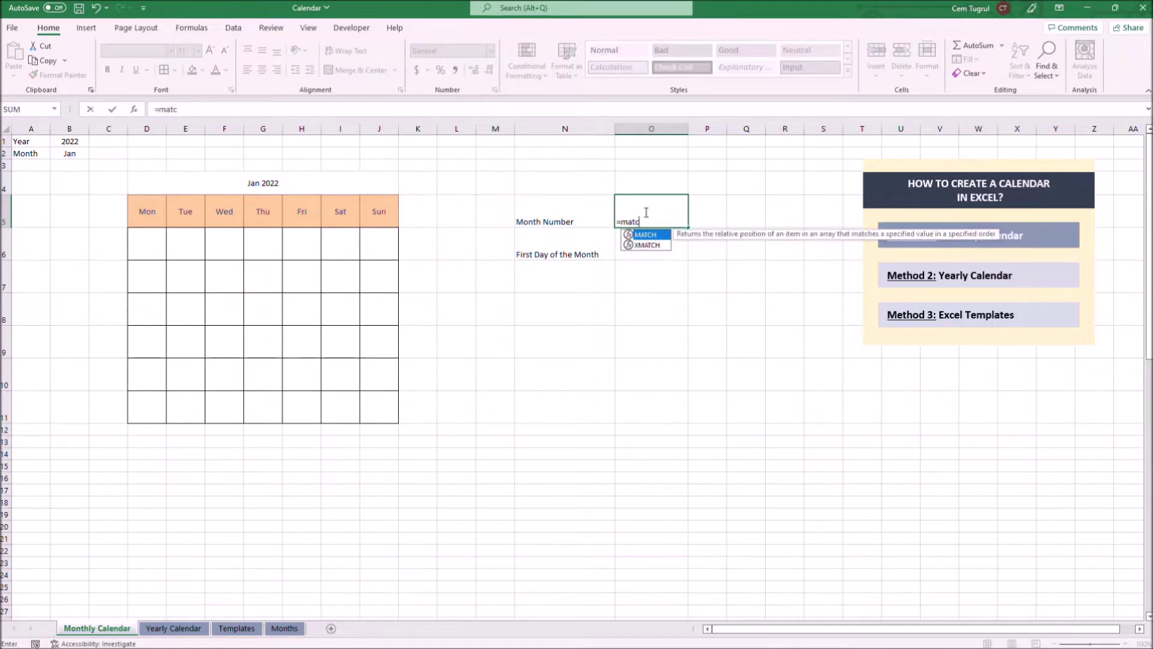
{"action": "key", "text": "Tab"}
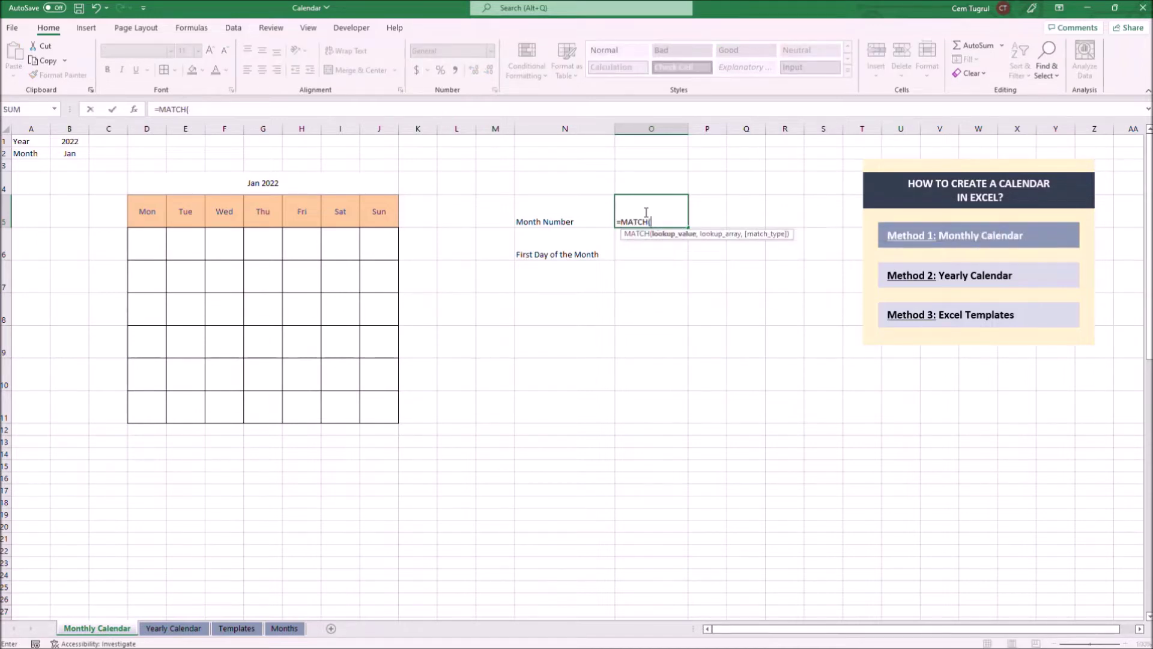
{"action": "left_click", "coordinate": [70, 154]}
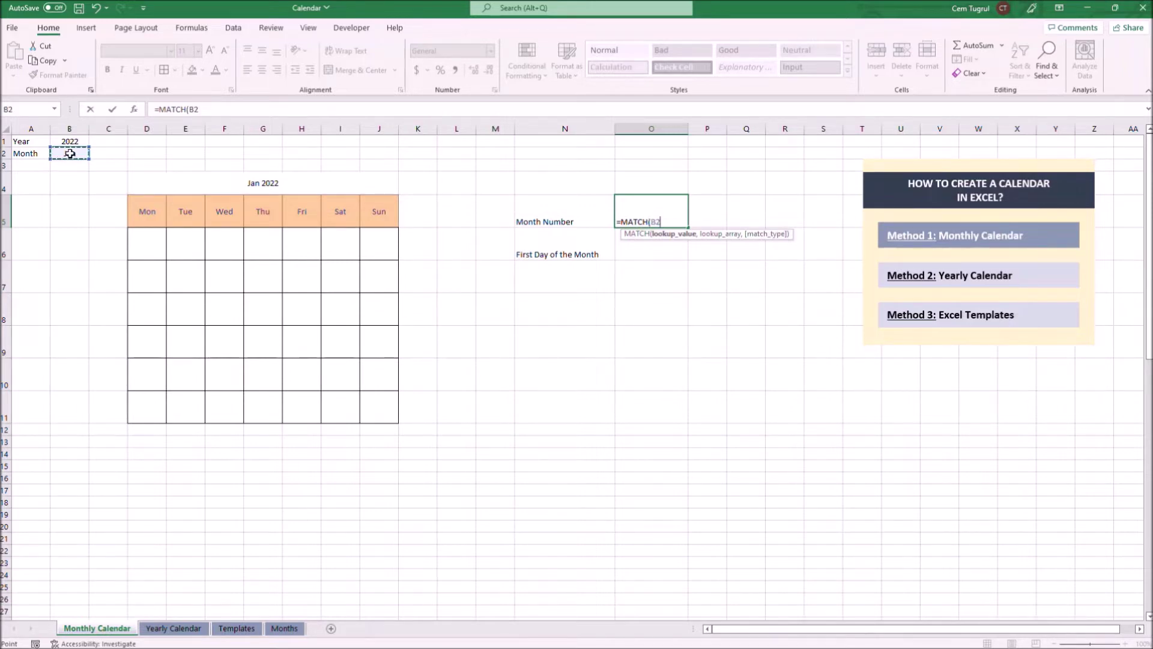
{"action": "type", "text": ","}
{"action": "left_click", "coordinate": [284, 628]}
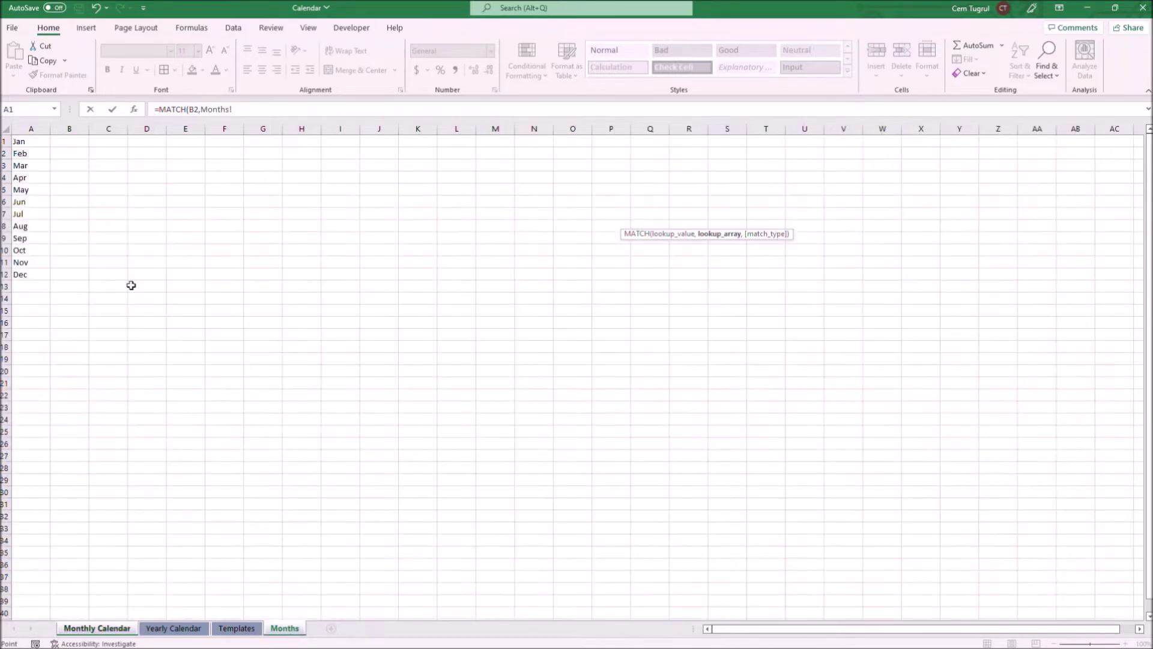
{"action": "left_click_drag", "start_coordinate": [36, 144], "coordinate": [28, 273]}
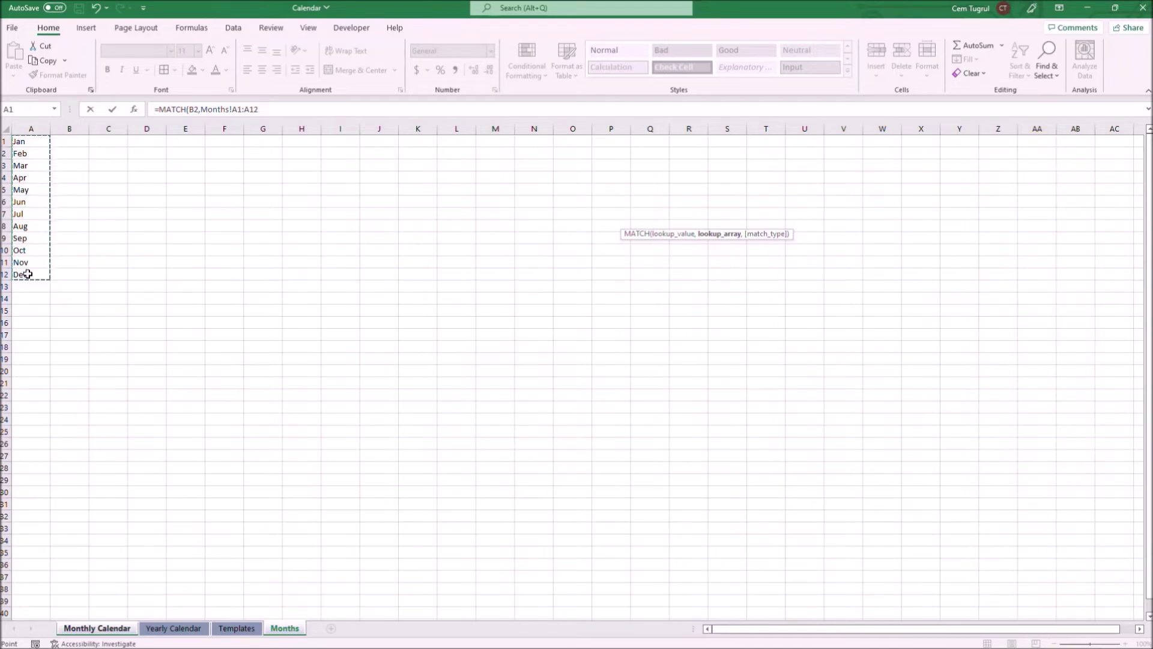
{"action": "type", "text": ","}
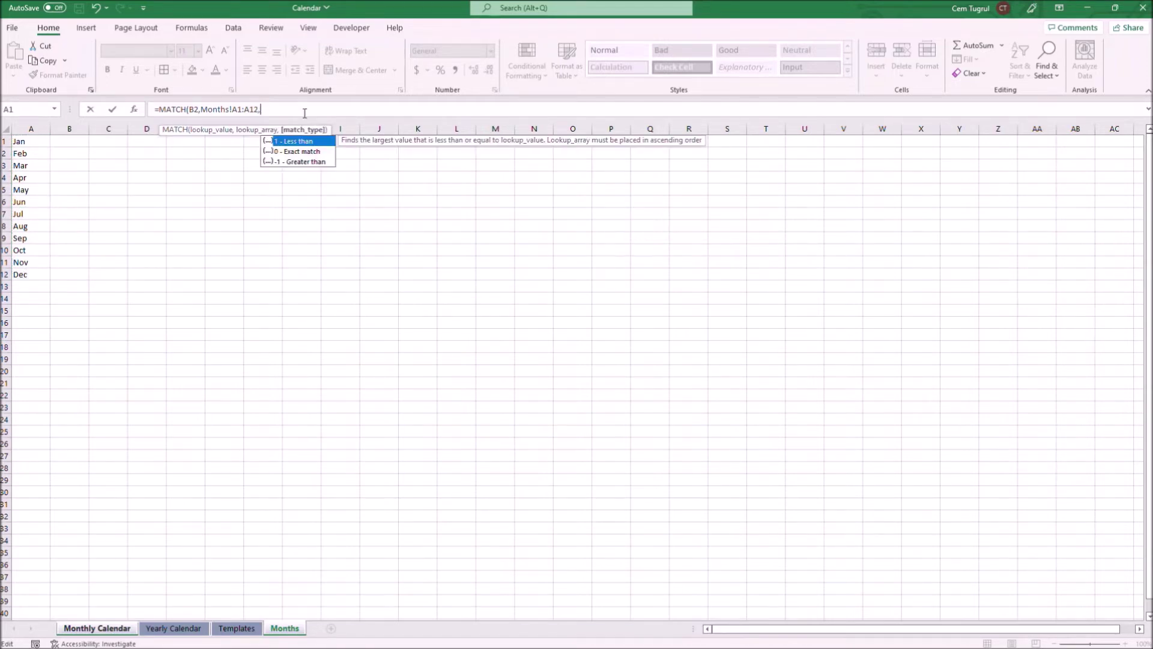
{"action": "double_click", "coordinate": [306, 150]}
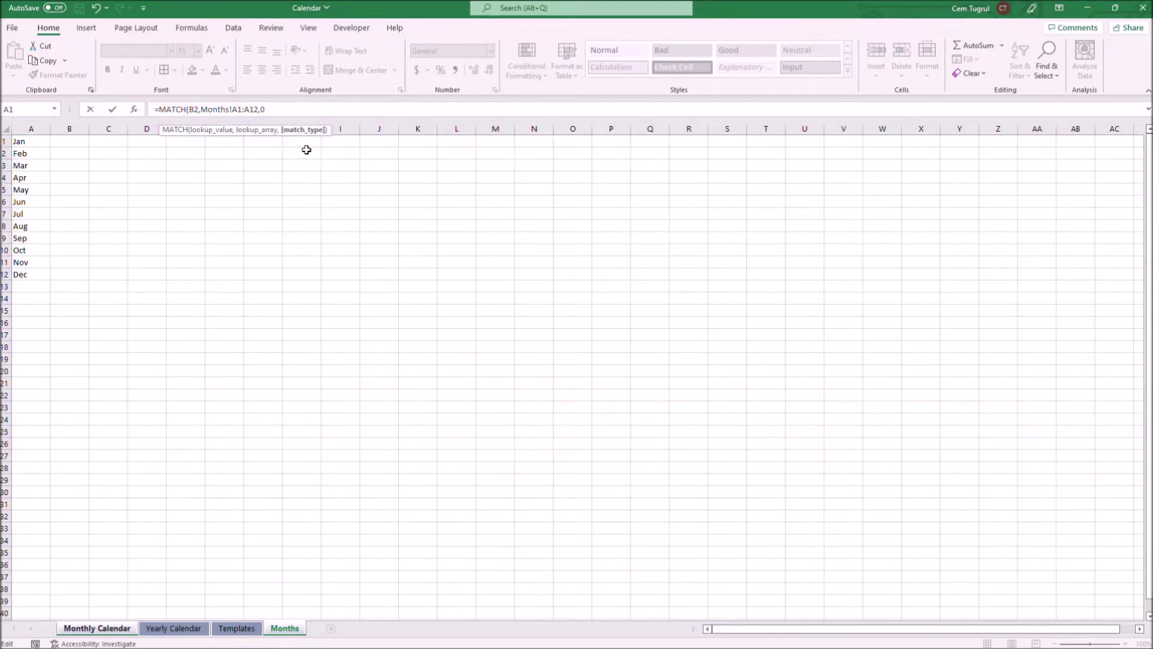
{"action": "key", "text": "Return"}
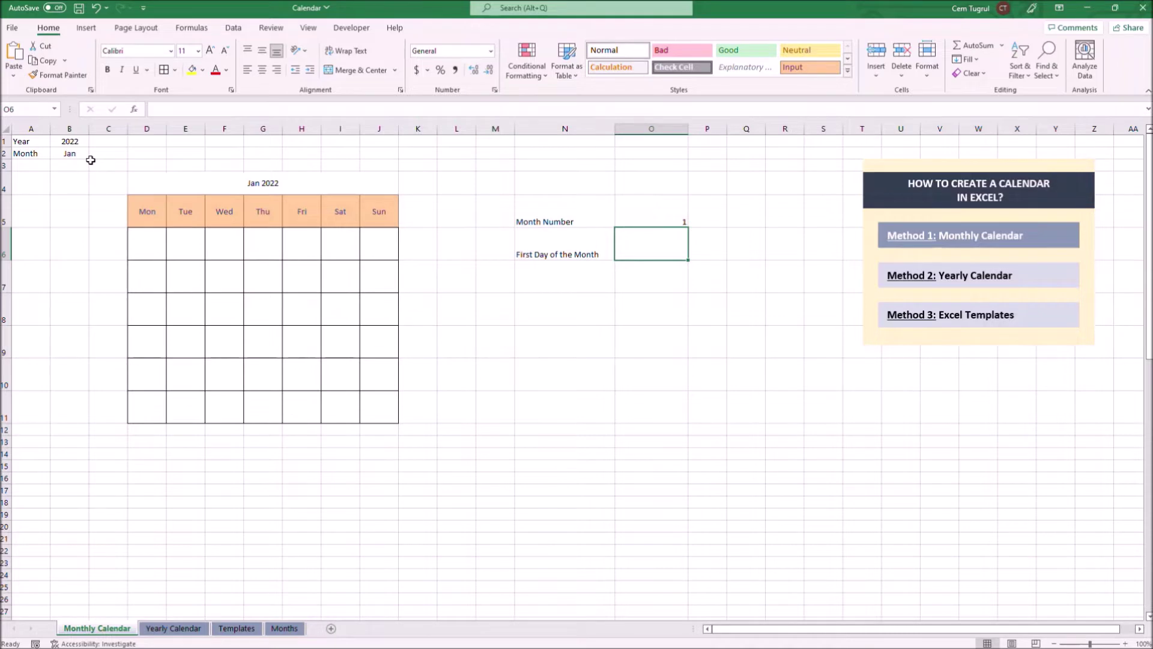
Calculate the weekday number of the month's first day in O6 with =WEEKDAY(DATE(B1,O5,1),2).
{"action": "double_click", "coordinate": [638, 250]}
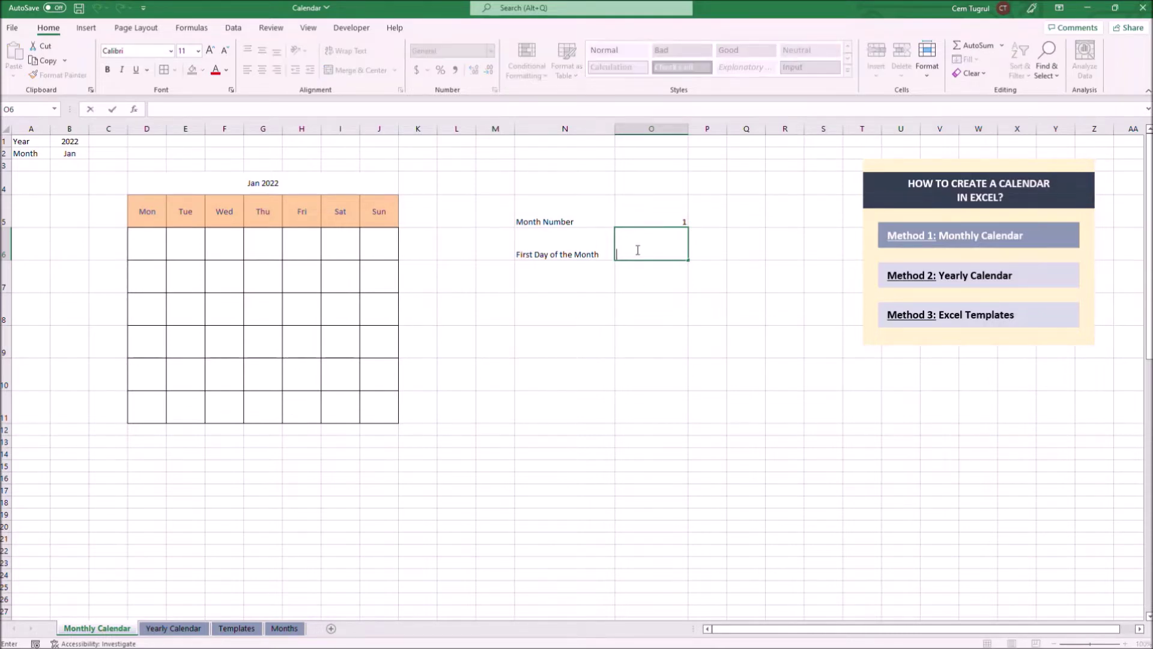
{"action": "type", "text": "="}
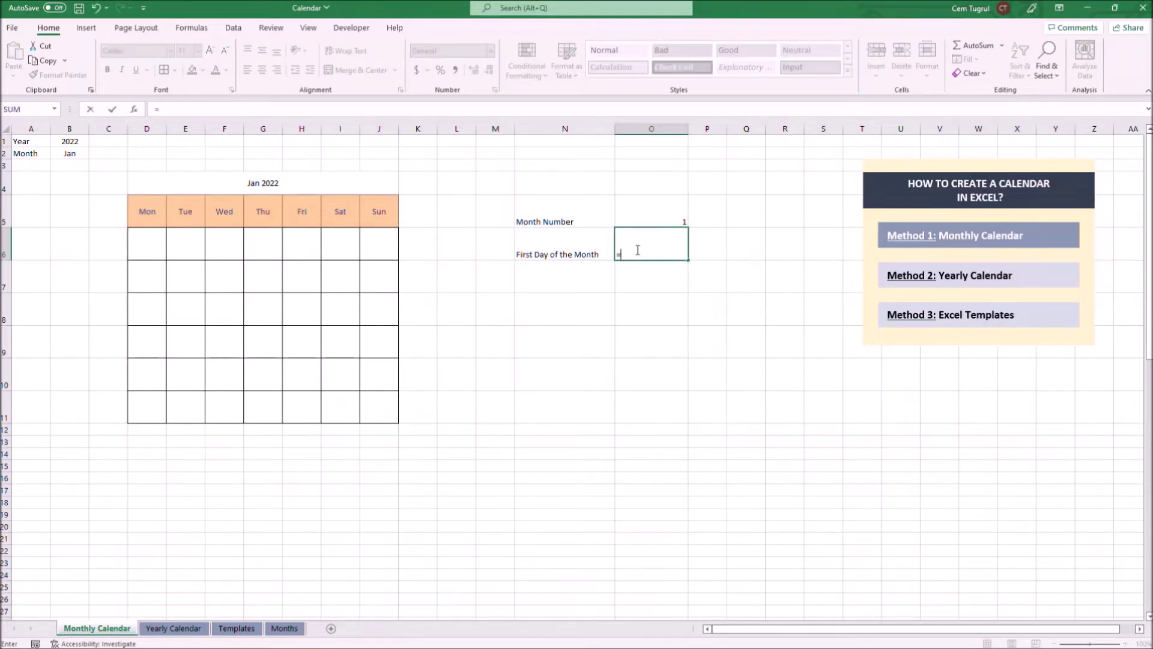
{"action": "type", "text": "WEEKDAY("}
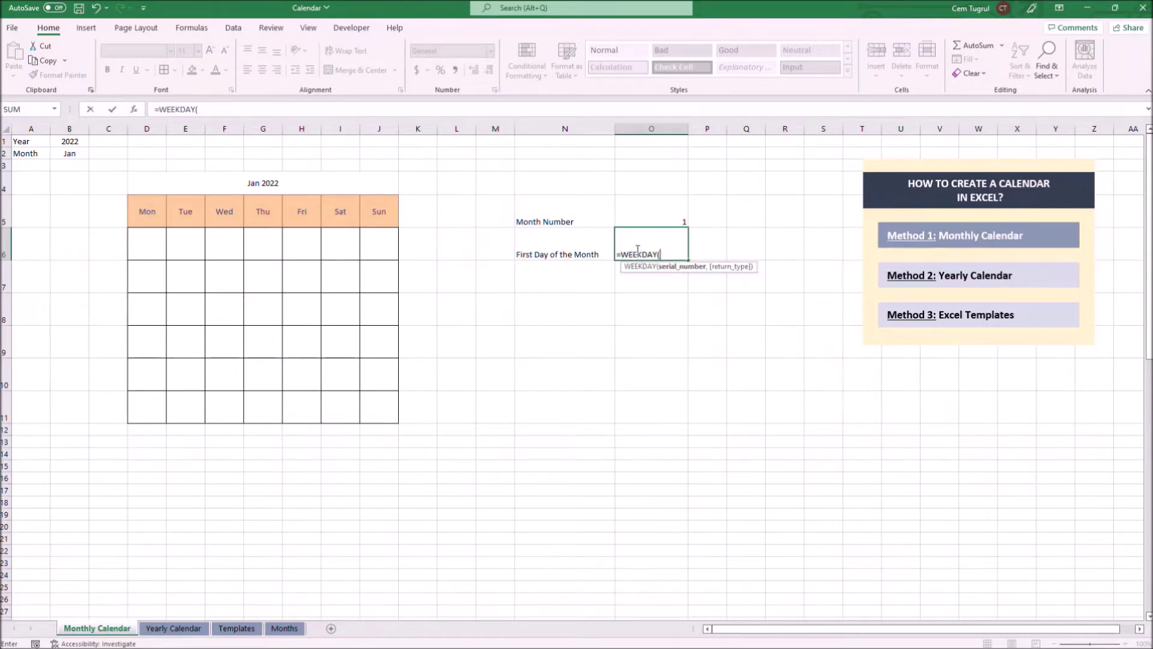
{"action": "type", "text": "date"}
{"action": "key", "text": "Tab"}
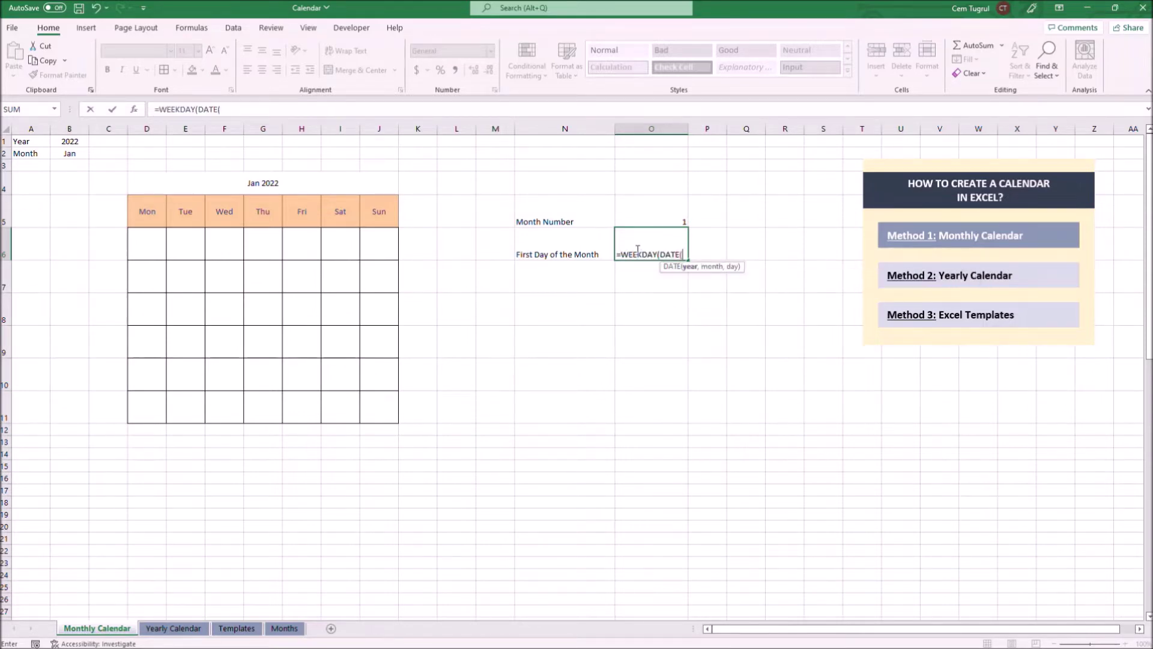
{"action": "left_click", "coordinate": [84, 142]}
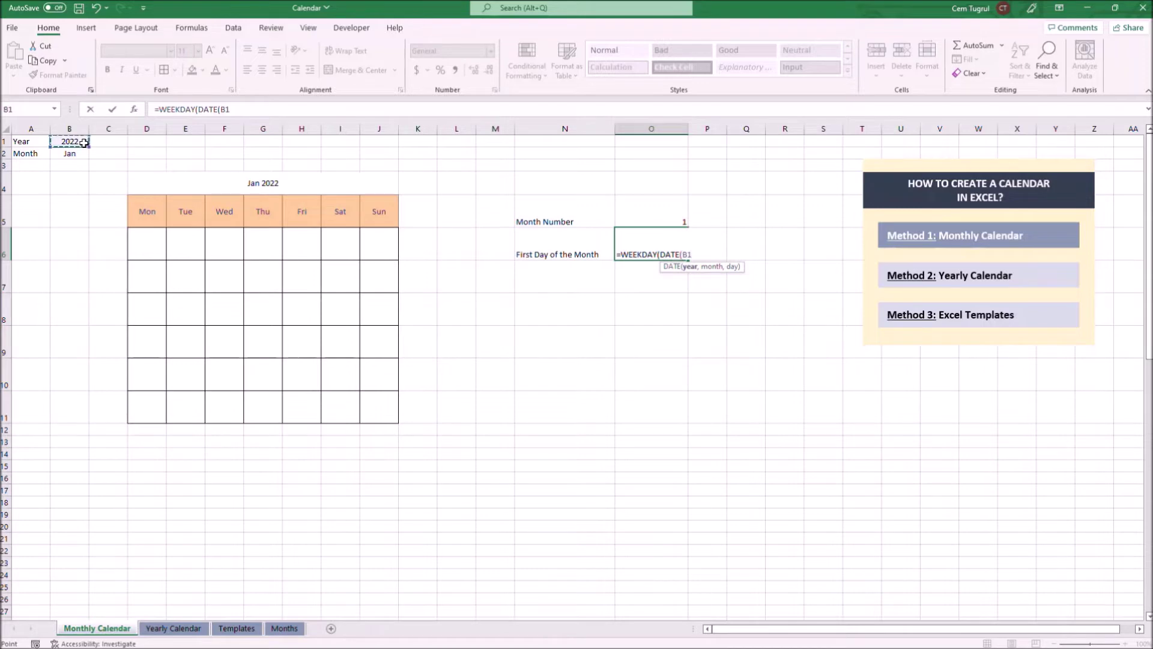
{"action": "type", "text": ","}
{"action": "left_click", "coordinate": [676, 215]}
{"action": "type", "text": ","}
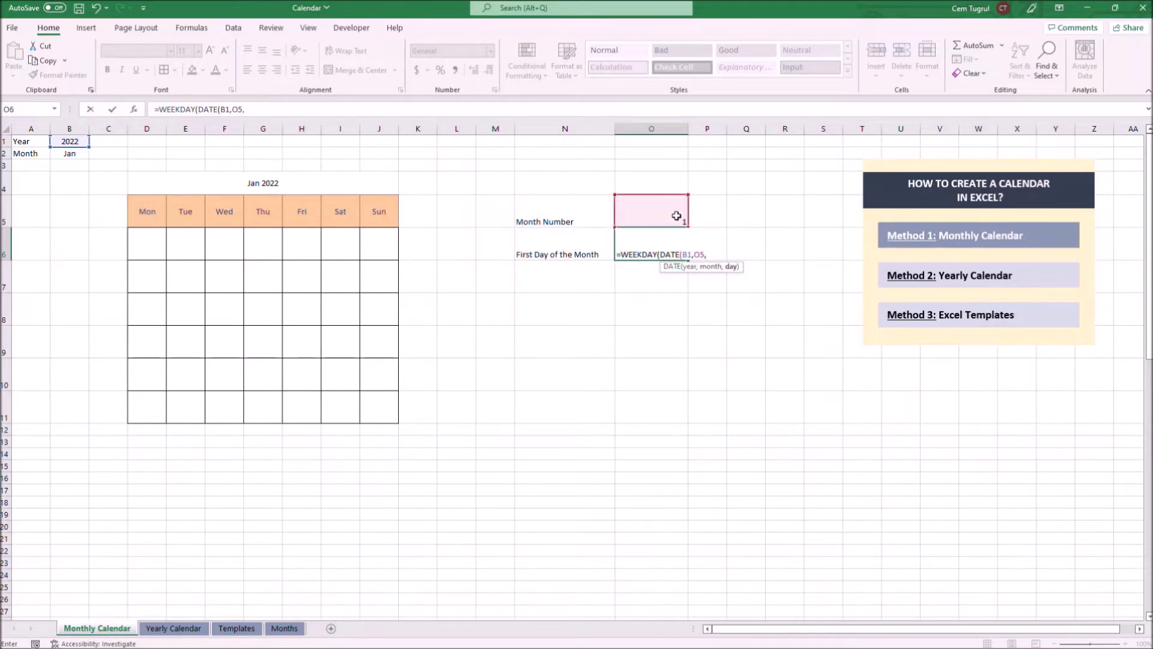
{"action": "type", "text": "1)"}
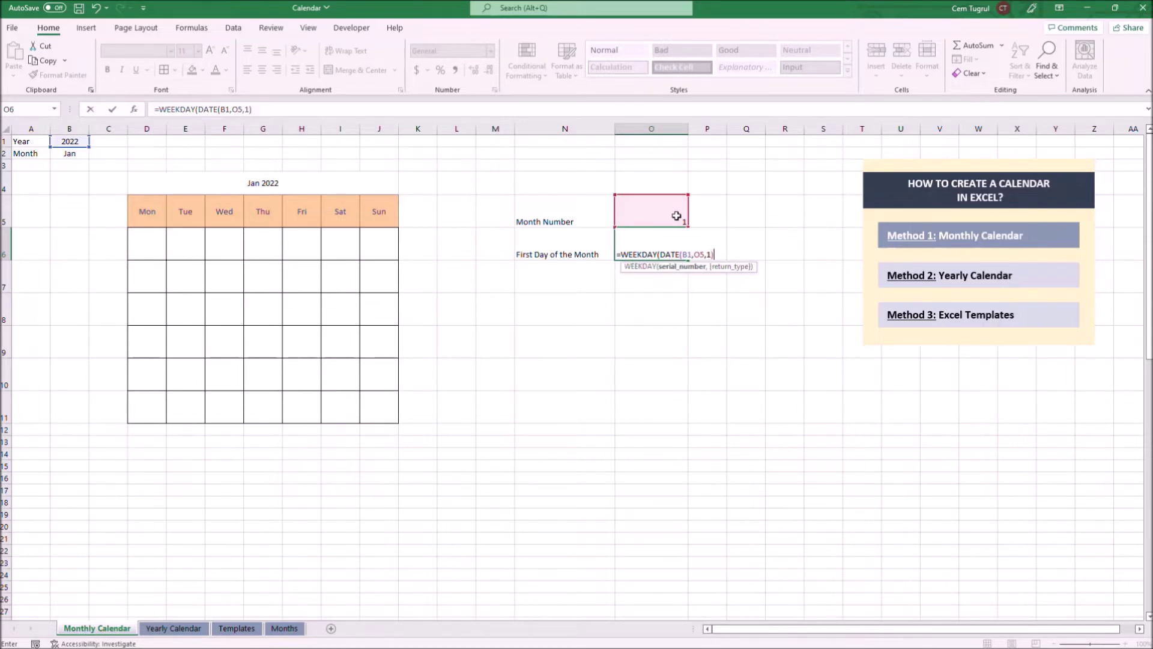
{"action": "type", "text": ","}
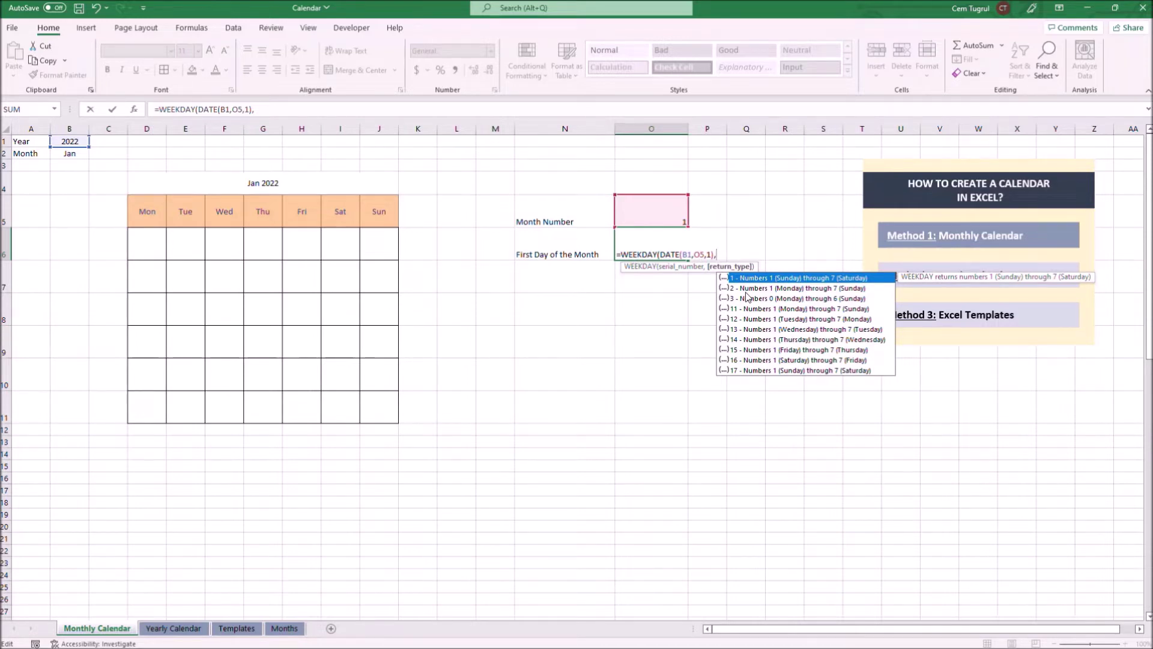
{"action": "type", "text": "2"}
{"action": "left_click", "coordinate": [705, 280]}
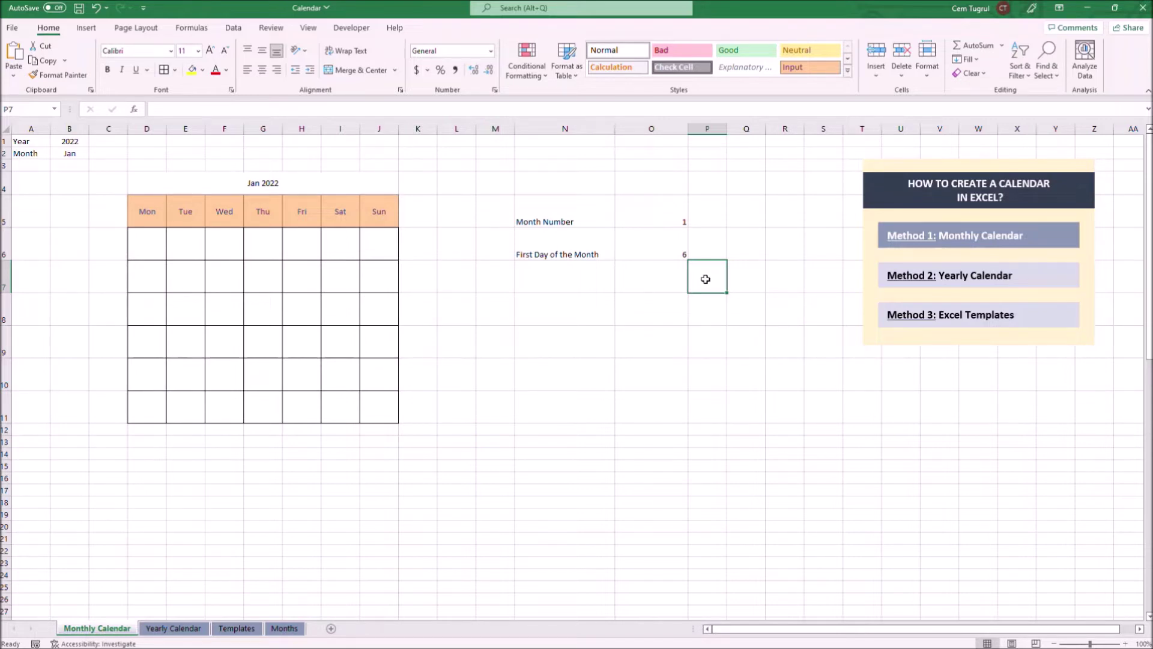
Check the first-day result against January 2022 in the Windows system calendar, and return to the worksheet.
{"action": "left_click", "coordinate": [339, 242]}
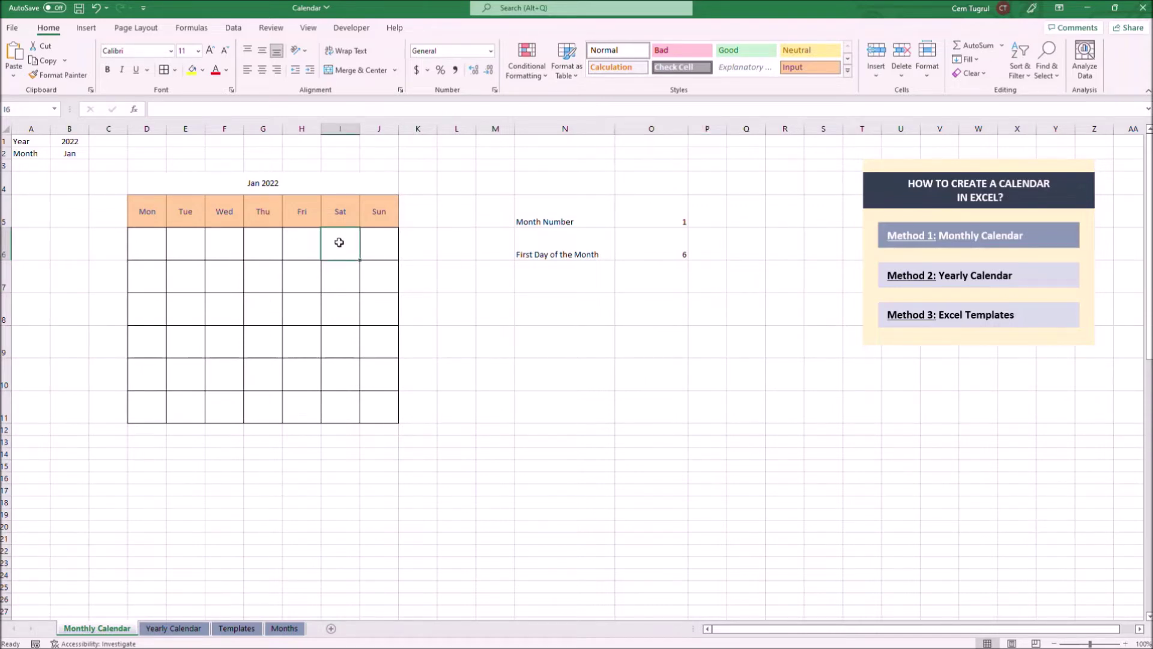
{"action": "key", "text": "super"}
{"action": "left_click", "coordinate": [1105, 637]}
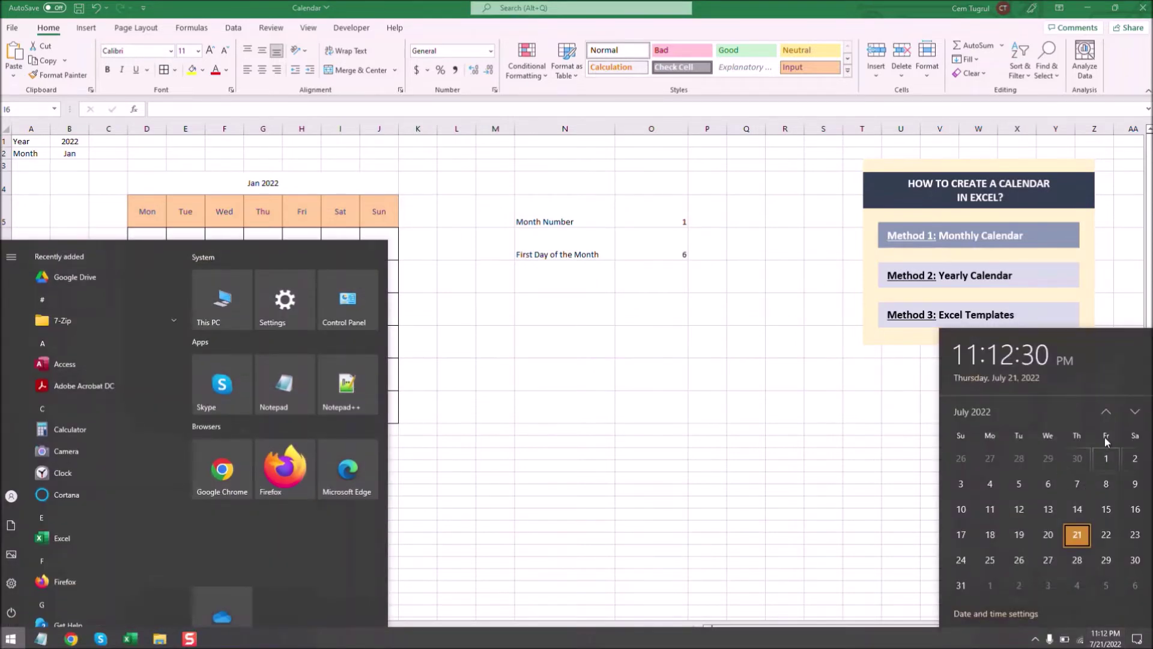
{"action": "left_click", "coordinate": [1104, 413]}
{"action": "left_click", "coordinate": [1104, 413]}
{"action": "left_click", "coordinate": [1104, 414]}
{"action": "left_click", "coordinate": [1104, 413]}
{"action": "left_click", "coordinate": [1104, 413]}
{"action": "left_click", "coordinate": [1104, 413]}
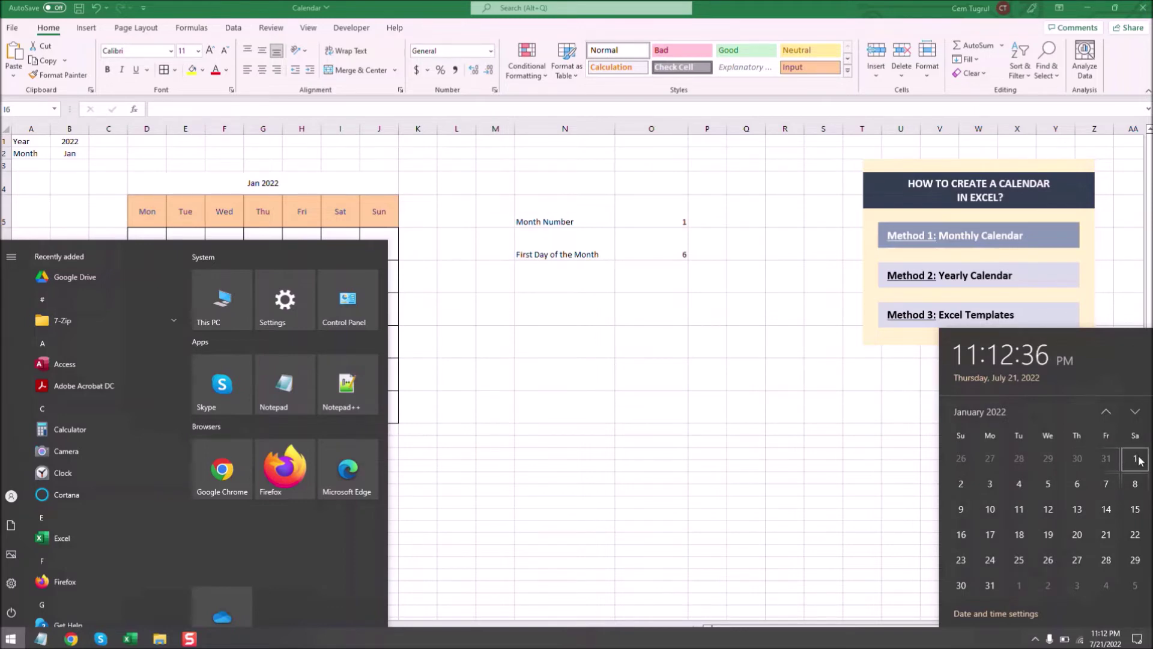
{"action": "left_click", "coordinate": [666, 272]}
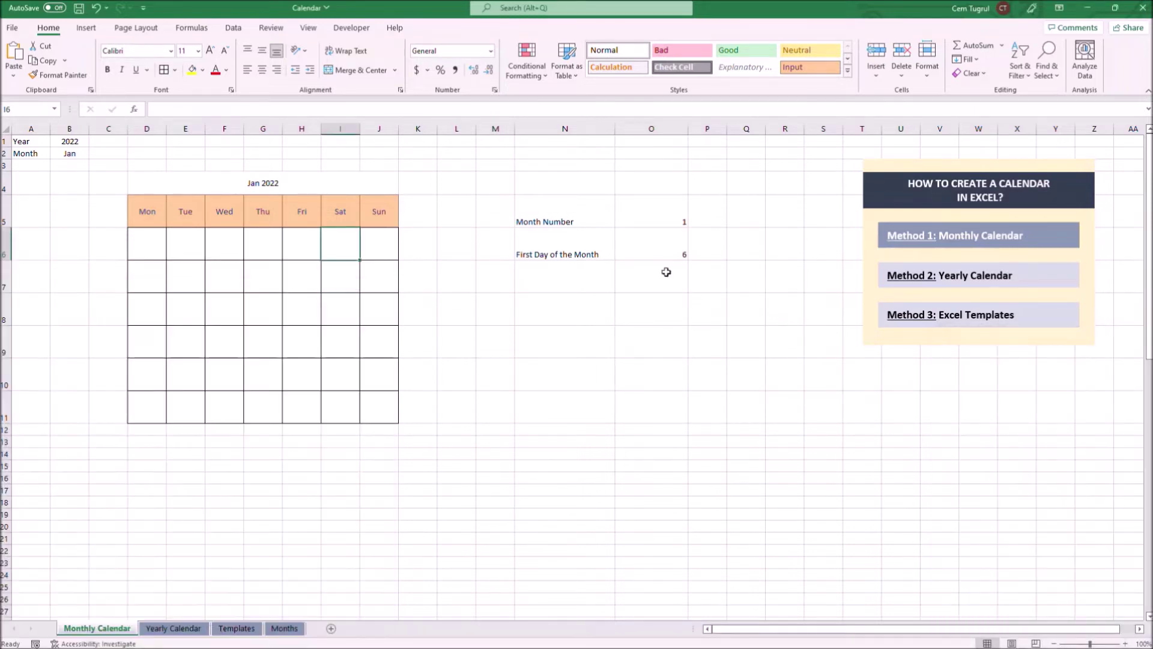
{"action": "left_click", "coordinate": [666, 272]}
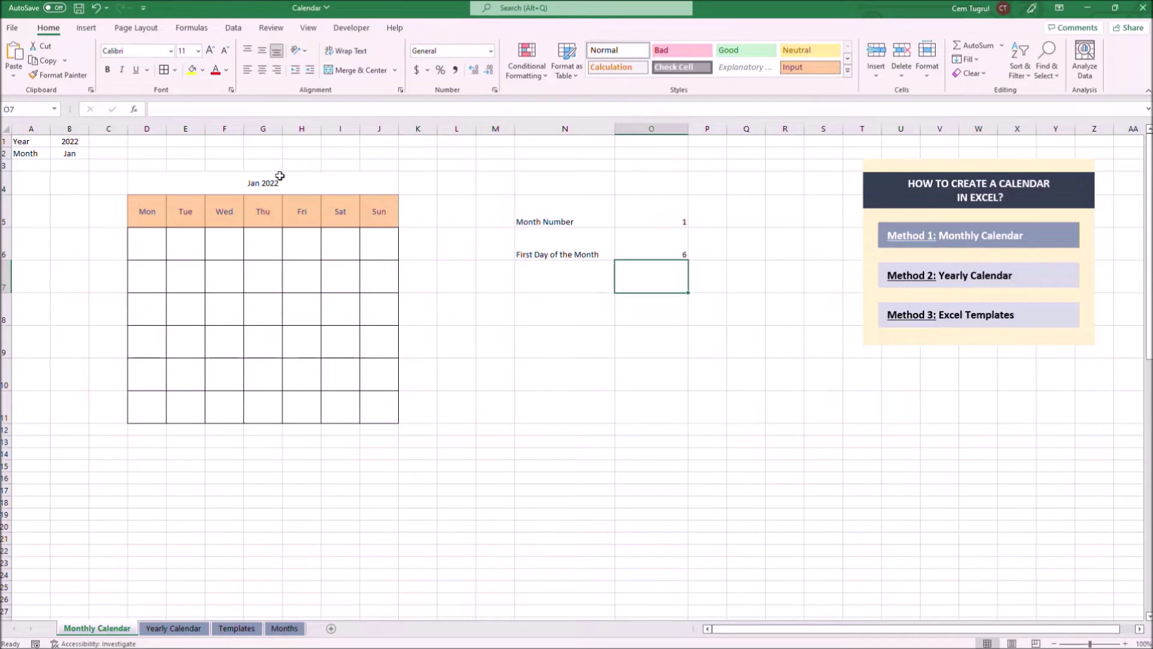
Test the month number and first-day formulas by choosing other months in B2, ending with Mar.
{"action": "left_click", "coordinate": [57, 153]}
{"action": "left_click", "coordinate": [93, 153]}
{"action": "left_click", "coordinate": [80, 172]}
{"action": "left_click", "coordinate": [94, 154]}
{"action": "left_click", "coordinate": [82, 180]}
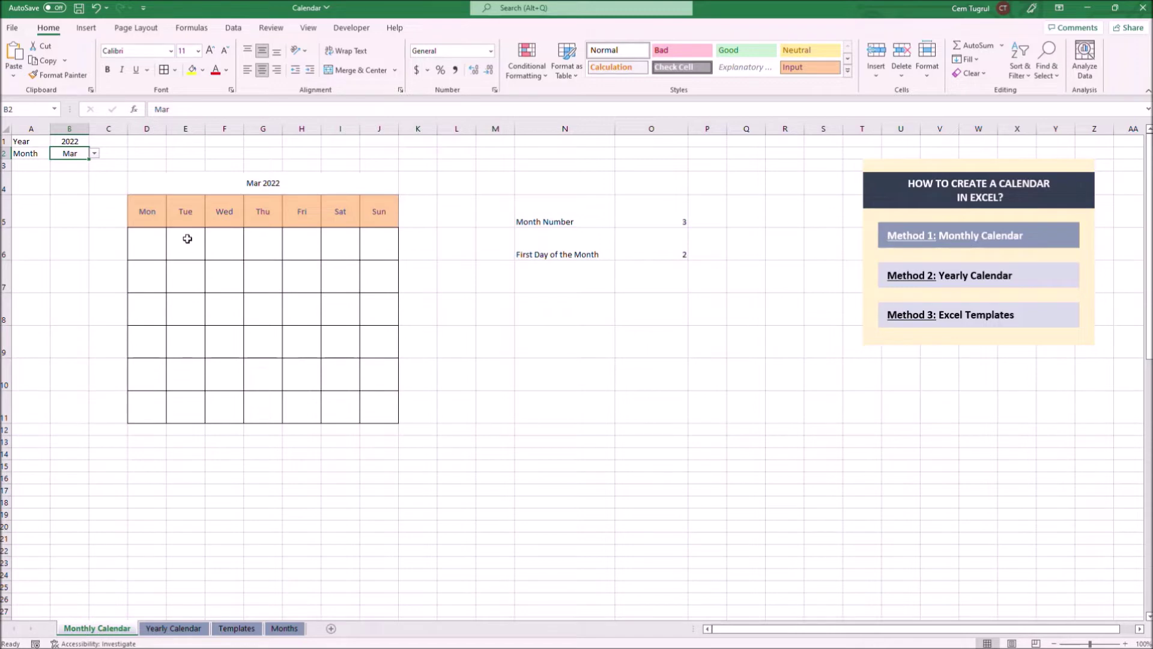
Fill the calendar grid with consecutive numbers by entering =SEQUENCE(6,7) in D6.
{"action": "left_click", "coordinate": [157, 244]}
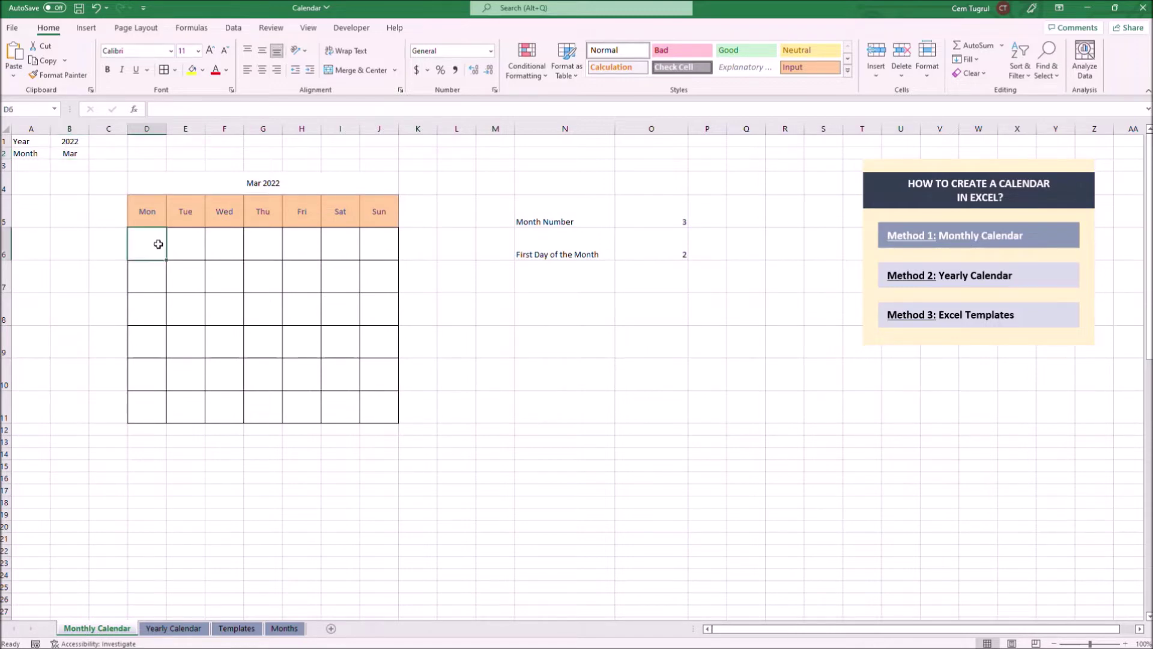
{"action": "type", "text": "=SEQUENCE("}
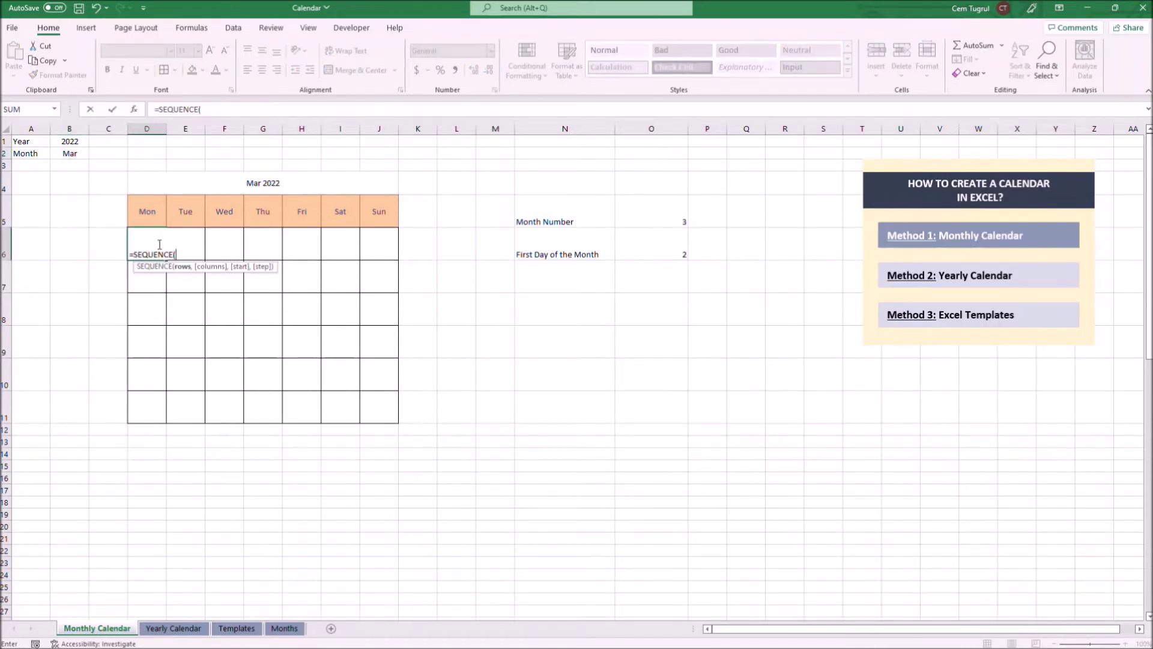
{"action": "type", "text": "6,7)"}
{"action": "key", "text": "Return"}
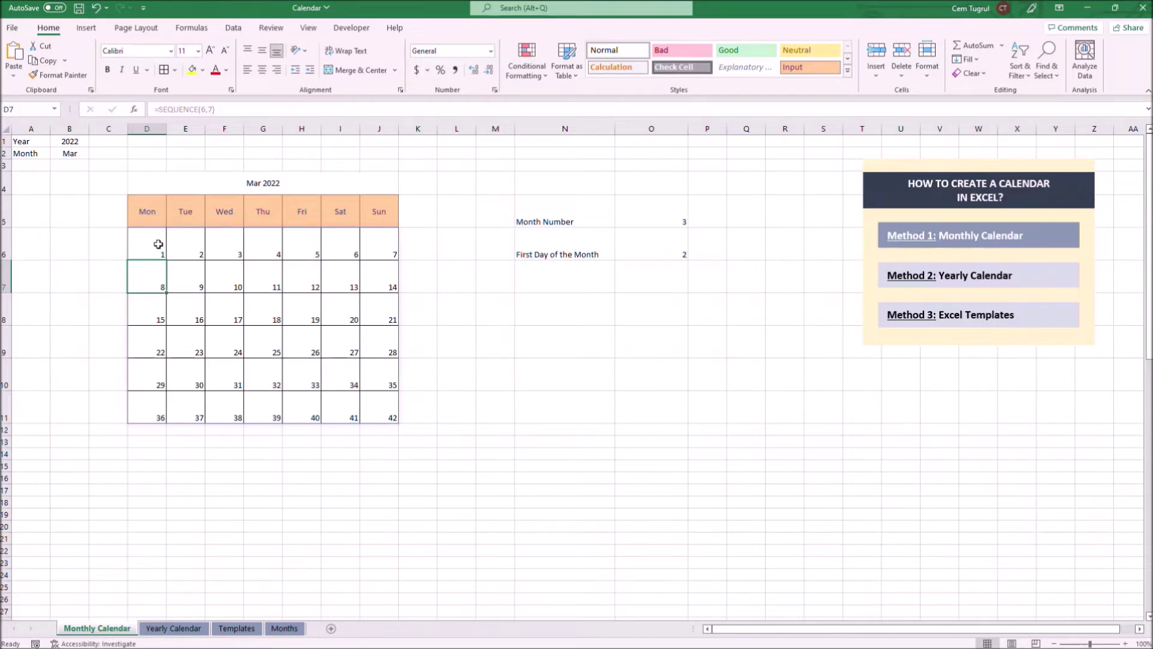
Extend the formula in D6 to =DATE(B1,O5,1)+SEQUENCE(6,7) so the grid is based on the selected year and month.
{"action": "double_click", "coordinate": [158, 244]}
{"action": "left_click", "coordinate": [133, 254]}
{"action": "type", "text": "DATE("}
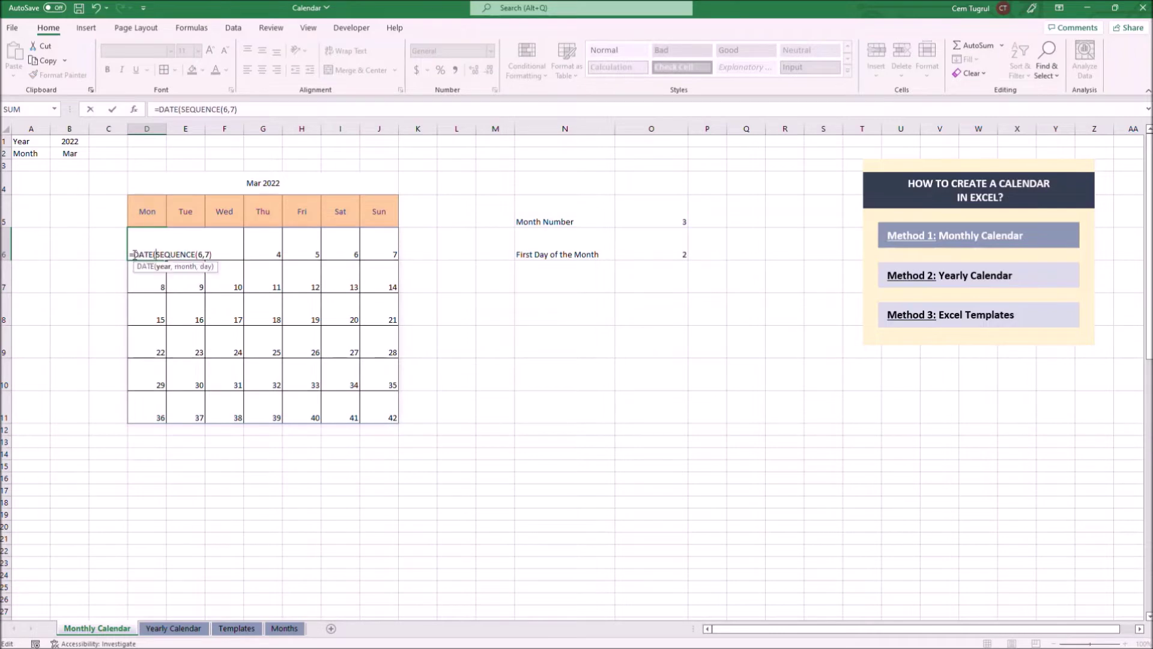
{"action": "left_click", "coordinate": [72, 143]}
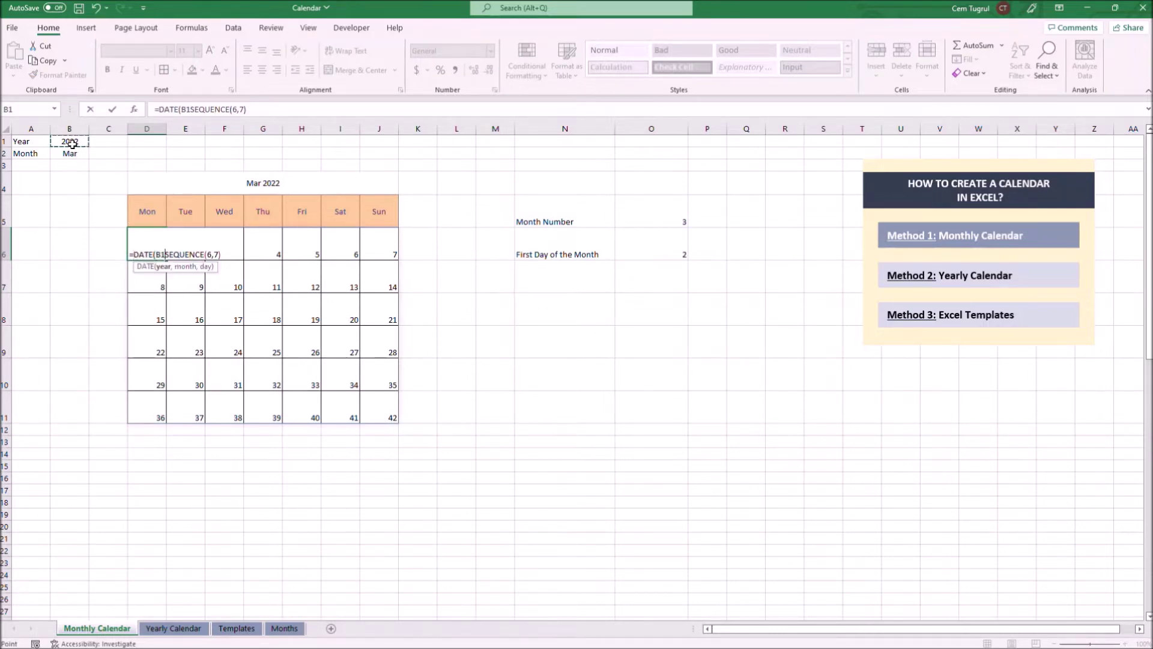
{"action": "type", "text": ","}
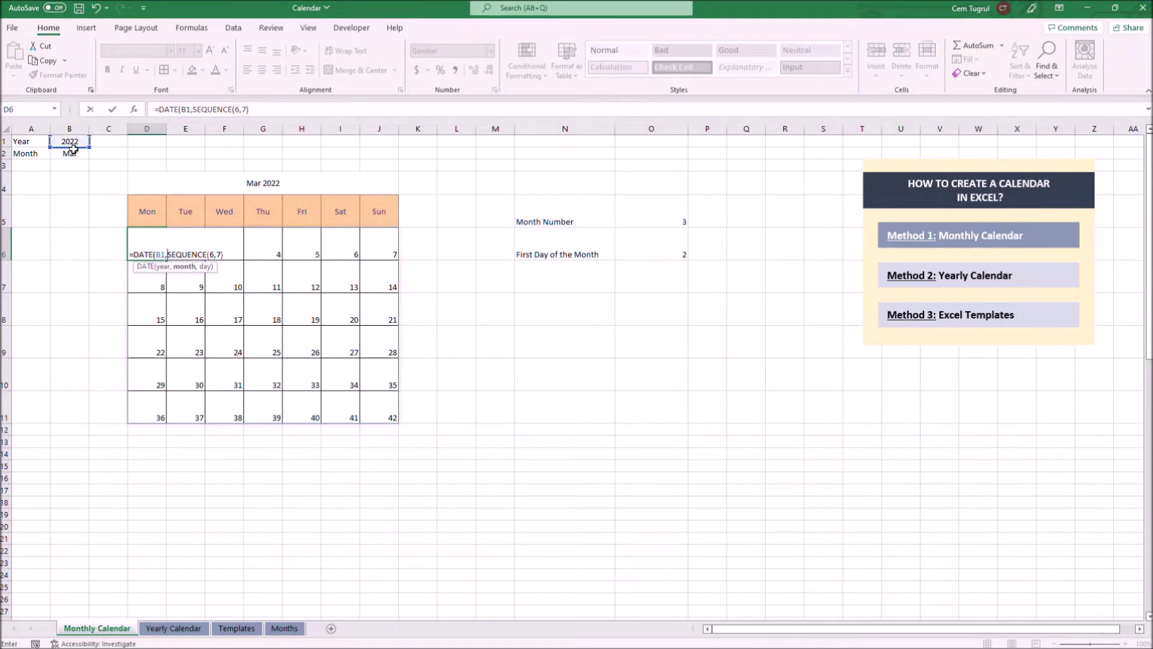
{"action": "left_click", "coordinate": [680, 219]}
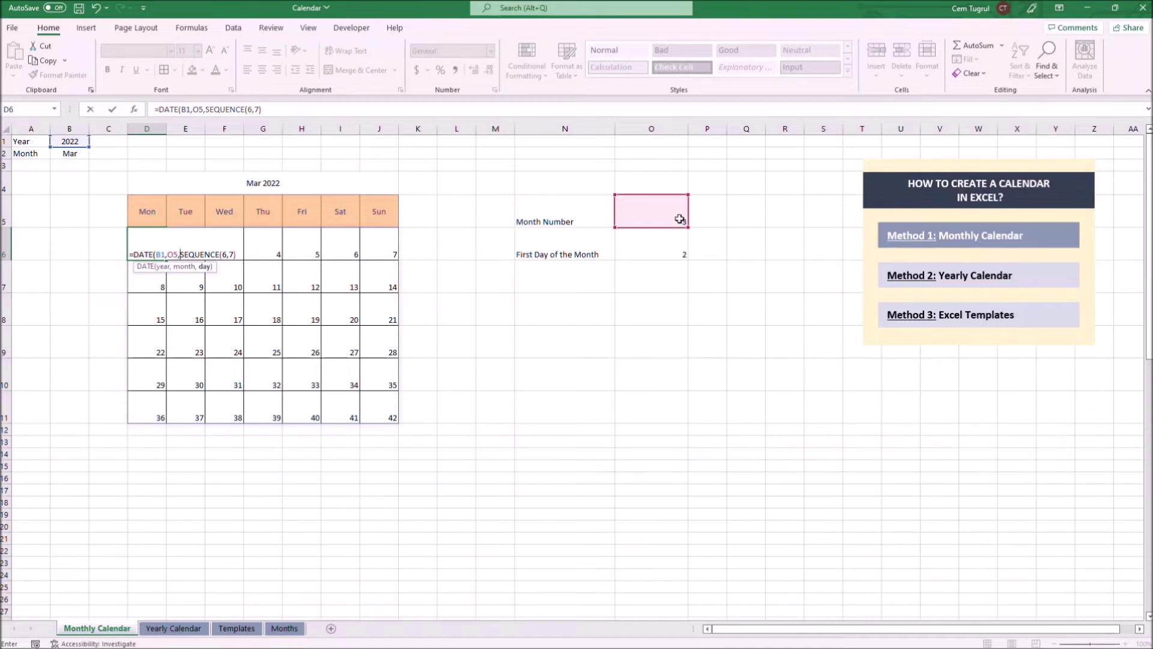
{"action": "type", "text": "1"}
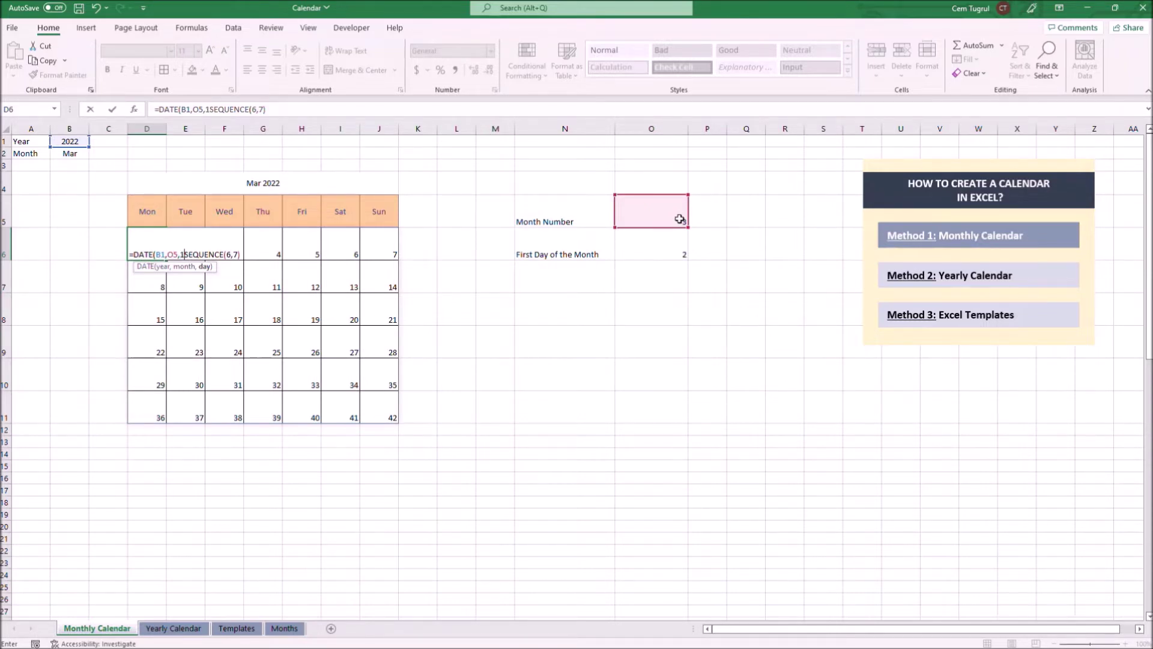
{"action": "type", "text": ")+"}
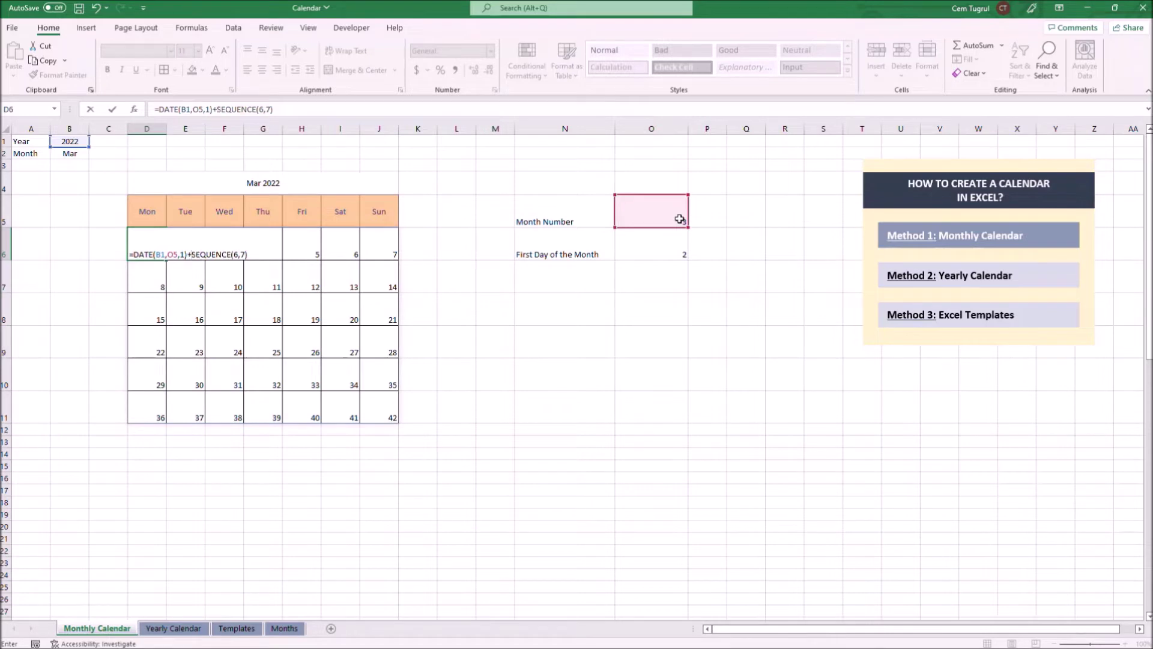
{"action": "key", "text": "Return"}
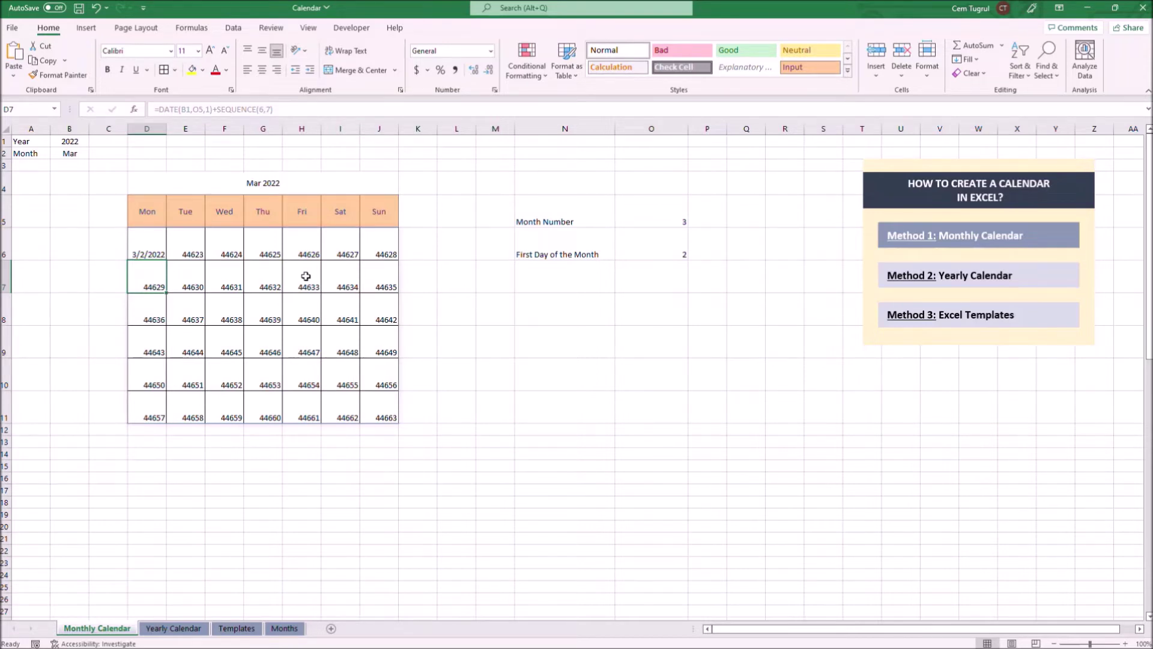
Format the calendar cells D6:J11 as Short Date, and center the dates horizontally and vertically.
{"action": "left_click_drag", "start_coordinate": [154, 242], "coordinate": [382, 408]}
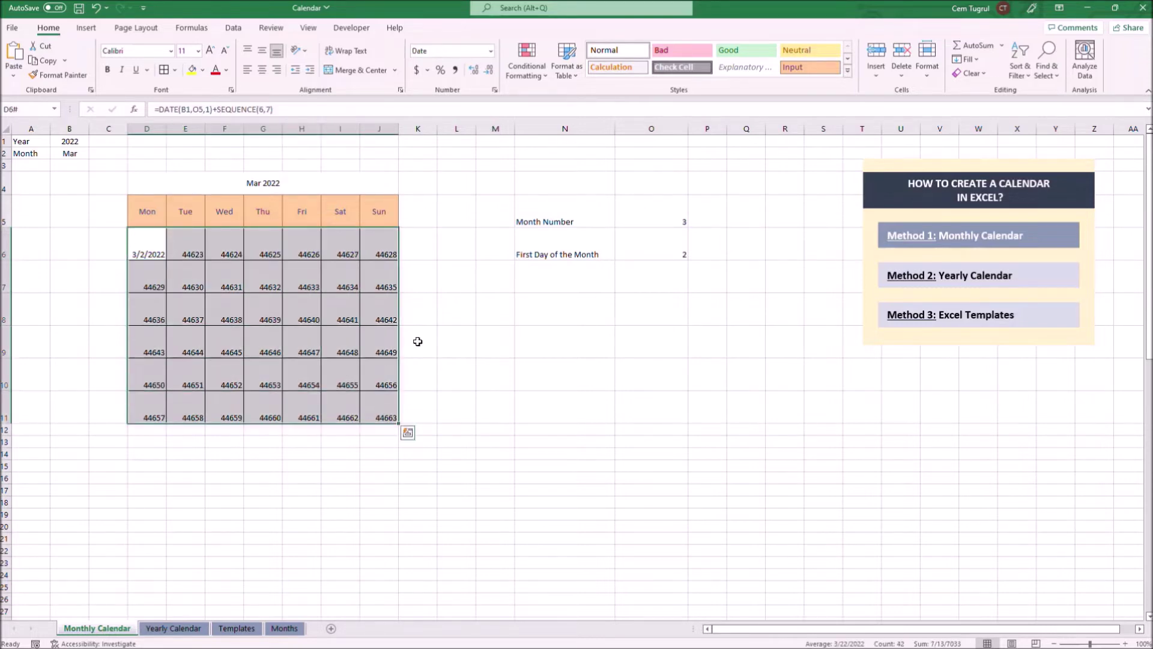
{"action": "left_click", "coordinate": [491, 52]}
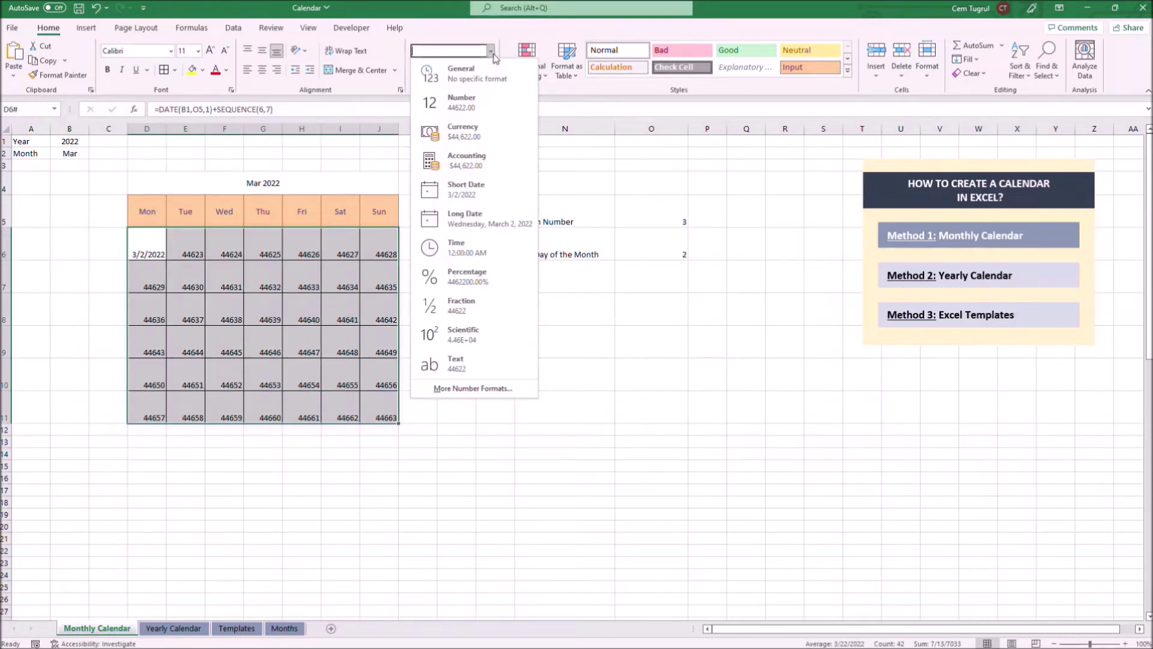
{"action": "left_click", "coordinate": [486, 192]}
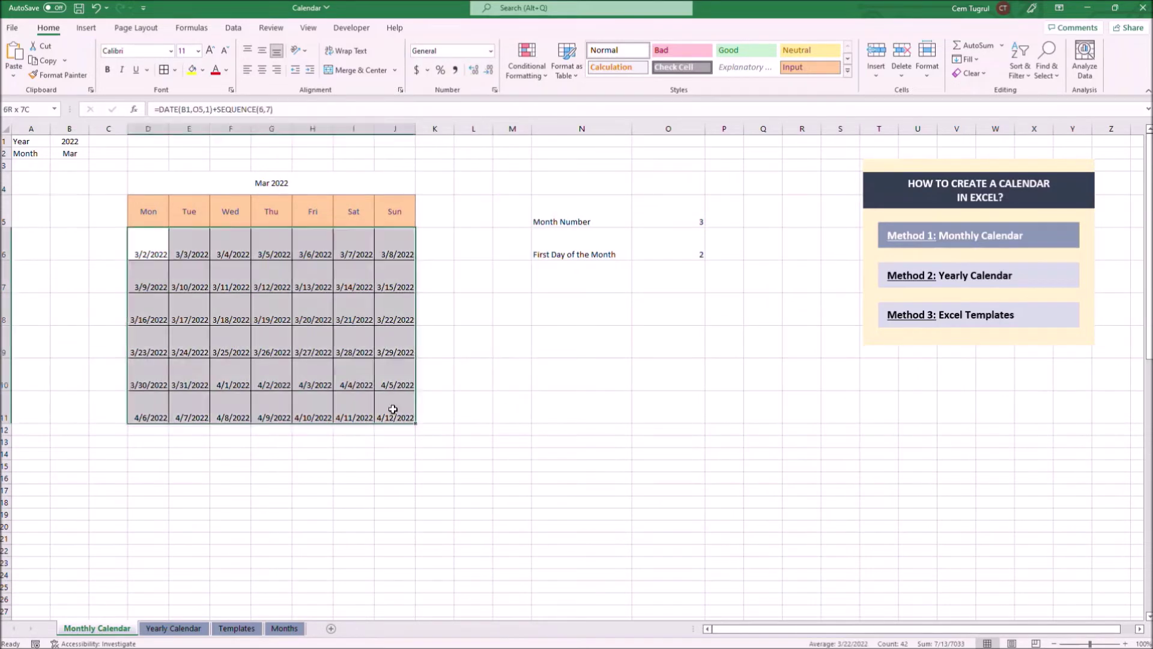
{"action": "left_click", "coordinate": [563, 285]}
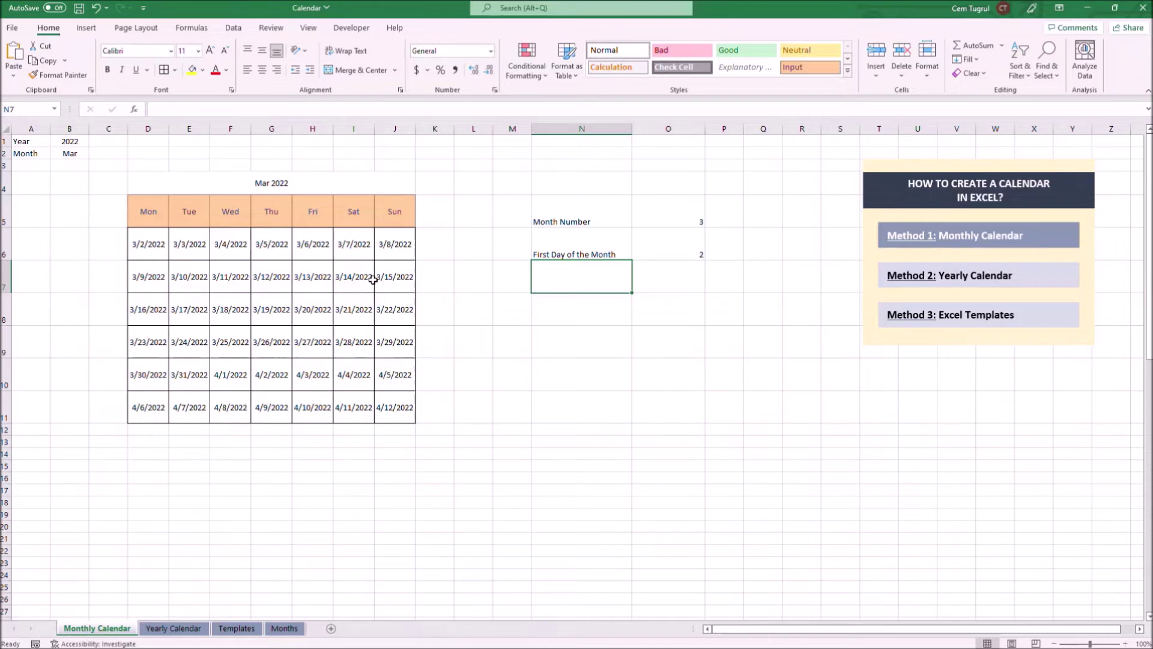
Align the dates with their weekdays by subtracting O6 at the end of the formula in D6.
{"action": "double_click", "coordinate": [148, 244]}
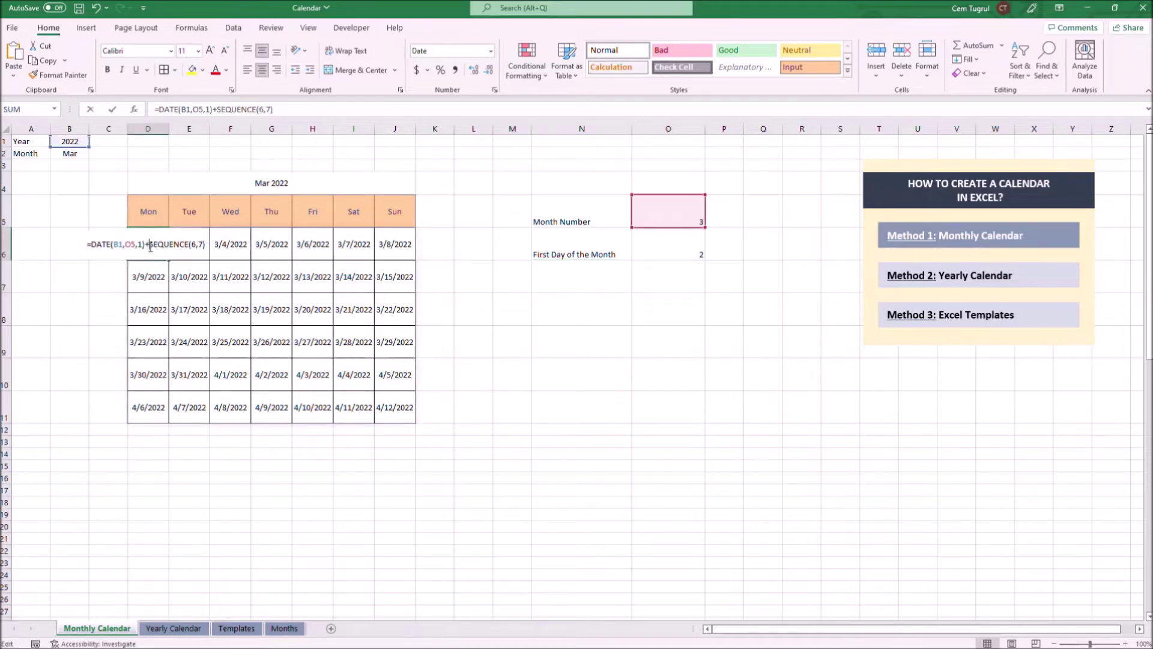
{"action": "left_click", "coordinate": [205, 245]}
{"action": "type", "text": "-"}
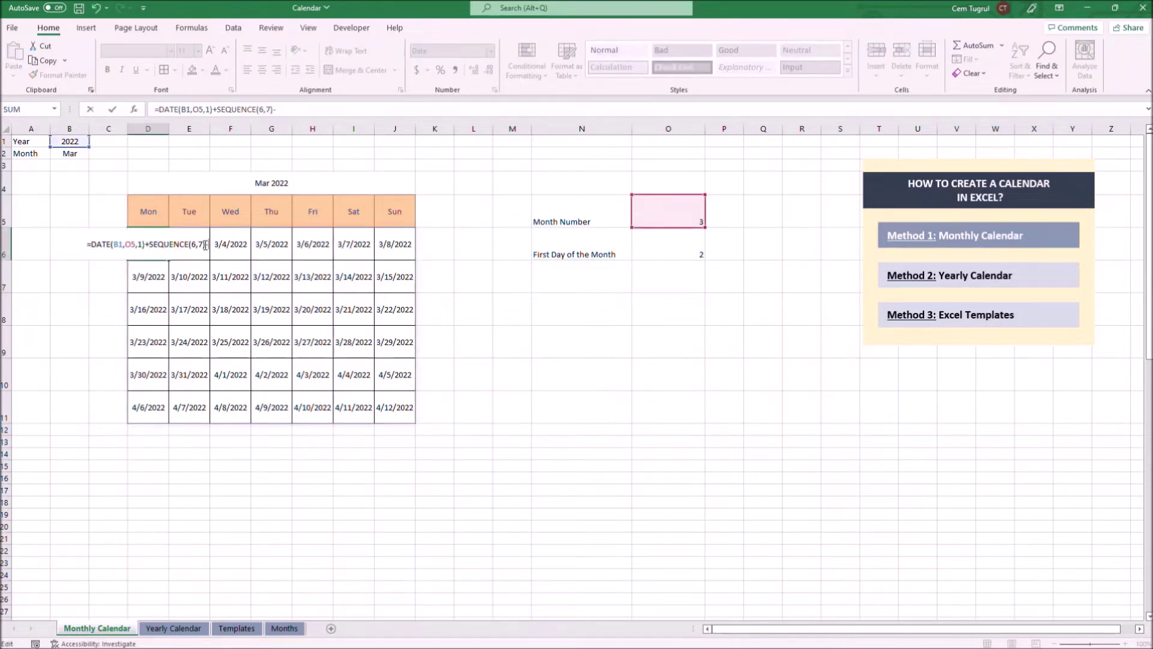
{"action": "left_click", "coordinate": [677, 254]}
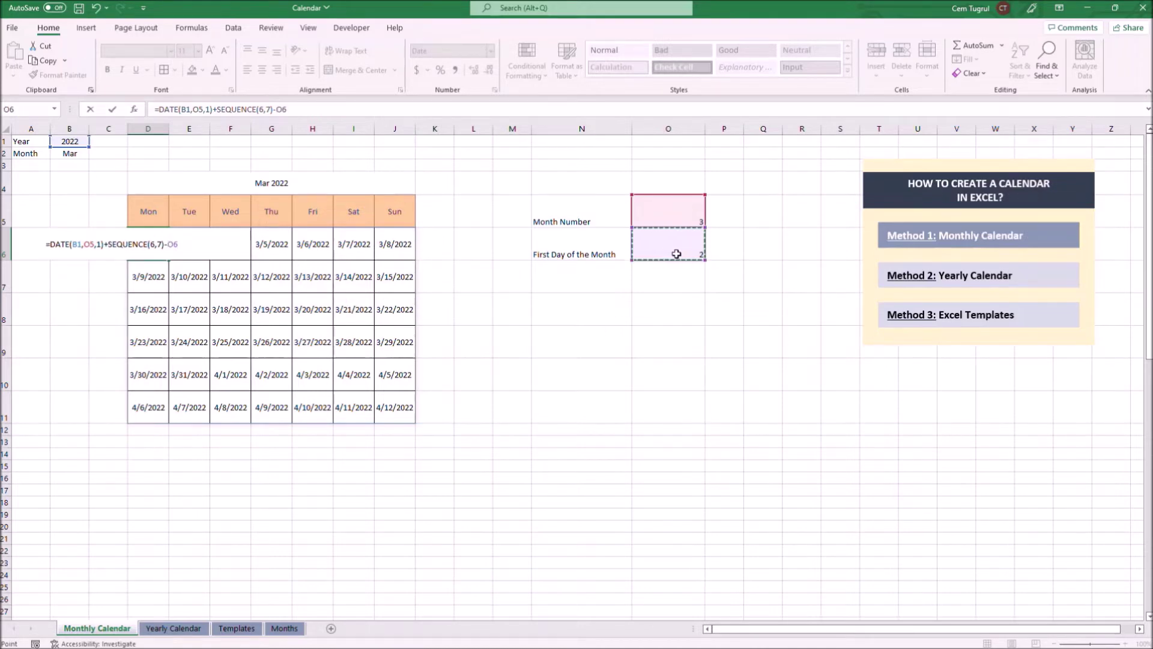
{"action": "key", "text": "Return"}
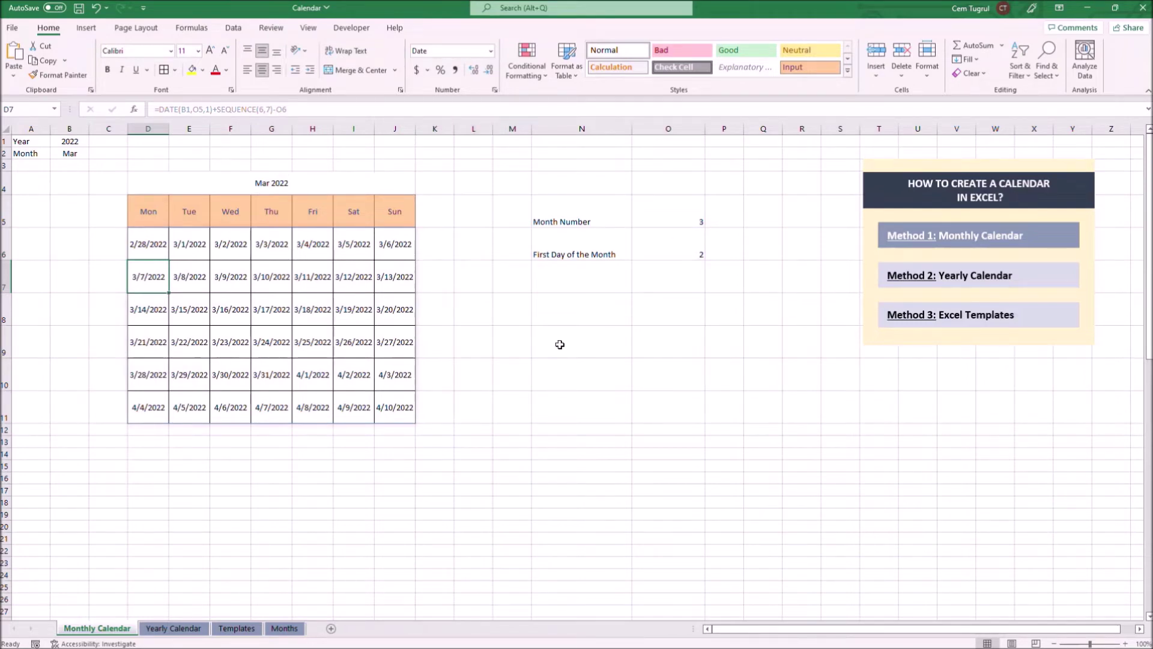
Test the calendar dates by choosing other months in B2, ending with Feb, and select D6.
{"action": "left_click", "coordinate": [88, 157]}
{"action": "left_click", "coordinate": [95, 153]}
{"action": "left_click", "coordinate": [73, 188]}
{"action": "left_click", "coordinate": [94, 154]}
{"action": "left_click", "coordinate": [79, 171]}
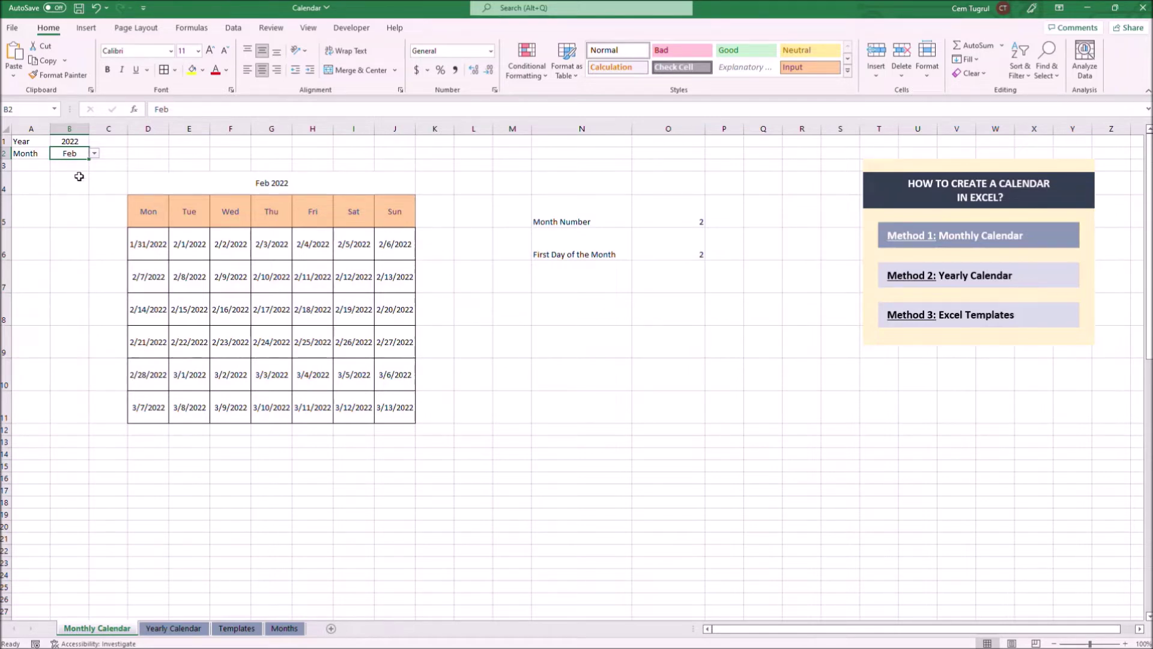
{"action": "left_click", "coordinate": [137, 236]}
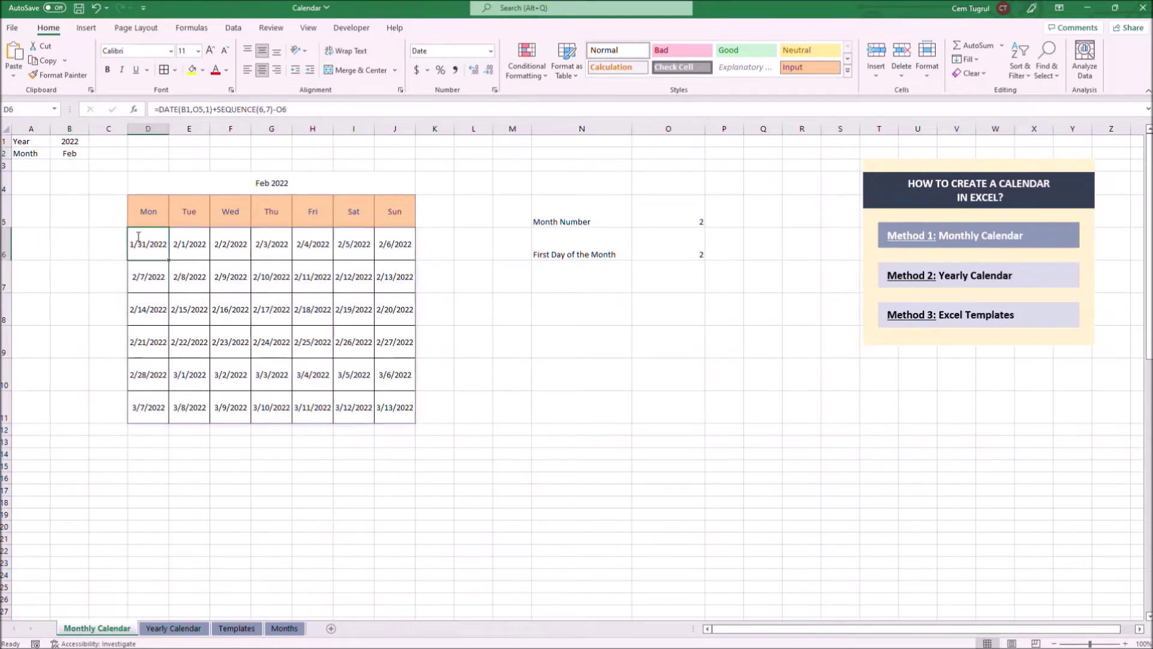
Wrap the formula in D6 in an IF test that checks MONTH(DATE(B1,O5,1)+SEQUENCE(6,7)-O6)=O5.
{"action": "double_click", "coordinate": [137, 237]}
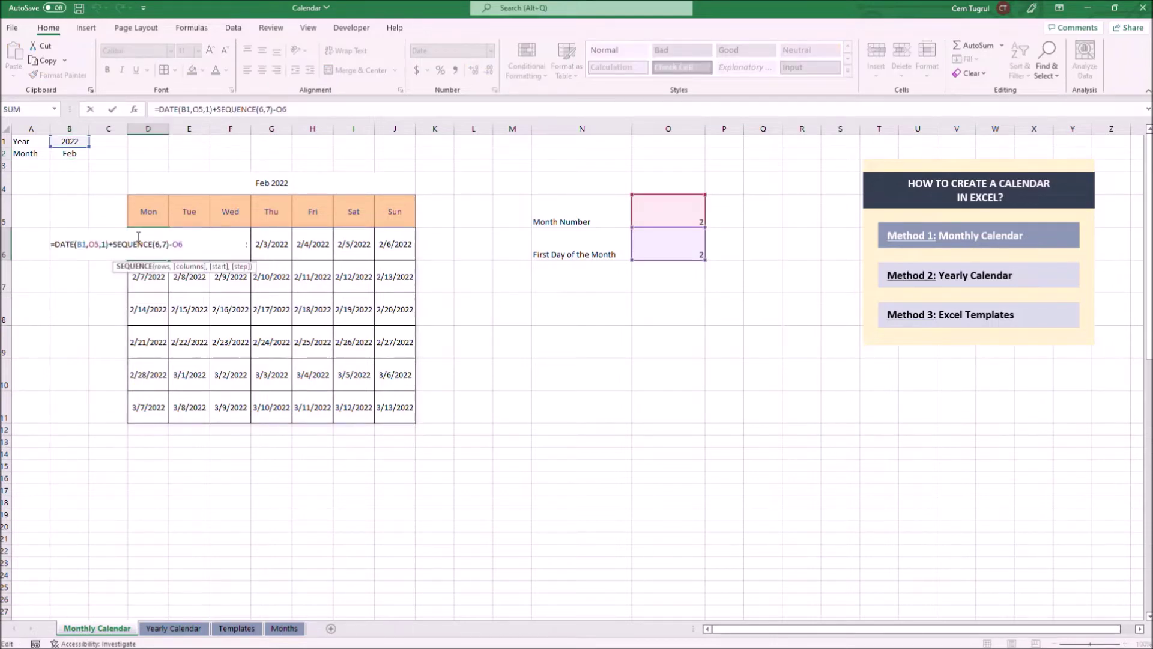
{"action": "left_click", "coordinate": [55, 244]}
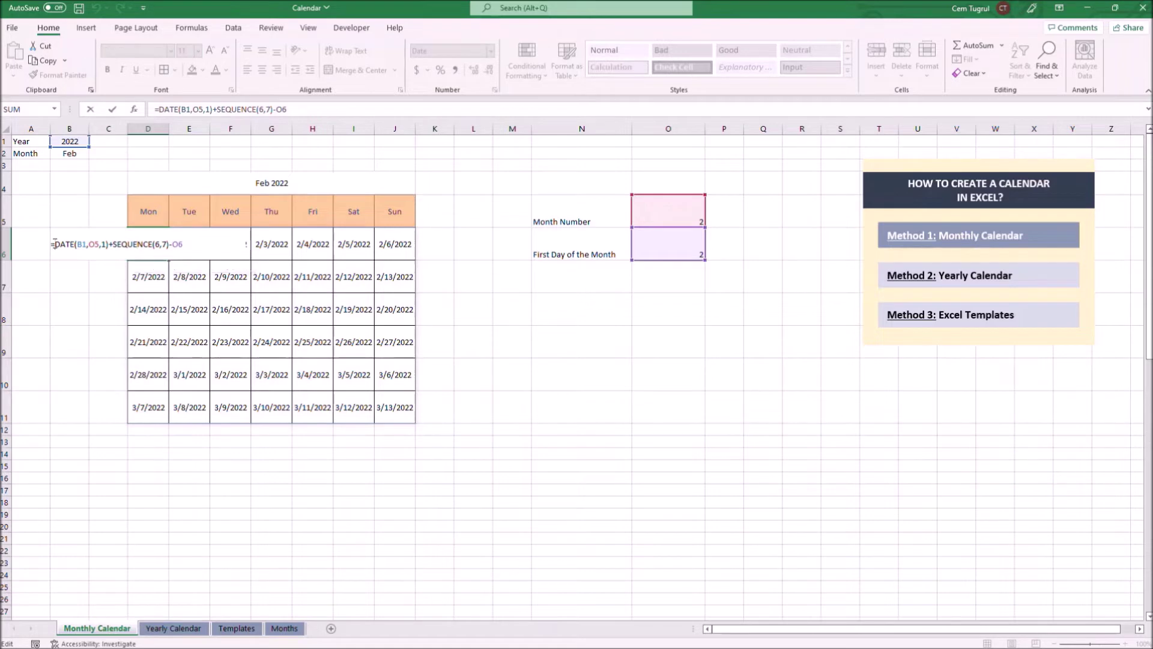
{"action": "type", "text": "if("}
{"action": "key", "text": "BackSpace"}
{"action": "key", "text": "BackSpace"}
{"action": "key", "text": "BackSpace"}
{"action": "type", "text": "IF("}
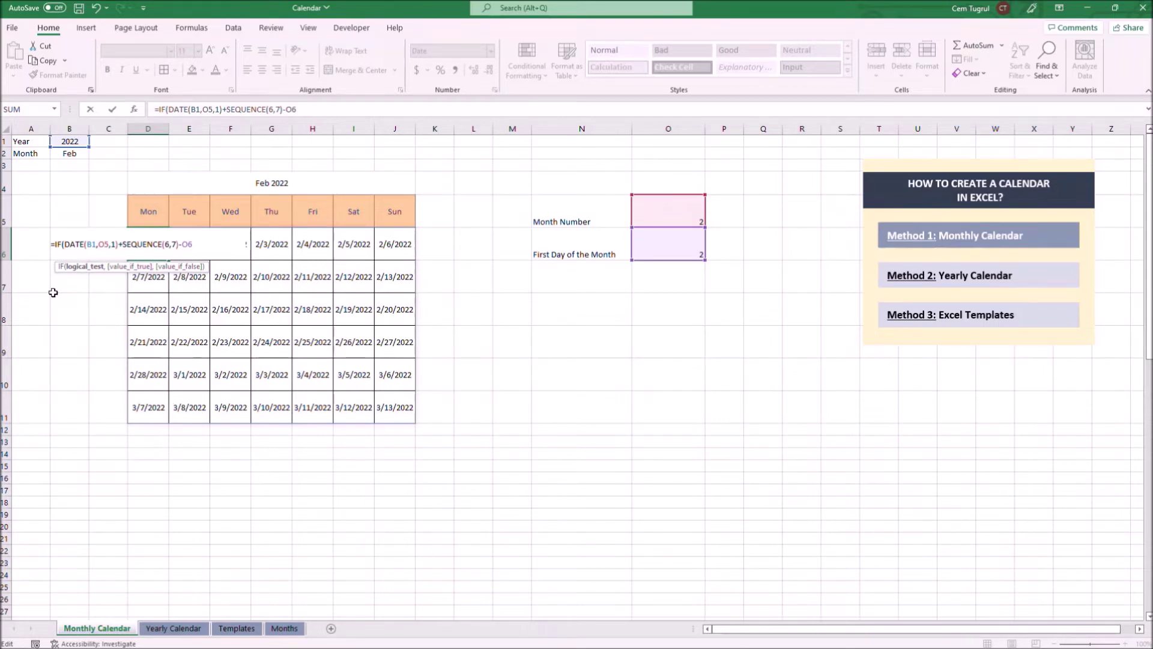
{"action": "type", "text": "MONTH("}
{"action": "left_click", "coordinate": [230, 243]}
{"action": "type", "text": ")="}
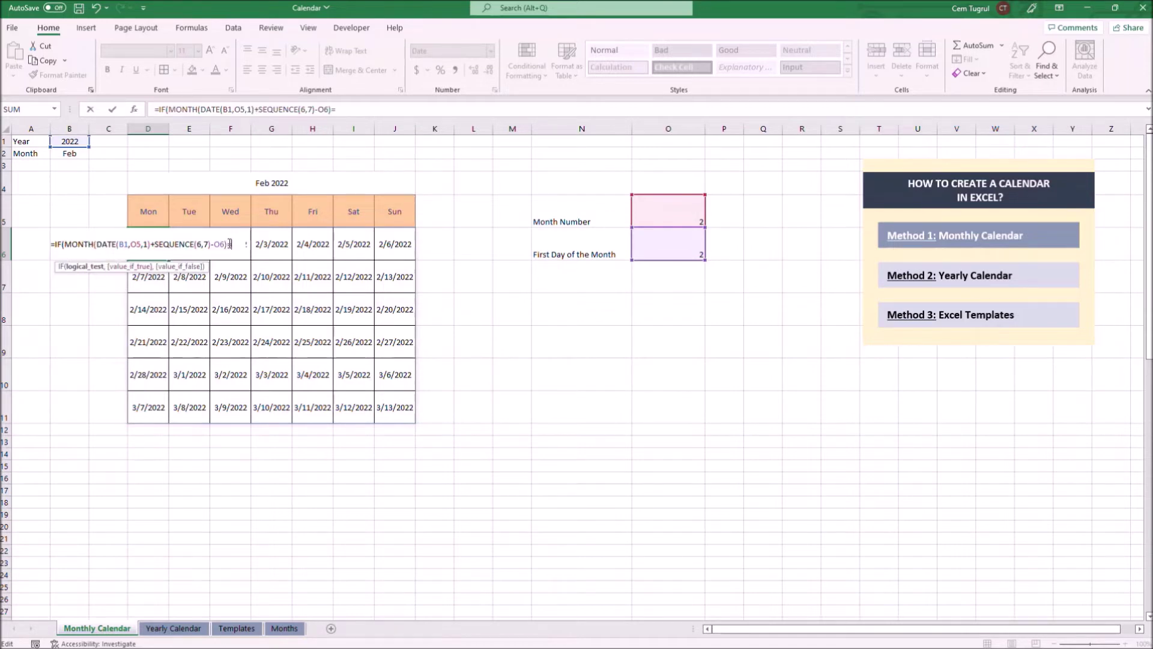
{"action": "left_click", "coordinate": [690, 217]}
{"action": "type", "text": ","}
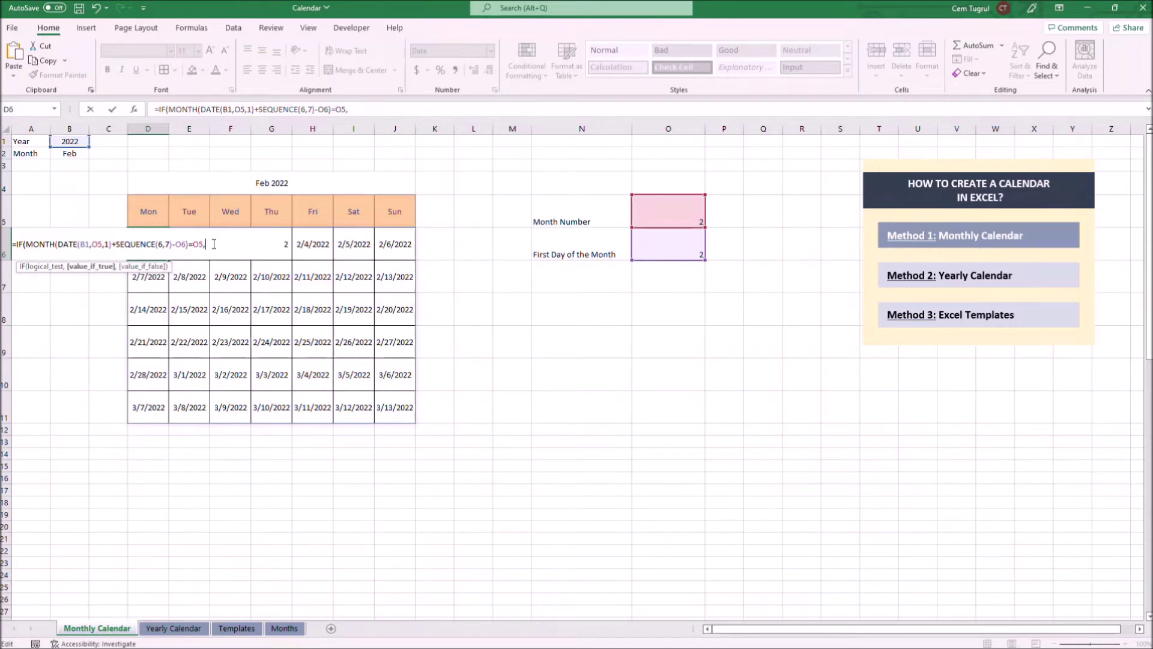
Complete the IF in D6 with DATE(B1,O5,1)+SEQUENCE(6,7)-O6 as the true value and "" as the false value.
{"action": "type", "text": "DATE(B1,O5,1)+SEQUENCE(6,7)-O6"}
{"action": "type", "text": ","}
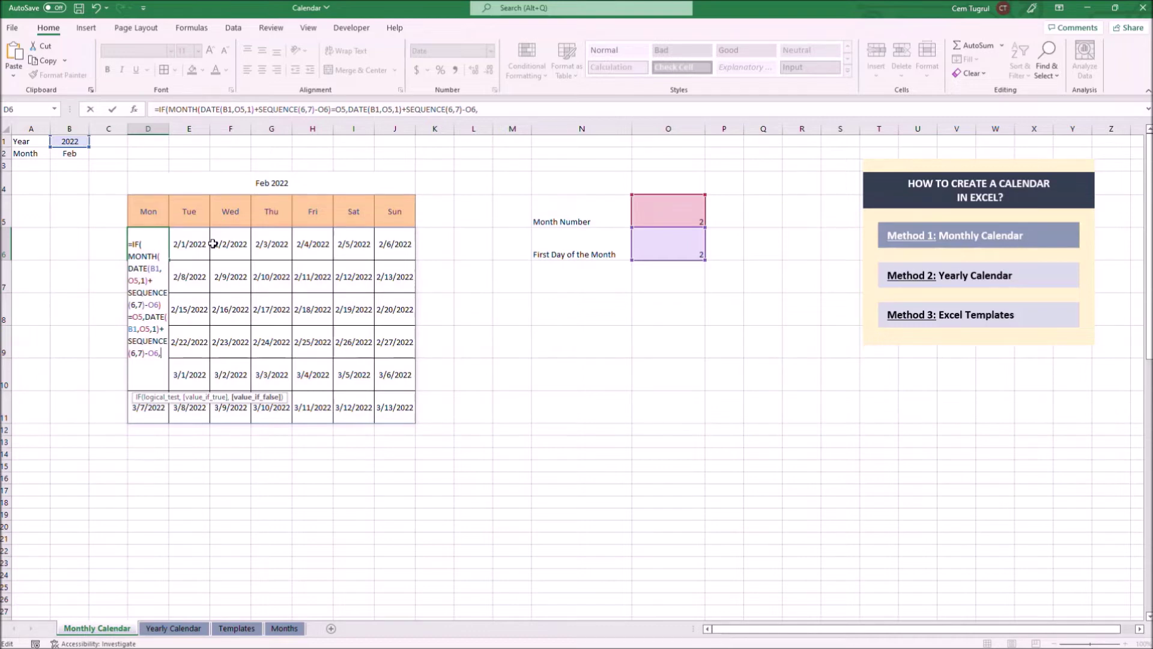
{"action": "type", "text": "\"\""}
{"action": "key", "text": "Return"}
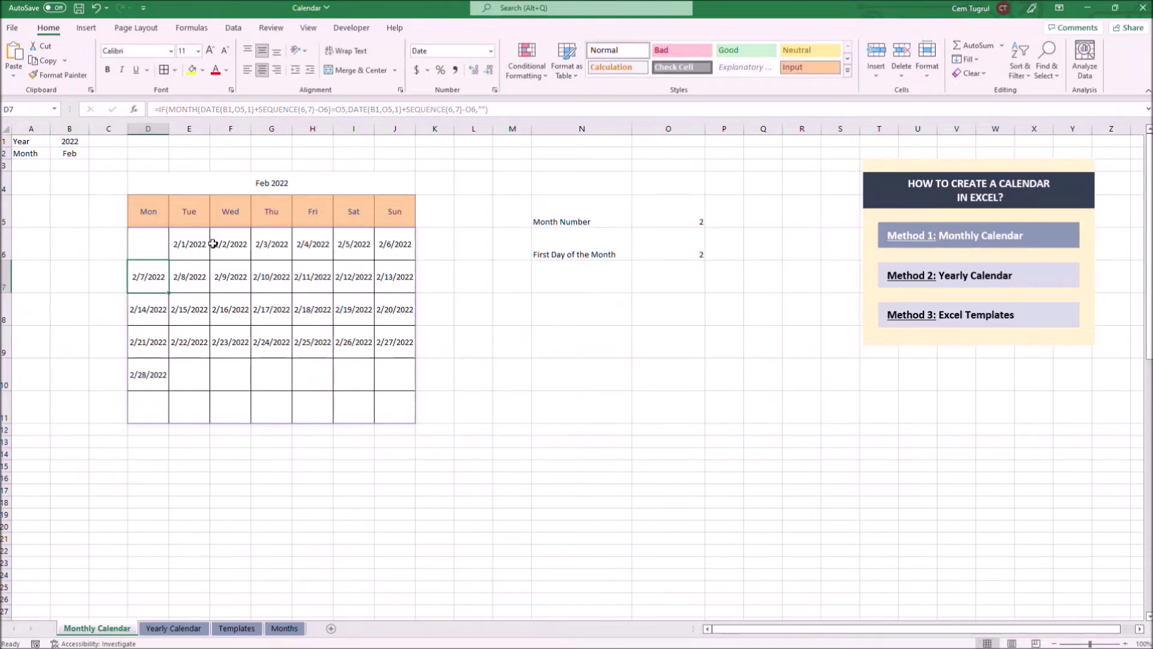
Apply the custom number format d to the calendar cells D6:J11, so only day numbers are displayed.
{"action": "left_click_drag", "start_coordinate": [163, 245], "coordinate": [383, 394]}
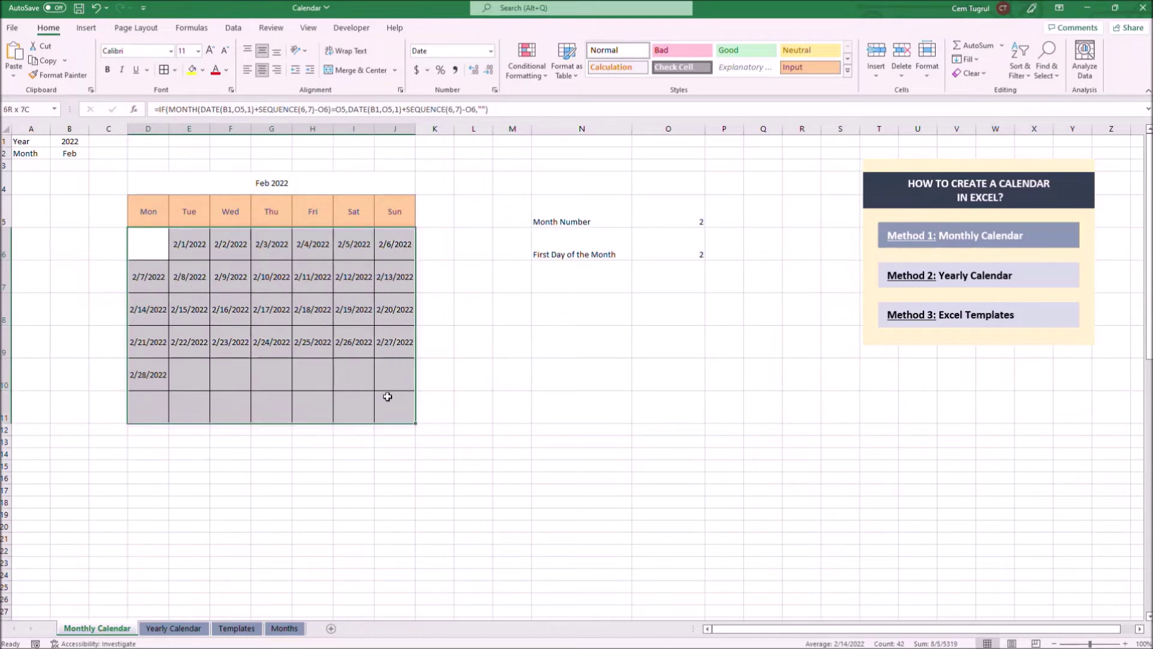
{"action": "left_click", "coordinate": [491, 52]}
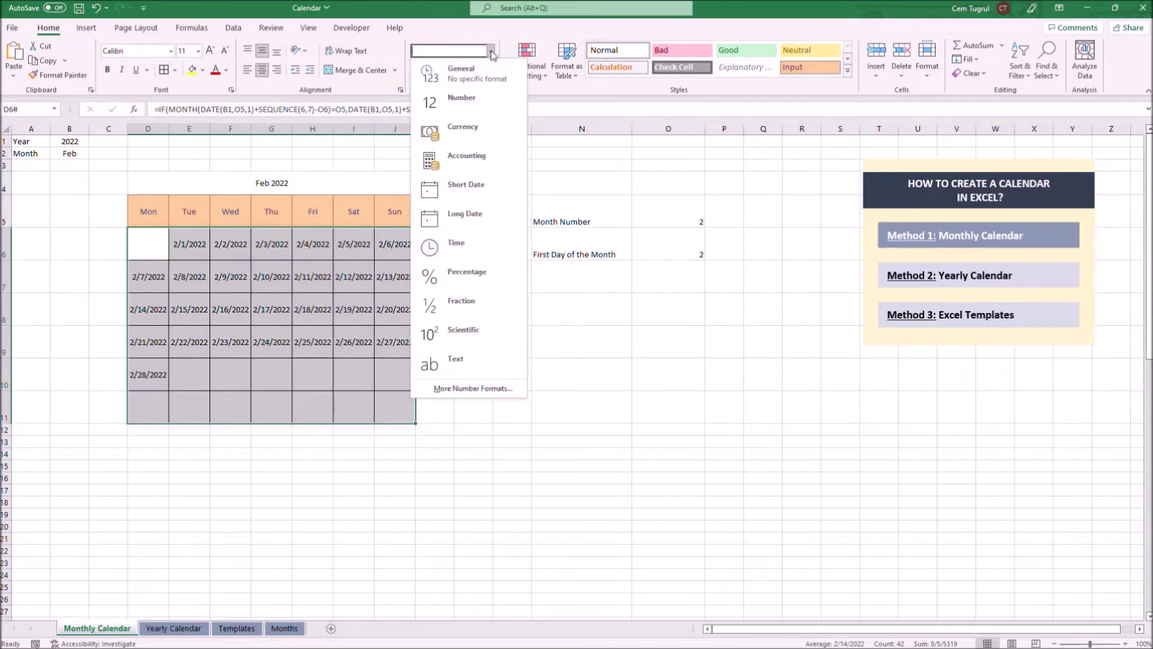
{"action": "left_click", "coordinate": [475, 388]}
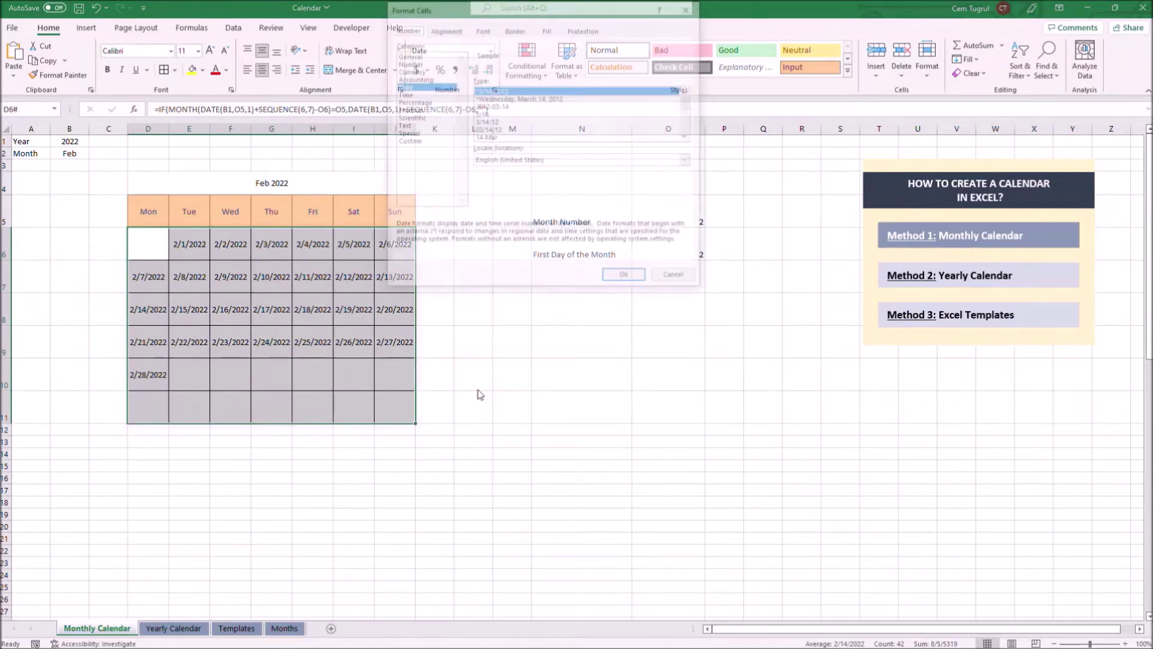
{"action": "left_click", "coordinate": [415, 142]}
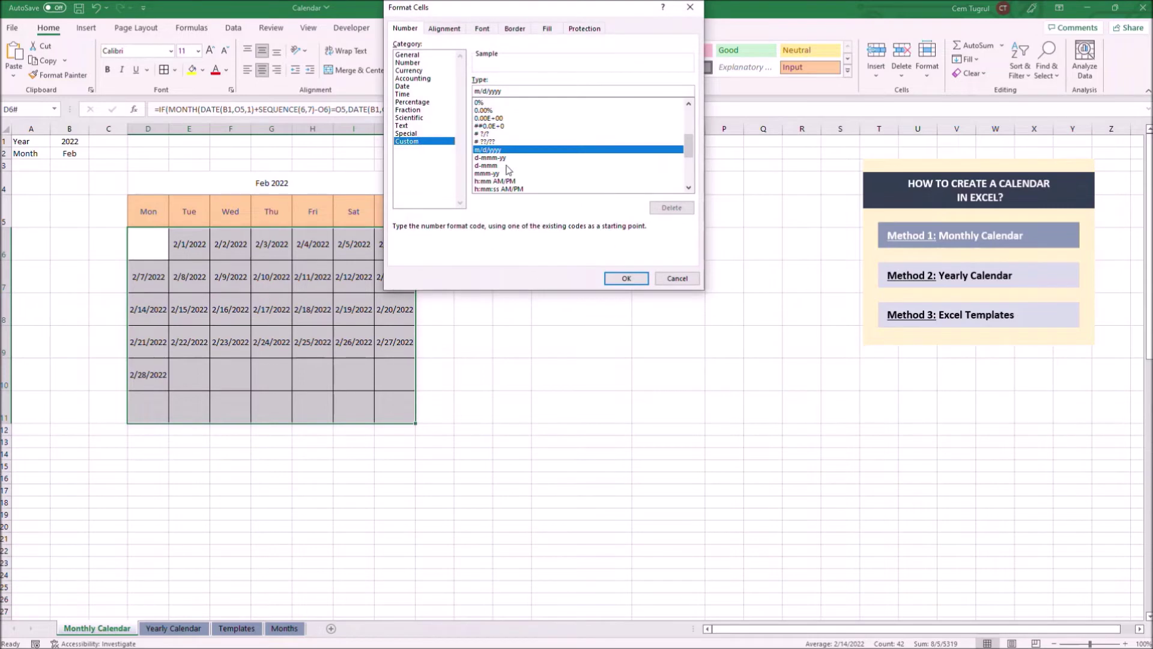
{"action": "left_click", "coordinate": [508, 166]}
{"action": "left_click", "coordinate": [507, 92]}
{"action": "key", "text": "BackSpace"}
{"action": "key", "text": "BackSpace"}
{"action": "key", "text": "BackSpace"}
{"action": "key", "text": "BackSpace"}
{"action": "key", "text": "Return"}
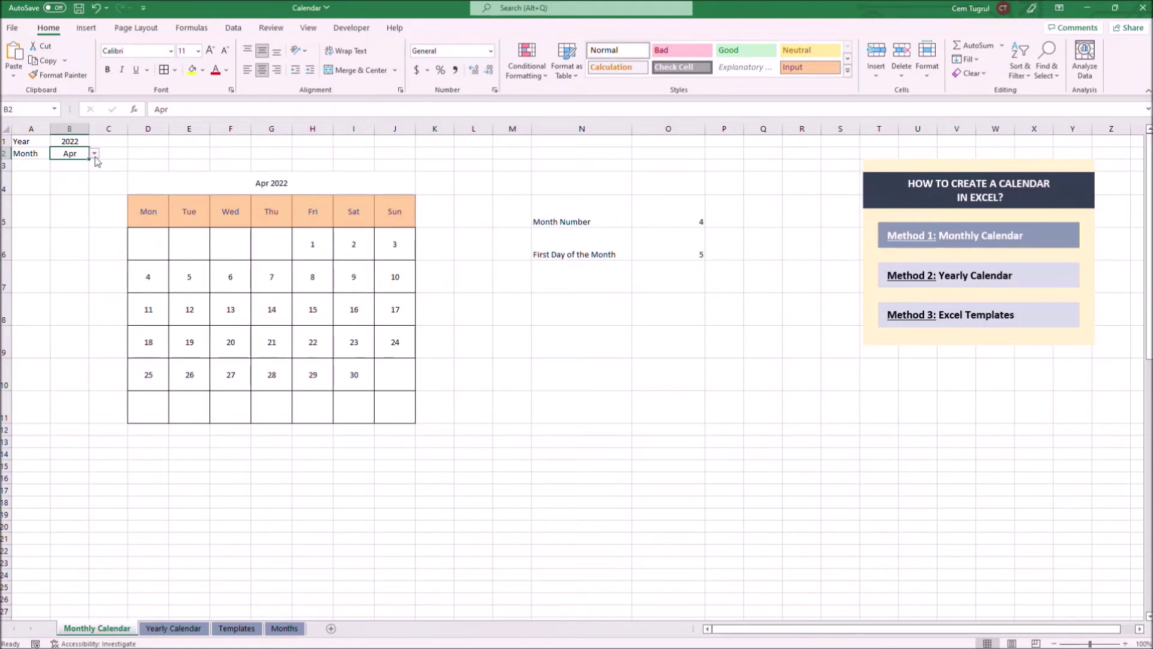
Choose Aug as the month in B2, and shade the Saturday and Sunday cells I6:J11 light gold.
{"action": "left_click", "coordinate": [108, 209]}
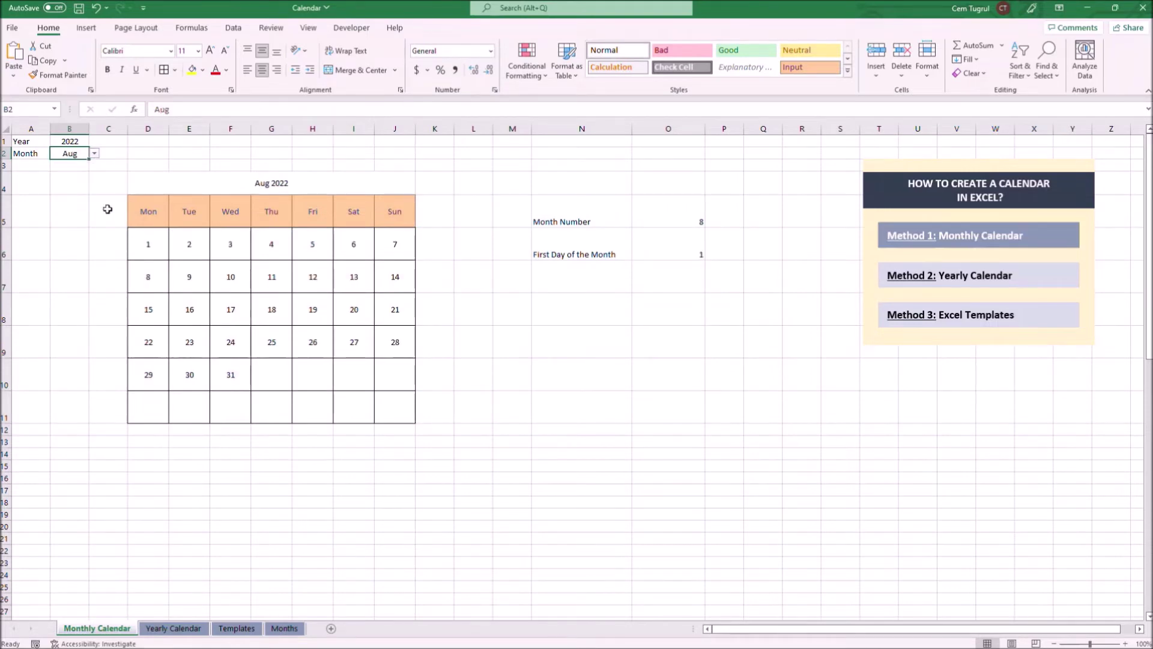
{"action": "left_click_drag", "start_coordinate": [350, 250], "coordinate": [402, 398]}
{"action": "left_click", "coordinate": [203, 70]}
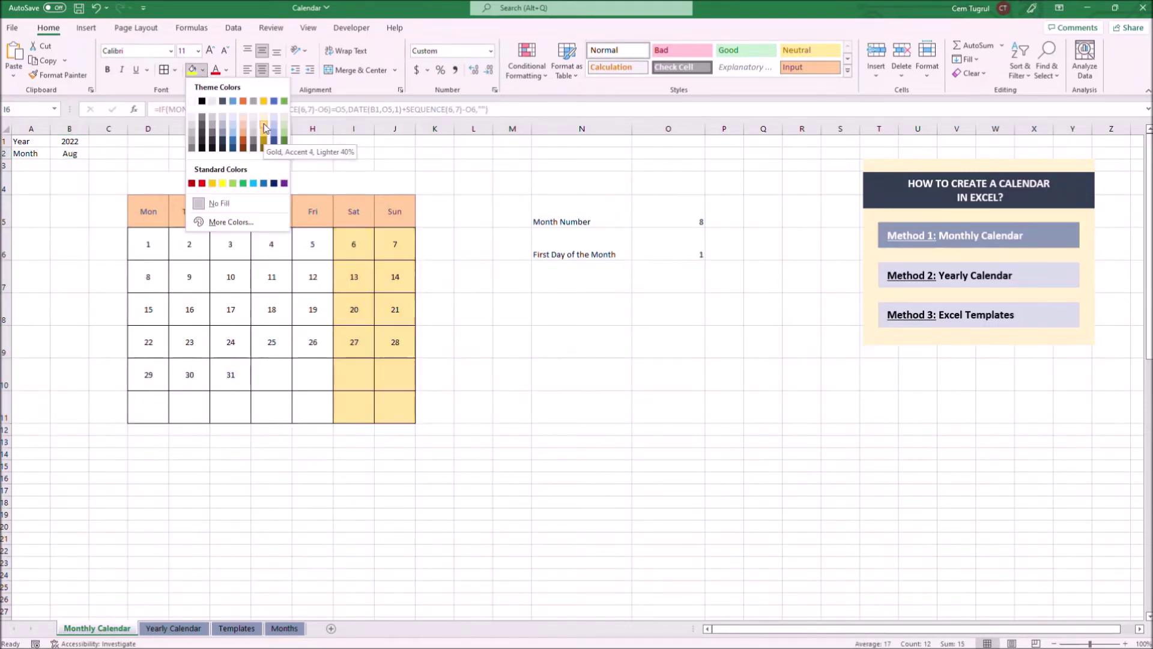
{"action": "left_click", "coordinate": [242, 116]}
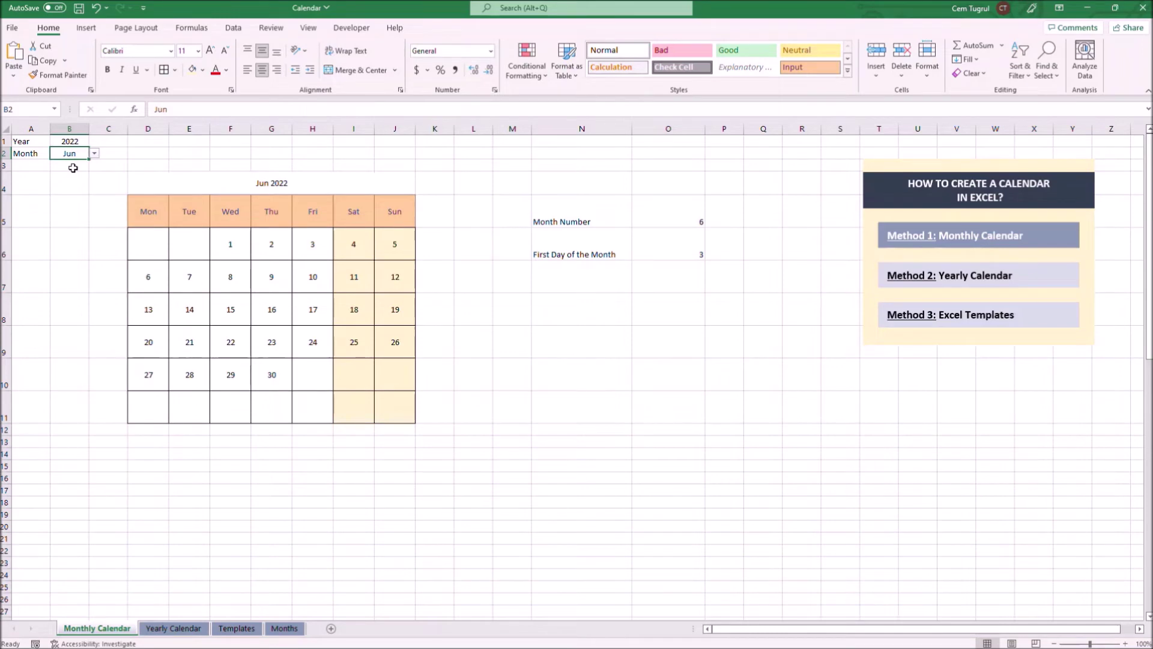
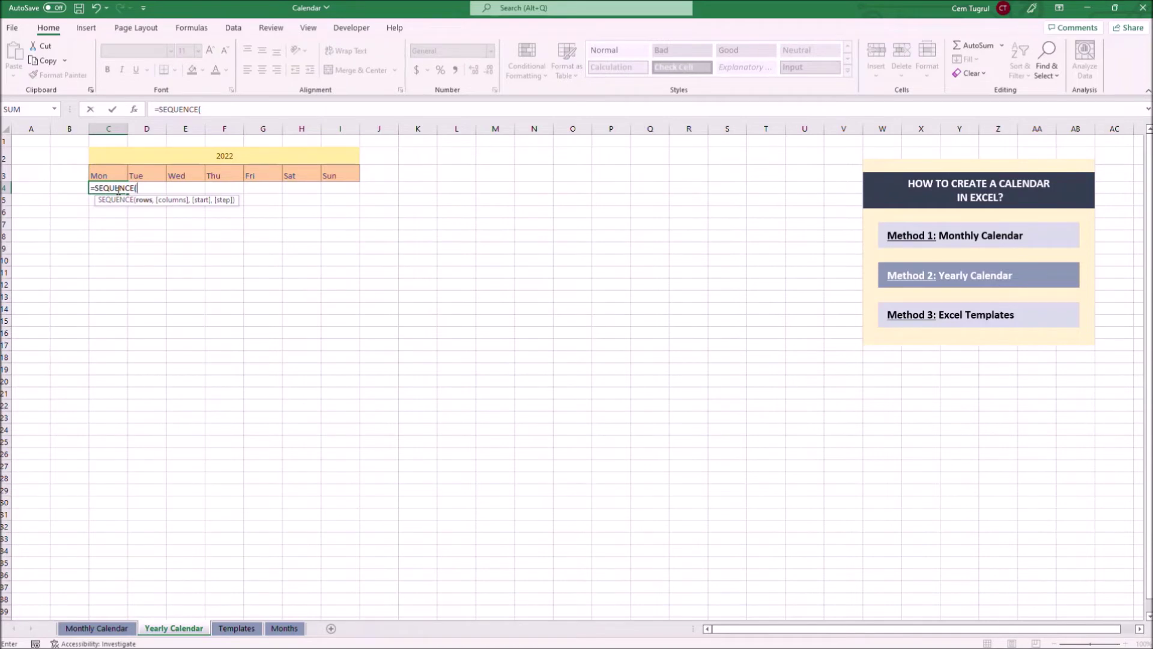
Complete the formula in C4 of the Yearly Calendar sheet as =SEQUENCE(54,7,DATE(C2,1,1),1).
{"action": "type", "text": "54,7,DATE("}
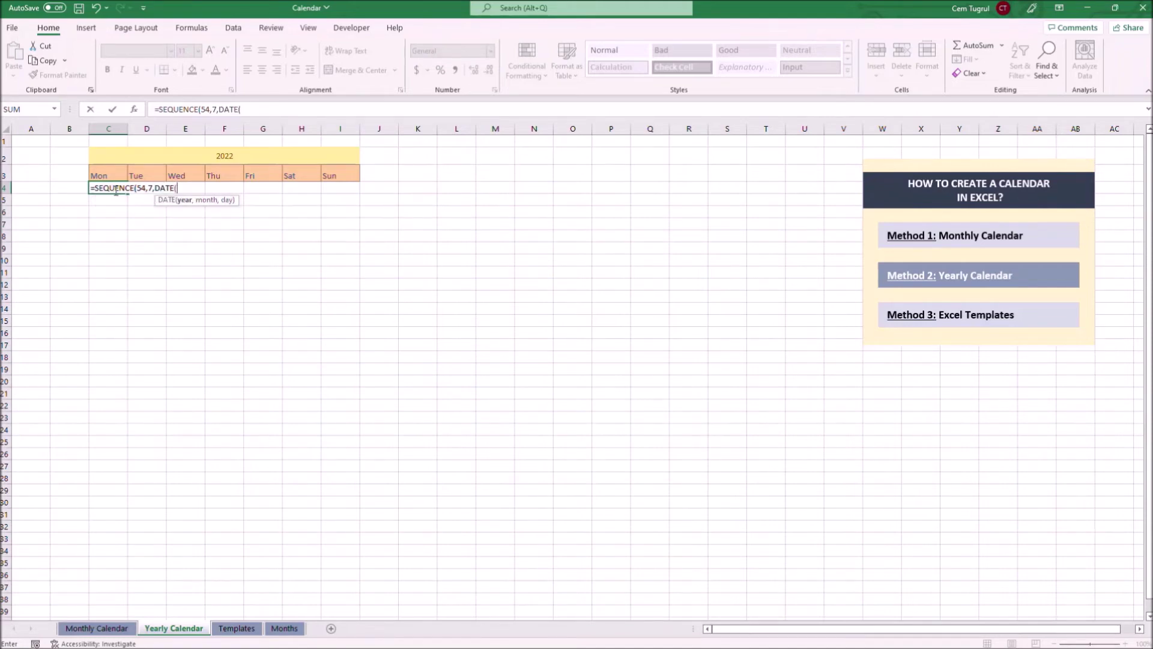
{"action": "left_click", "coordinate": [226, 157]}
{"action": "type", "text": ","}
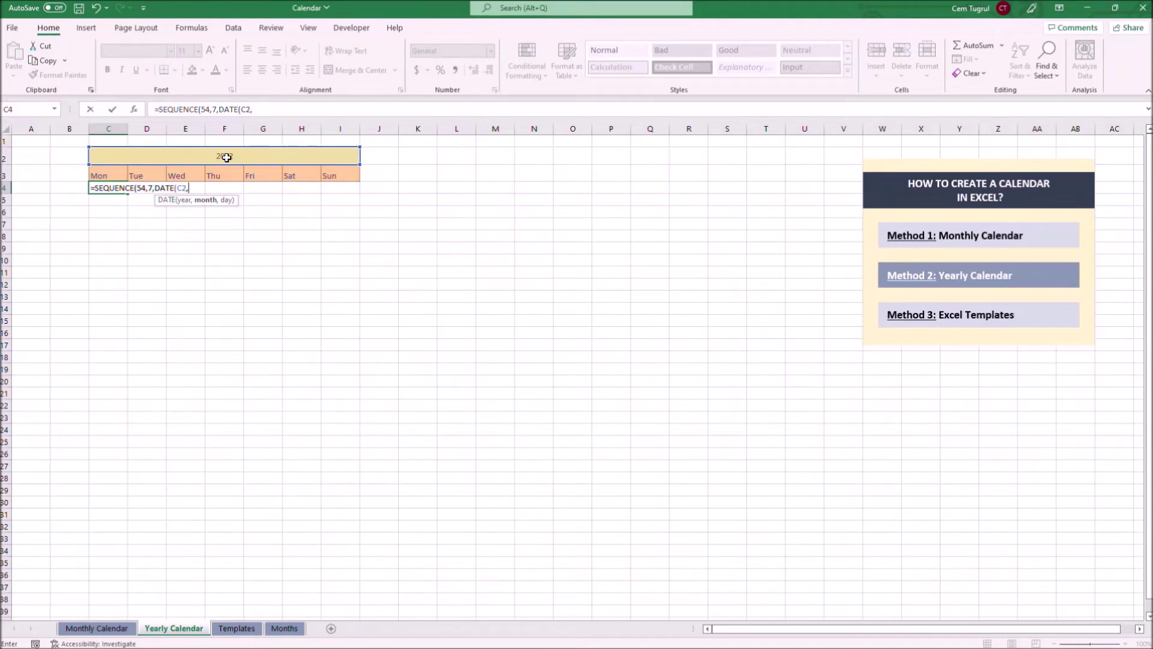
{"action": "type", "text": "1,1),"}
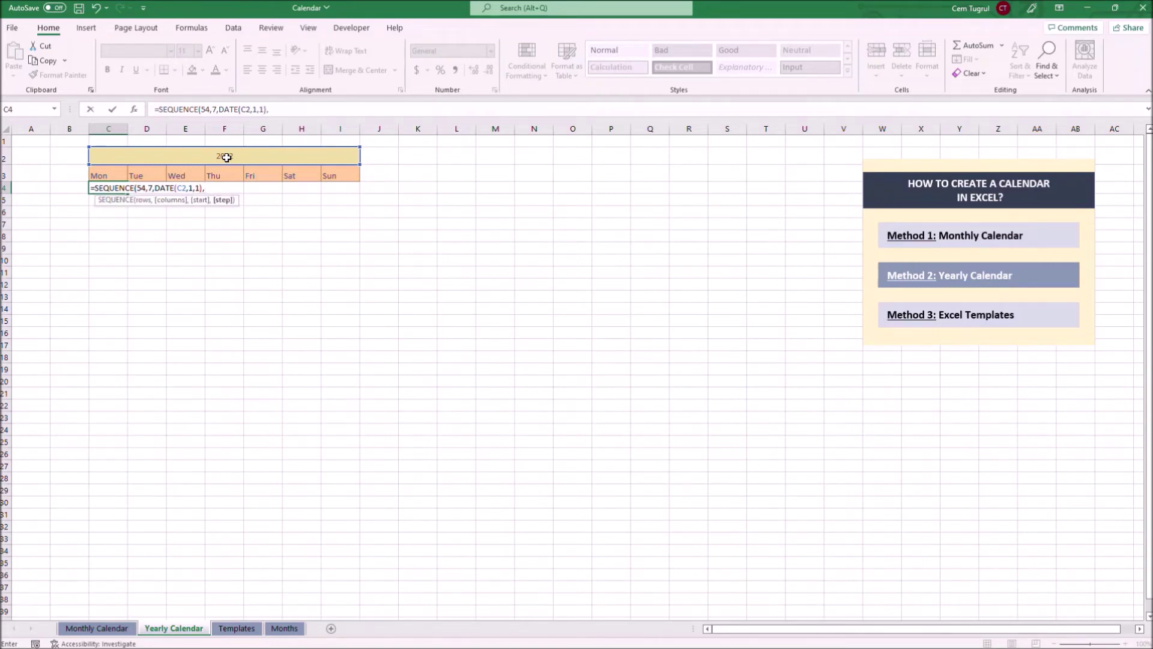
{"action": "type", "text": "1)"}
{"action": "key", "text": "Return"}
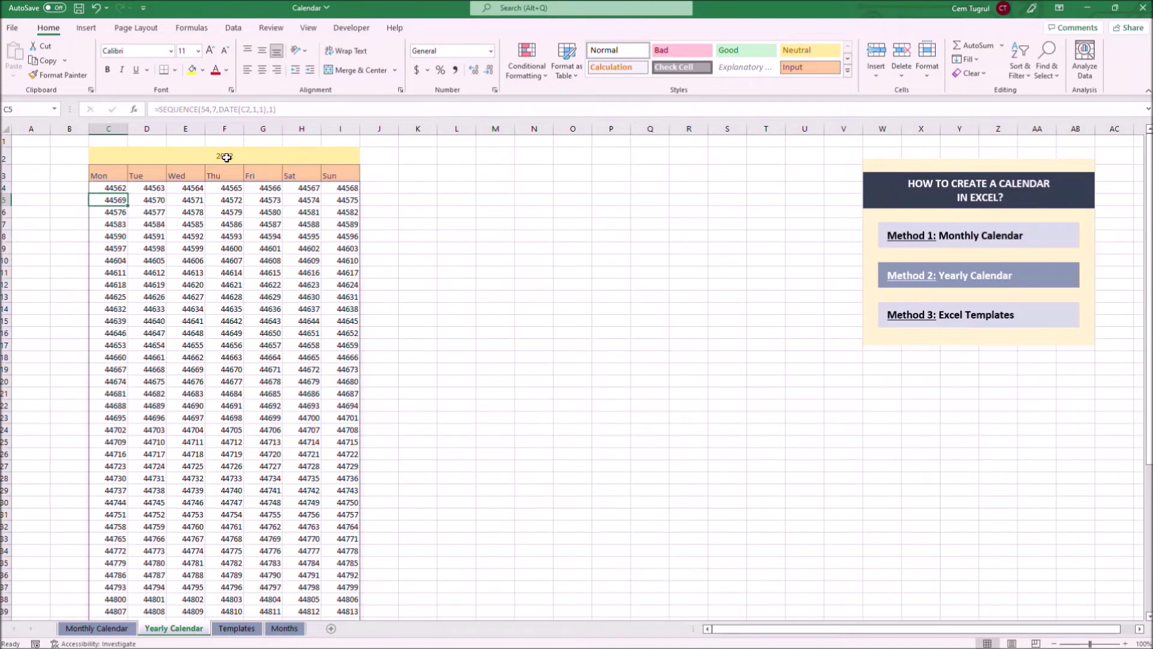
Format the whole spilled date range starting at C4 as Short Date.
{"action": "left_click", "coordinate": [123, 188]}
{"action": "key", "text": "ctrl+shift+End"}
{"action": "scroll", "coordinate": [124, 189], "scroll_direction": "up", "scroll_amount": 5}
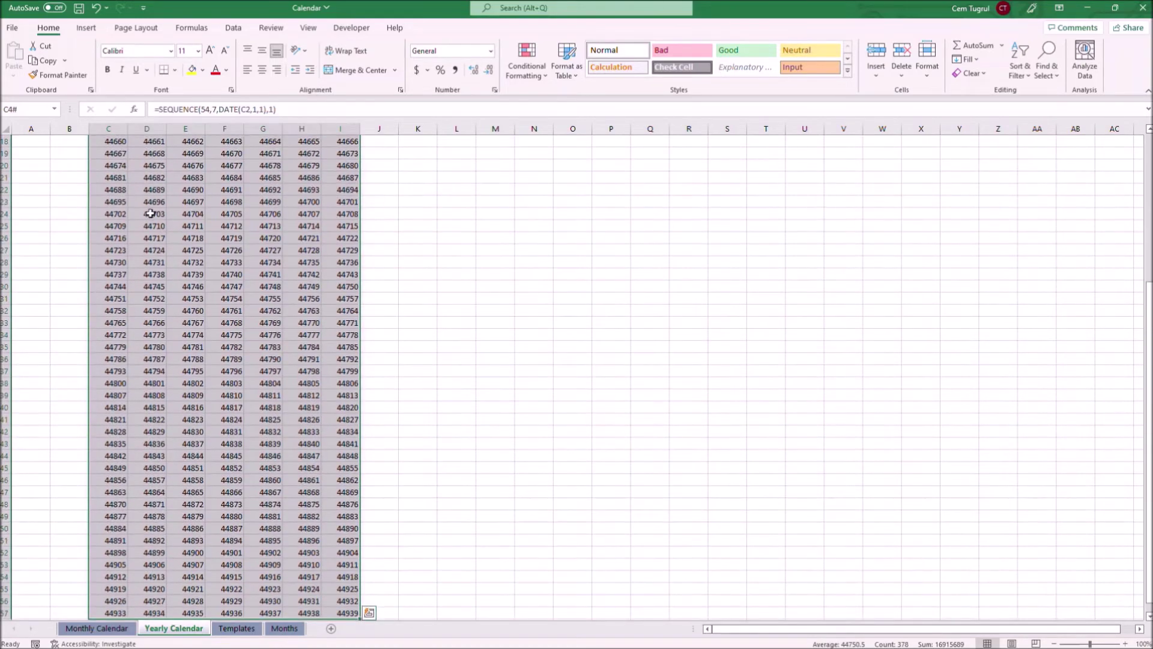
{"action": "left_click", "coordinate": [490, 51]}
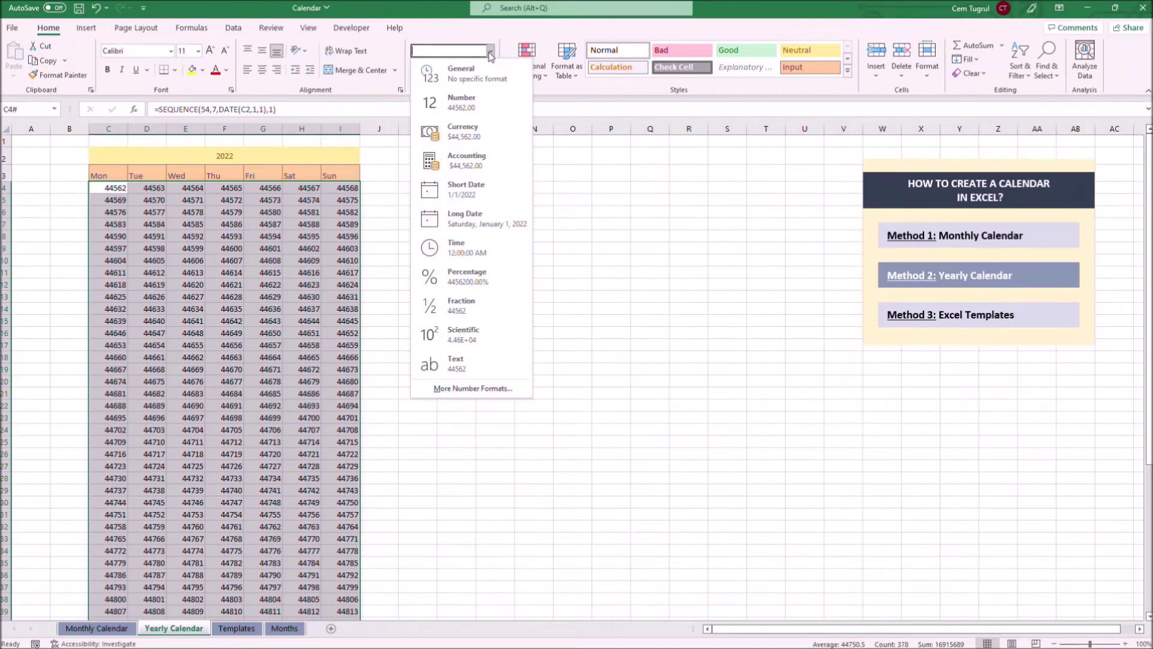
{"action": "left_click", "coordinate": [453, 190]}
{"action": "left_click", "coordinate": [33, 145]}
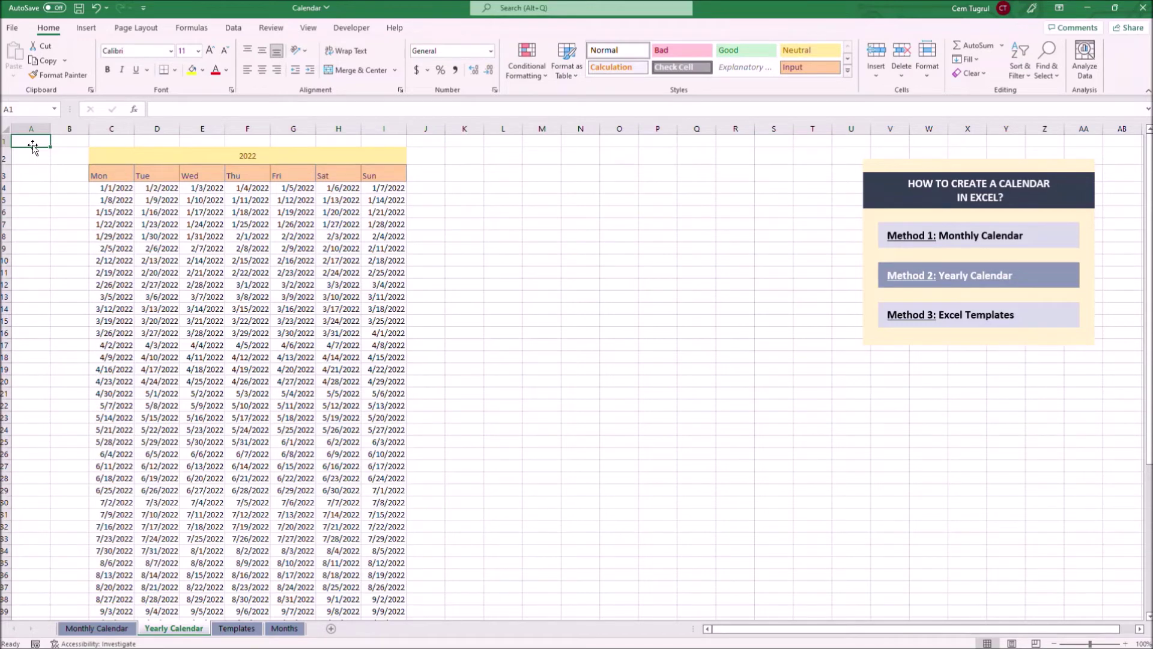
Check in the Windows taskbar calendar which weekday January 1, 2022 falls on, and return to the worksheet.
{"action": "key", "text": "super"}
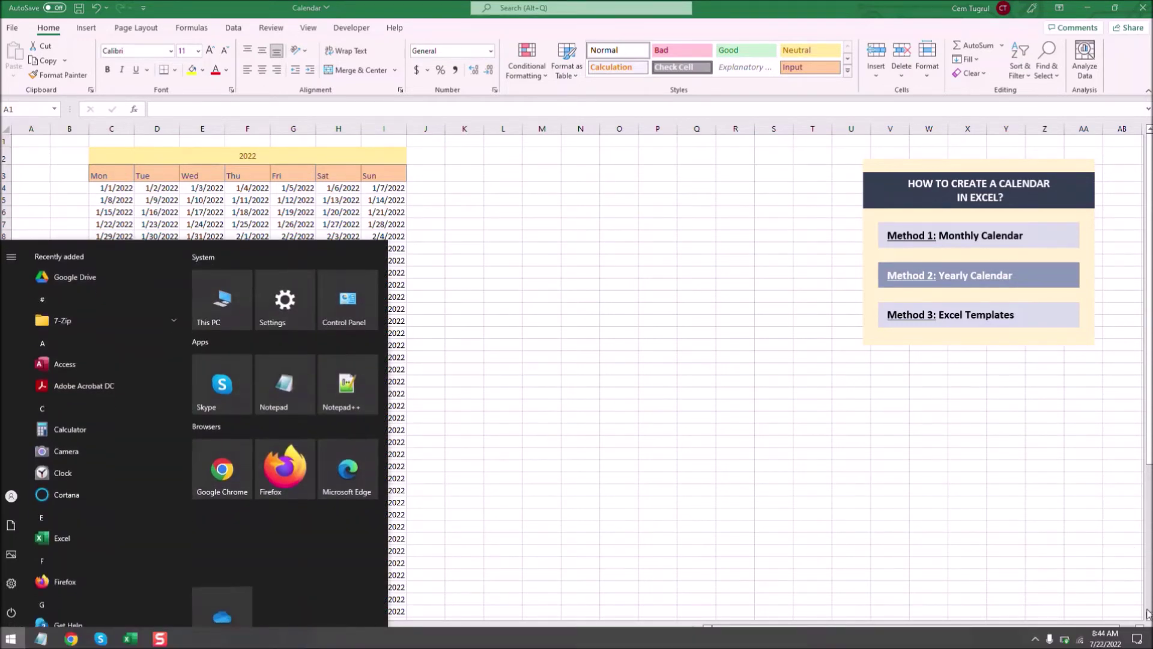
{"action": "left_click", "coordinate": [1103, 641]}
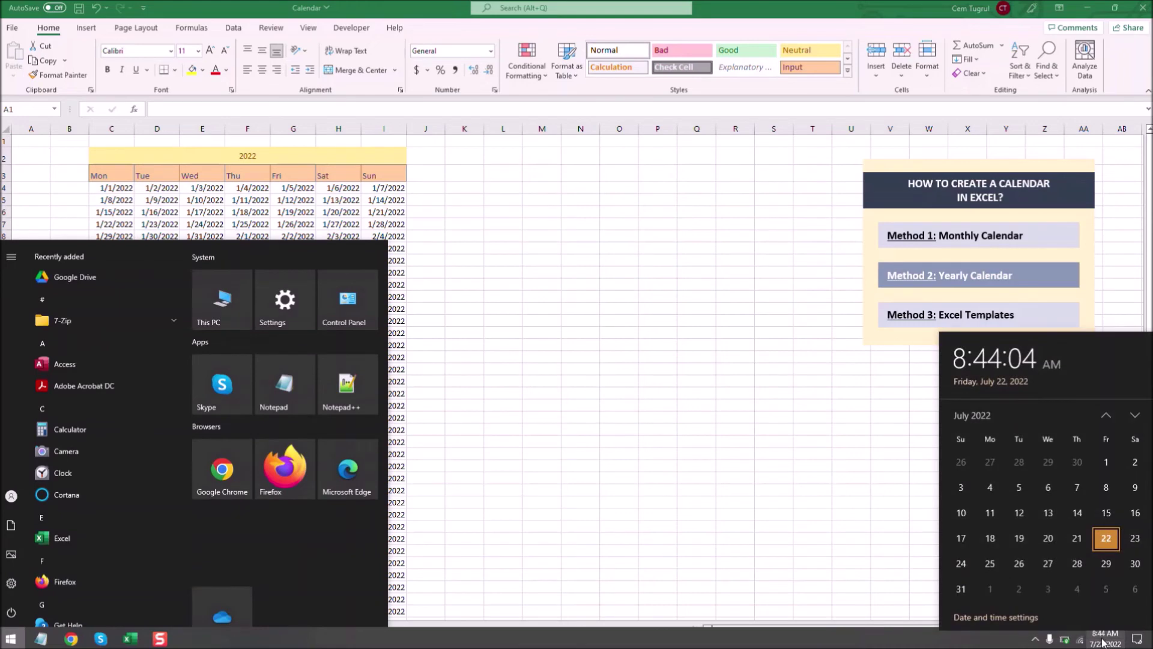
{"action": "left_click", "coordinate": [1105, 414]}
{"action": "left_click", "coordinate": [1105, 414]}
{"action": "left_click", "coordinate": [1105, 414]}
{"action": "left_click", "coordinate": [1105, 414]}
{"action": "left_click", "coordinate": [1105, 415]}
{"action": "left_click", "coordinate": [1105, 415]}
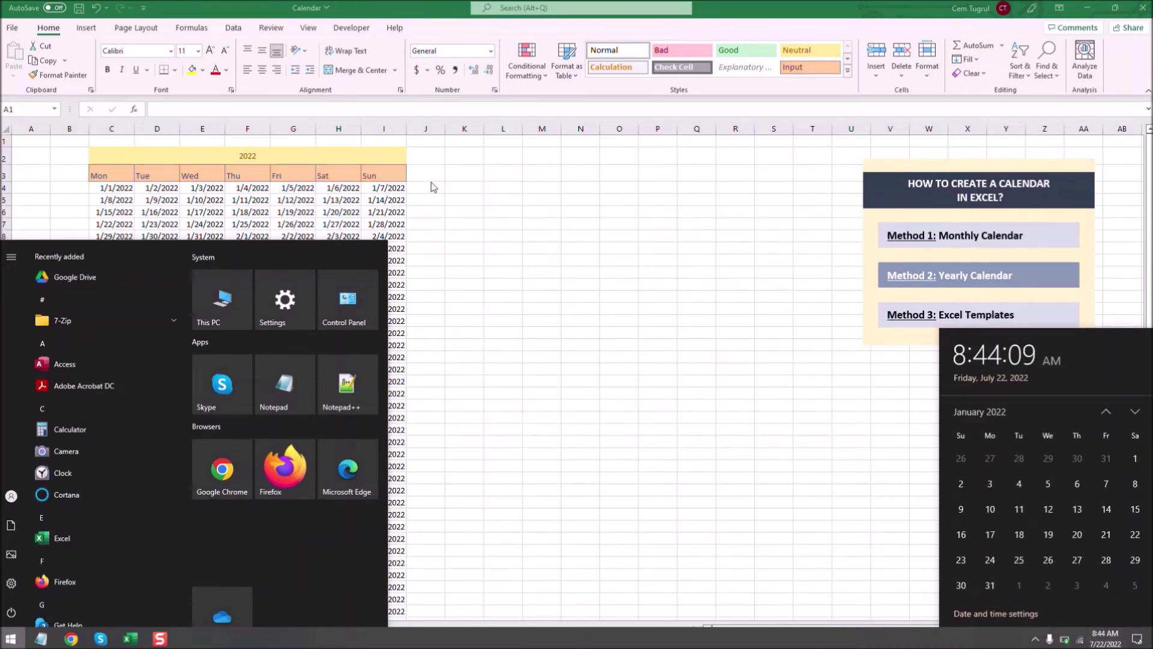
{"action": "left_click", "coordinate": [509, 187]}
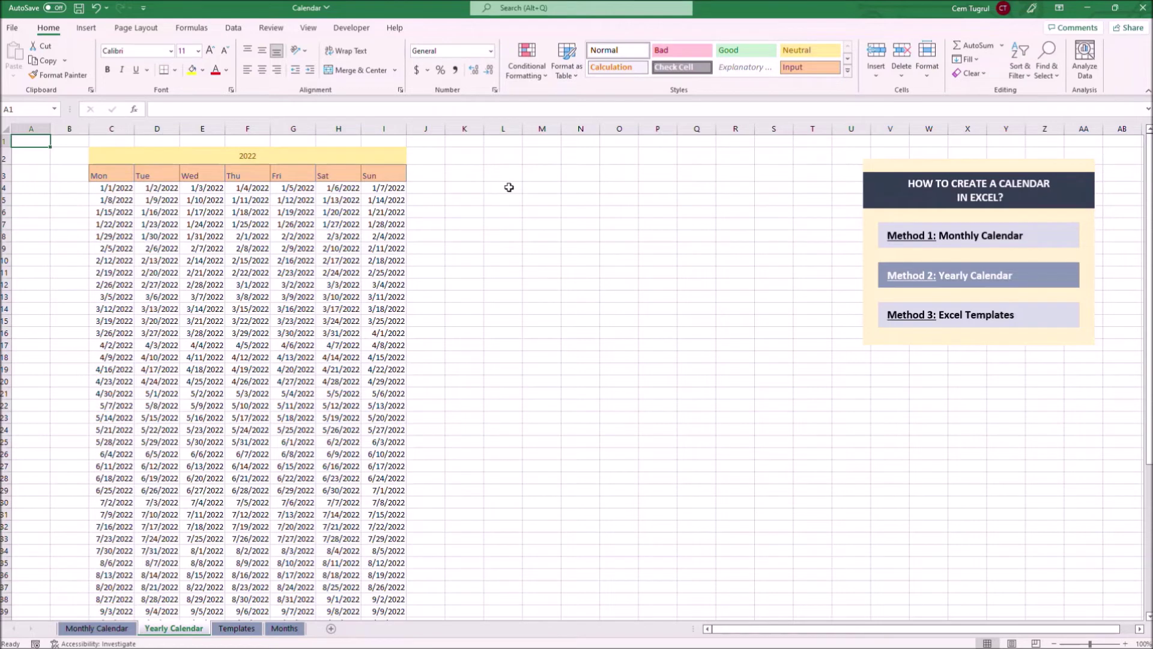
Open the formula in C4 for editing and remove the step argument and closing parenthesis after DATE(C2,1,1).
{"action": "left_click", "coordinate": [116, 187]}
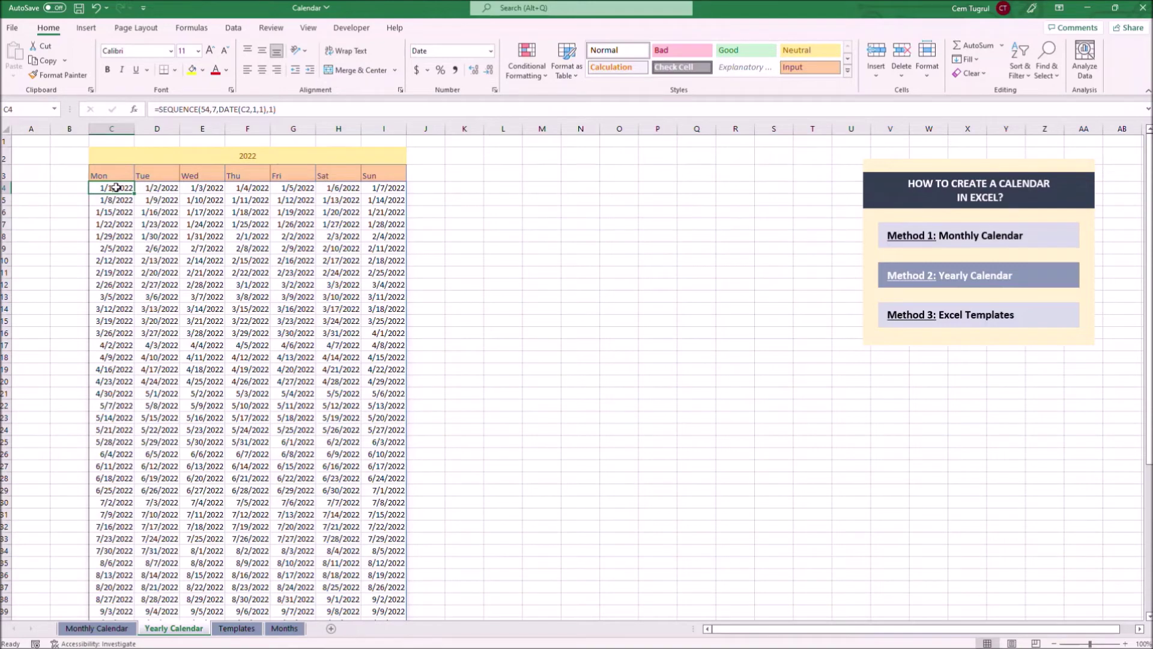
{"action": "double_click", "coordinate": [106, 188]}
{"action": "key", "text": "Escape"}
{"action": "key", "text": "Left"}
{"action": "double_click", "coordinate": [106, 188]}
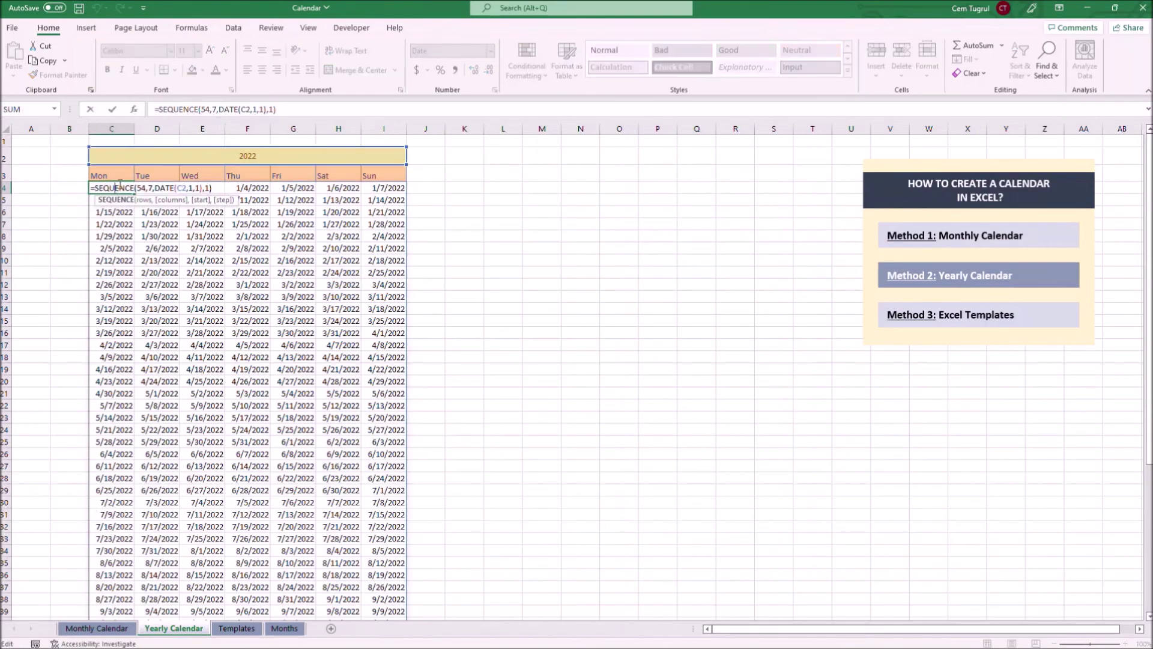
{"action": "left_click", "coordinate": [294, 108]}
{"action": "key", "text": "BackSpace"}
{"action": "key", "text": "BackSpace"}
{"action": "key", "text": "BackSpace"}
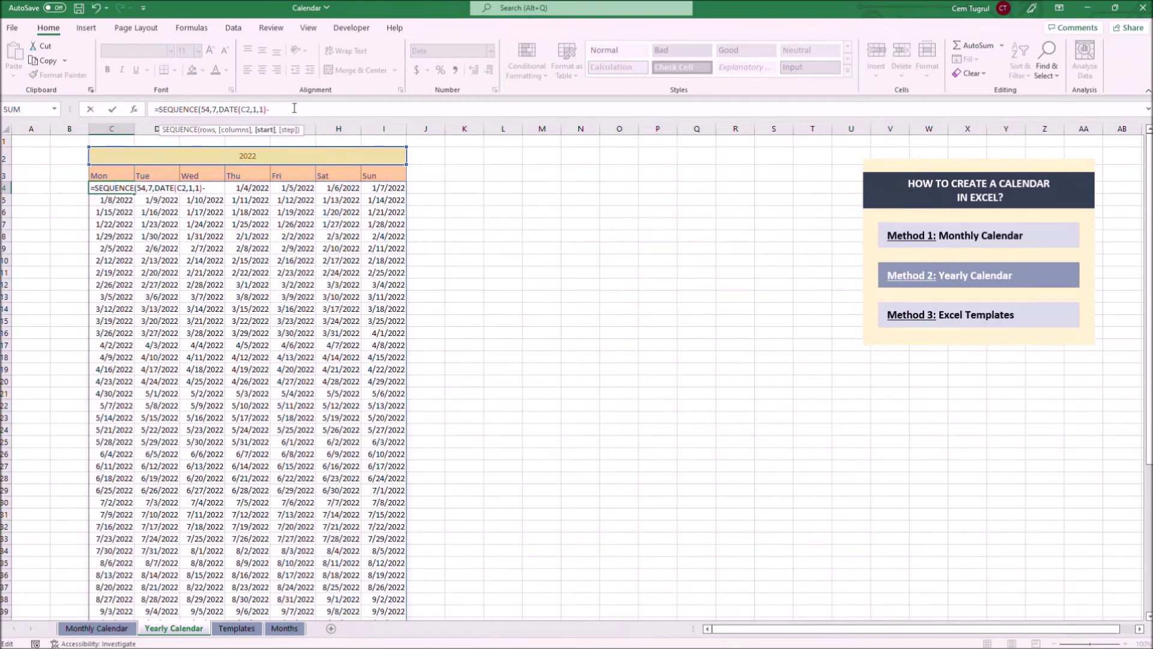
Extend the start argument of the SEQUENCE formula in C4 by subtracting WEEKDAY(DATE(C2,1,1, taking the year from the merged year cell.
{"action": "type", "text": "-w"}
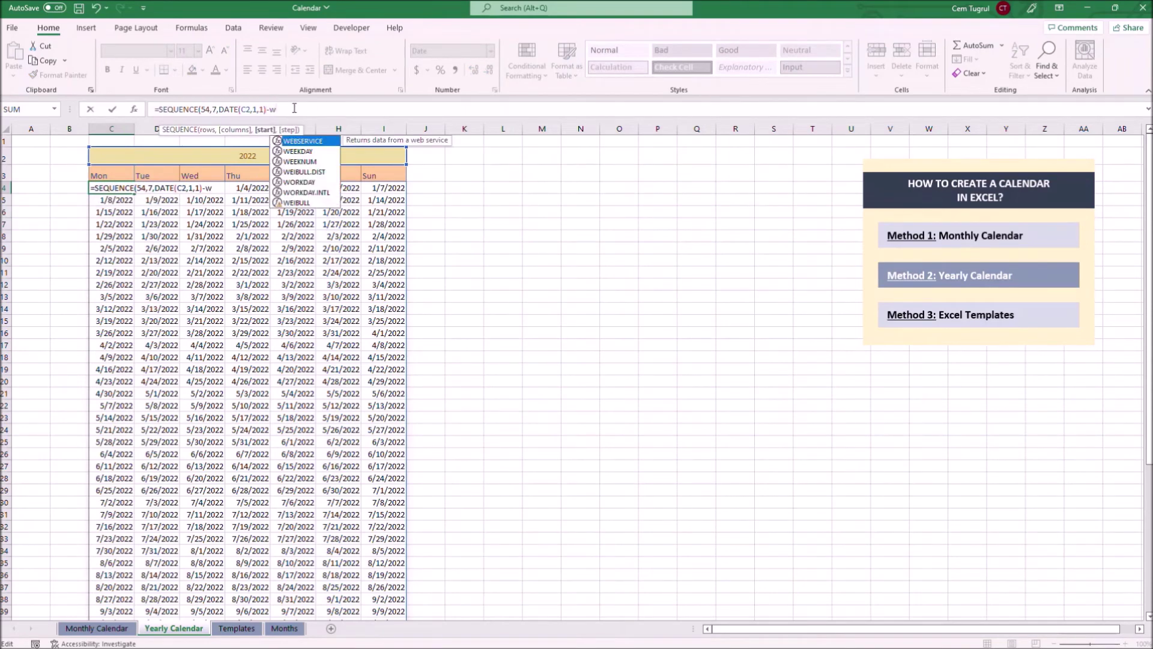
{"action": "type", "text": "eek"}
{"action": "key", "text": "Tab"}
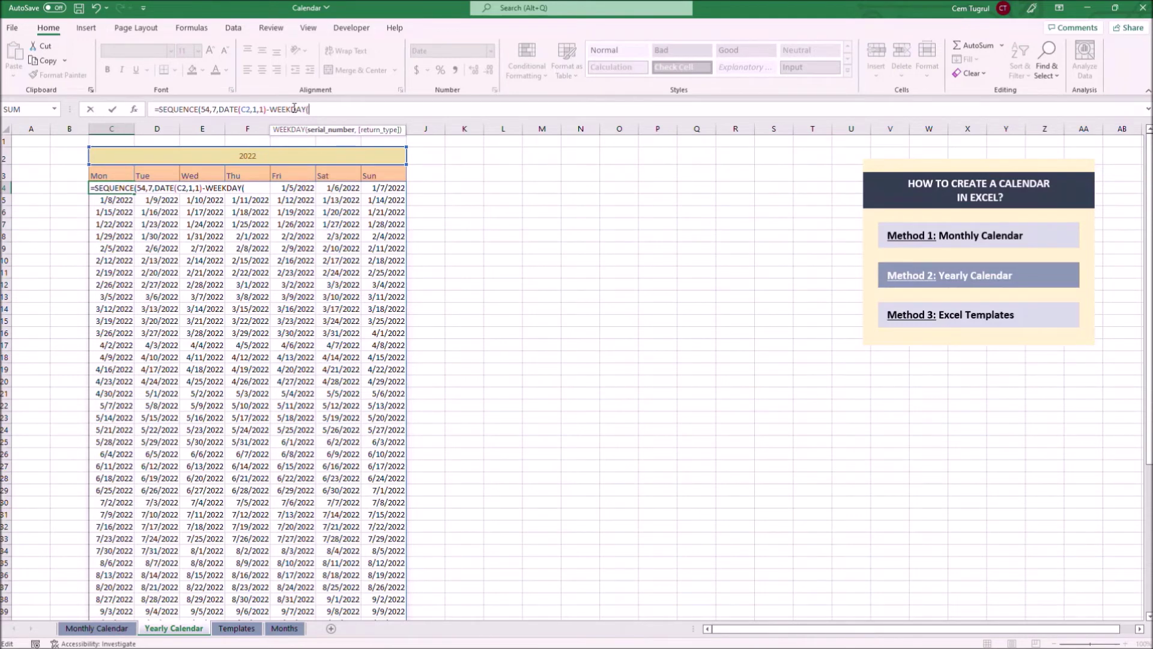
{"action": "type", "text": "date"}
{"action": "key", "text": "Tab"}
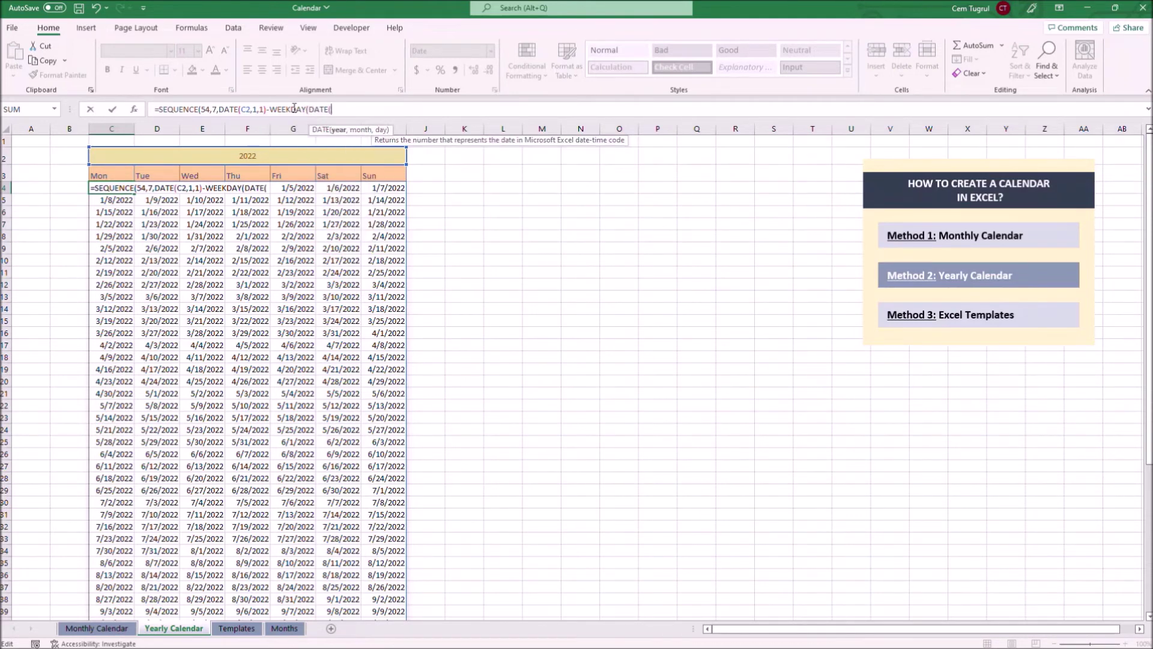
{"action": "left_click", "coordinate": [249, 159]}
{"action": "type", "text": ",1,1"}
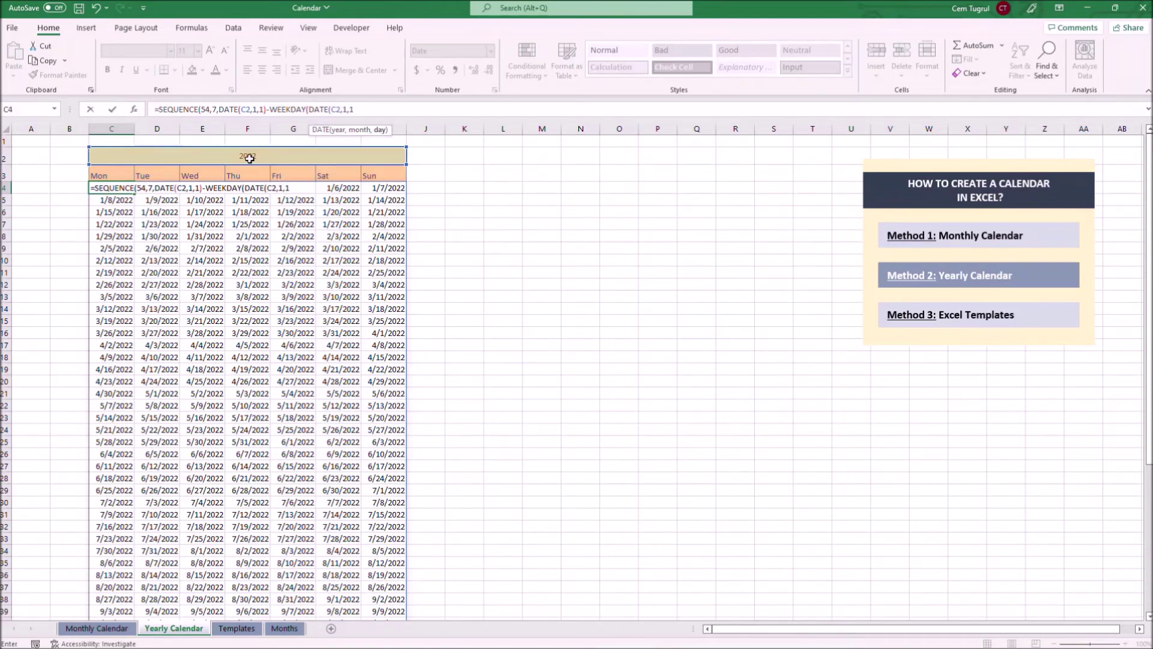
Finish the WEEKDAY part with return type 3 (Monday 0 through Sunday 6), commit the formula, and check the January 1 cell.
{"action": "type", "text": "),"}
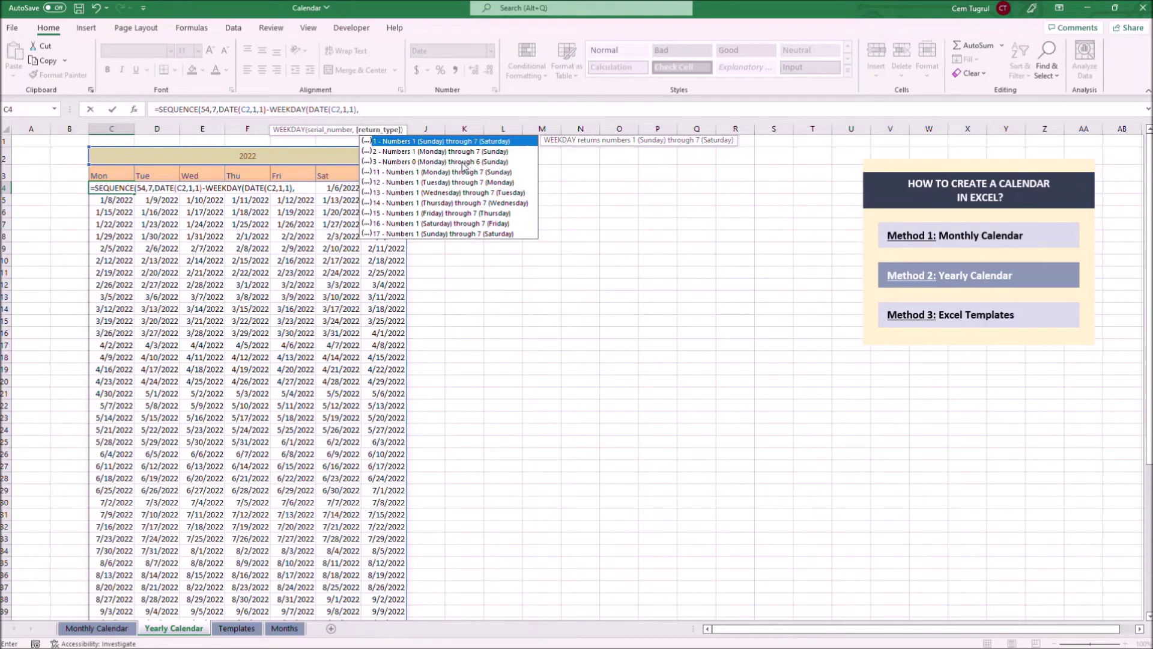
{"action": "left_click", "coordinate": [463, 161]}
{"action": "double_click", "coordinate": [462, 161]}
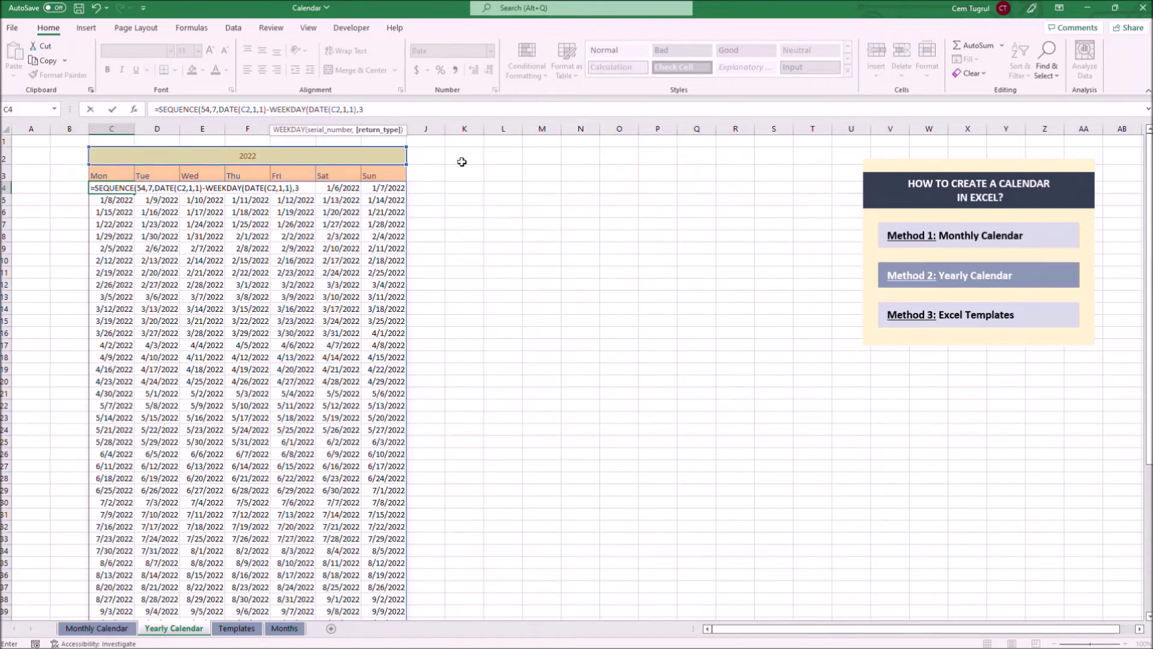
{"action": "key", "text": "Return"}
{"action": "key", "text": "Return"}
{"action": "left_click", "coordinate": [34, 143]}
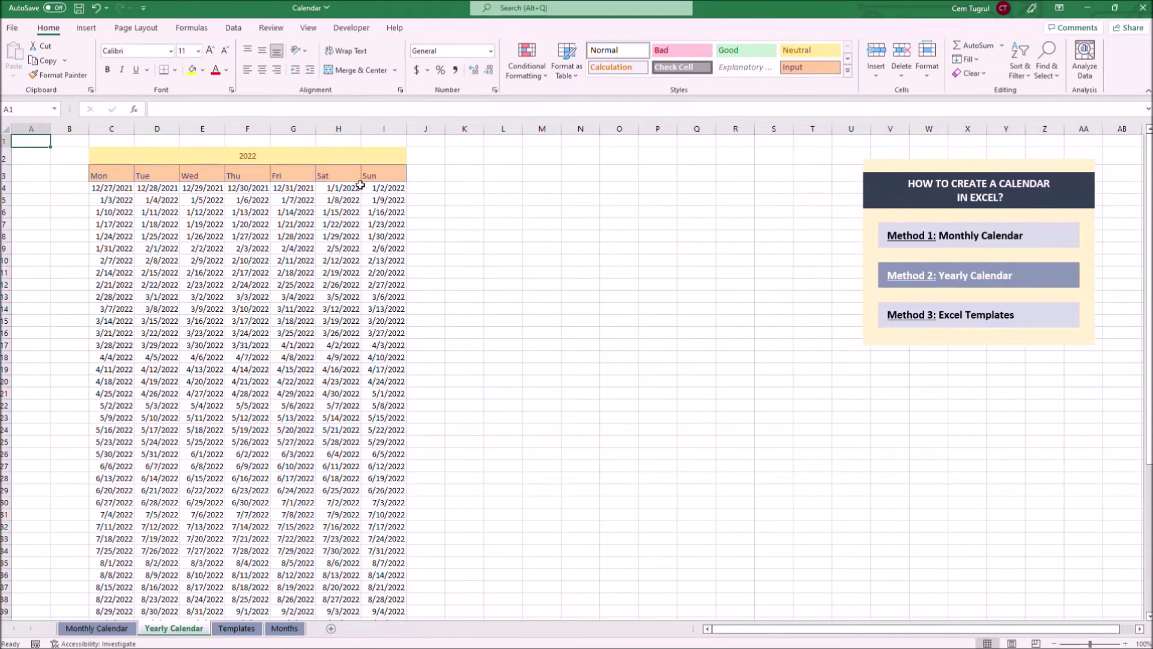
{"action": "left_click", "coordinate": [339, 188]}
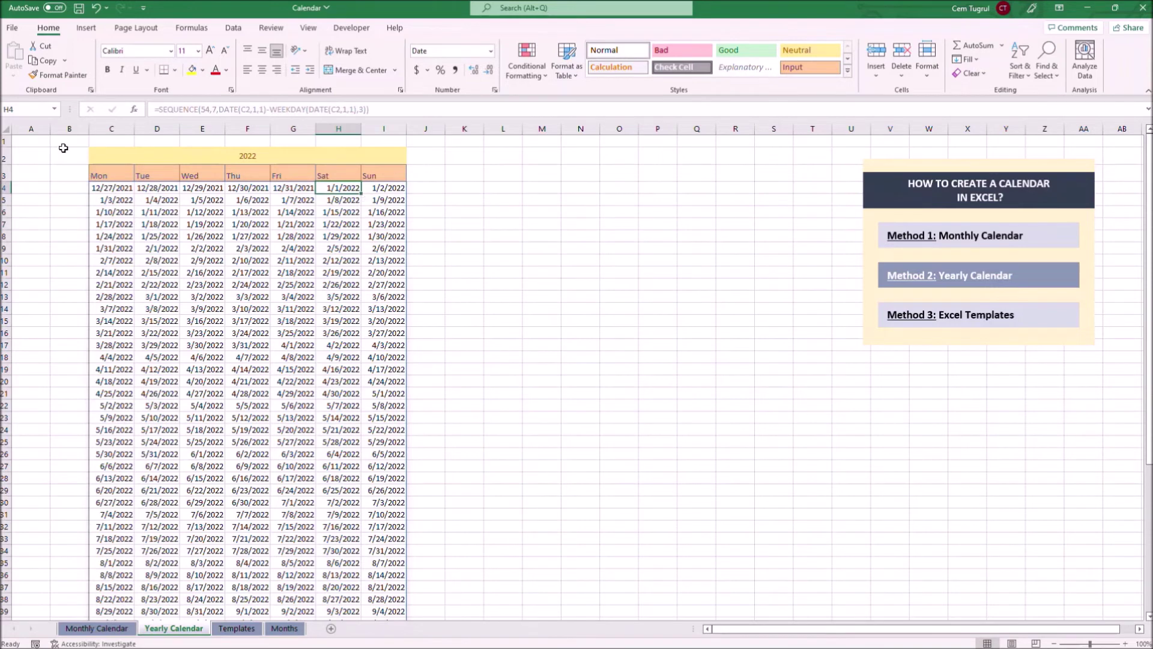
{"action": "left_click", "coordinate": [43, 147]}
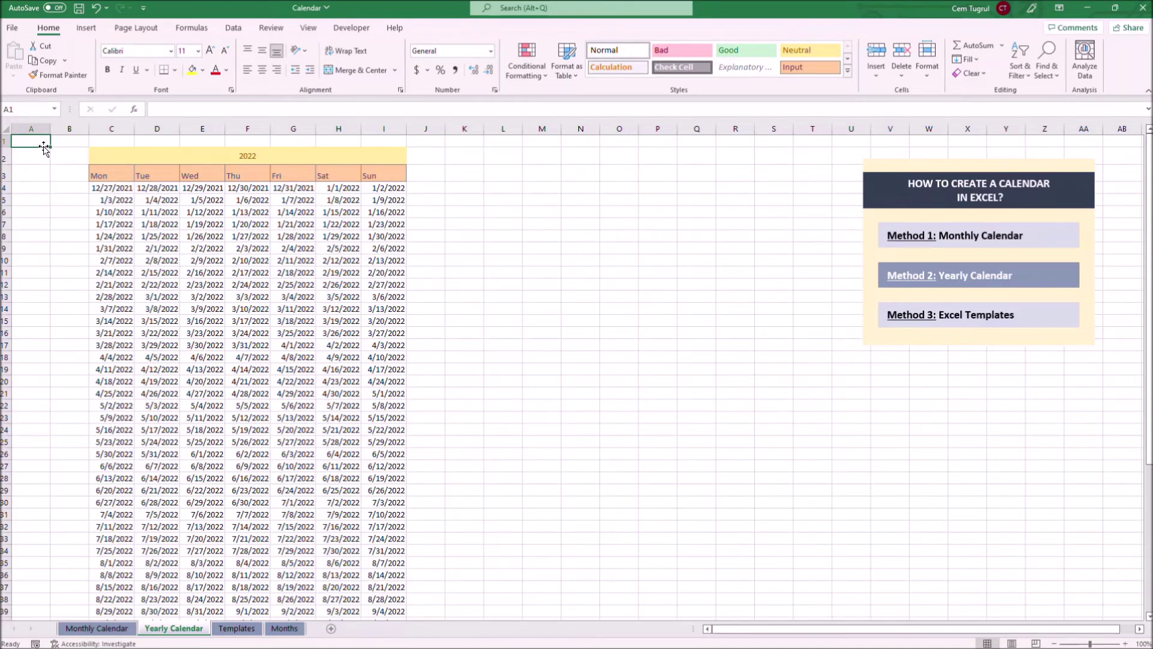
Select the whole date range starting at C4 and start a new conditional formatting rule that uses a formula.
{"action": "left_click", "coordinate": [116, 188]}
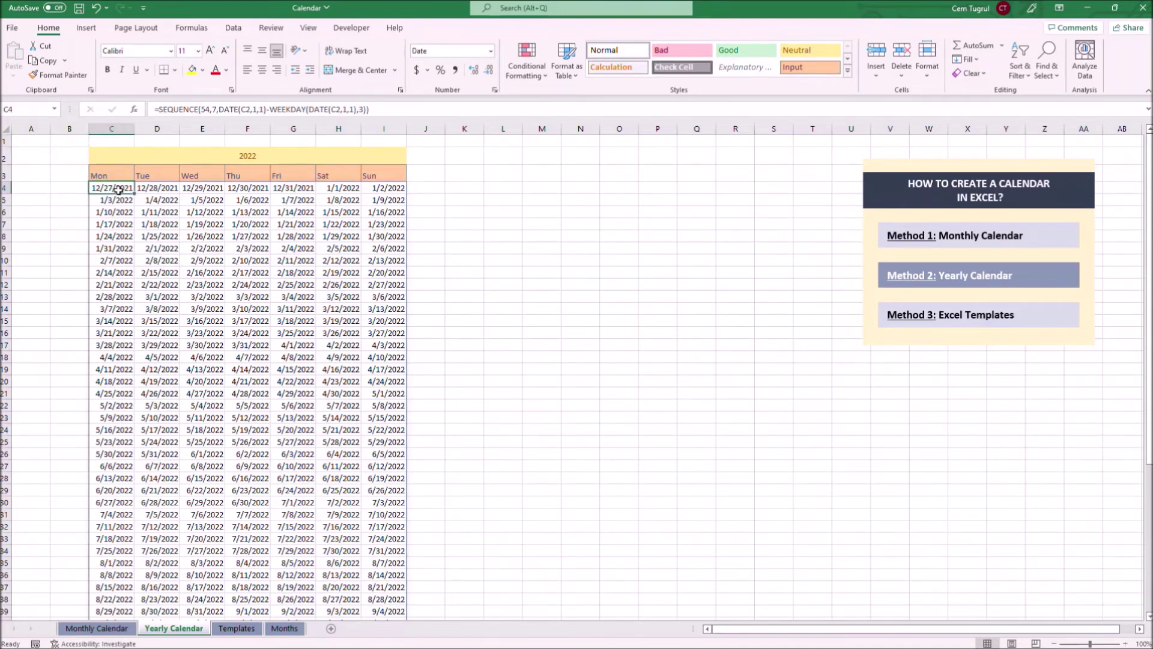
{"action": "scroll", "coordinate": [119, 191], "scroll_direction": "down", "scroll_amount": 6}
{"action": "scroll", "coordinate": [137, 256], "scroll_direction": "up", "scroll_amount": 6}
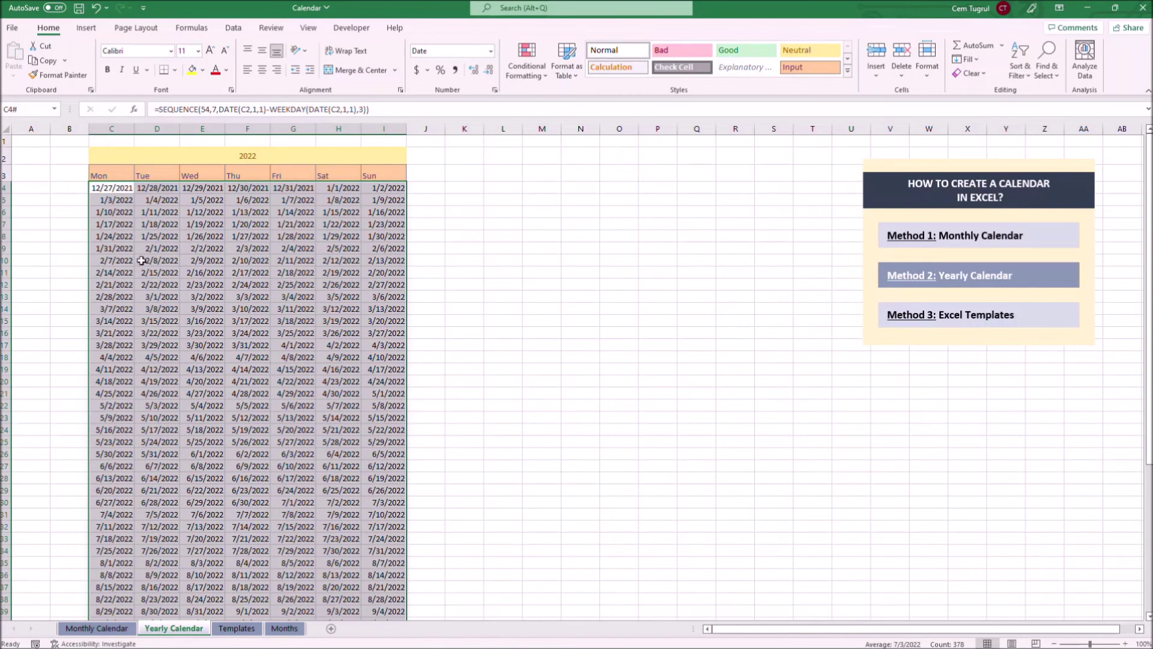
{"action": "left_click", "coordinate": [538, 77]}
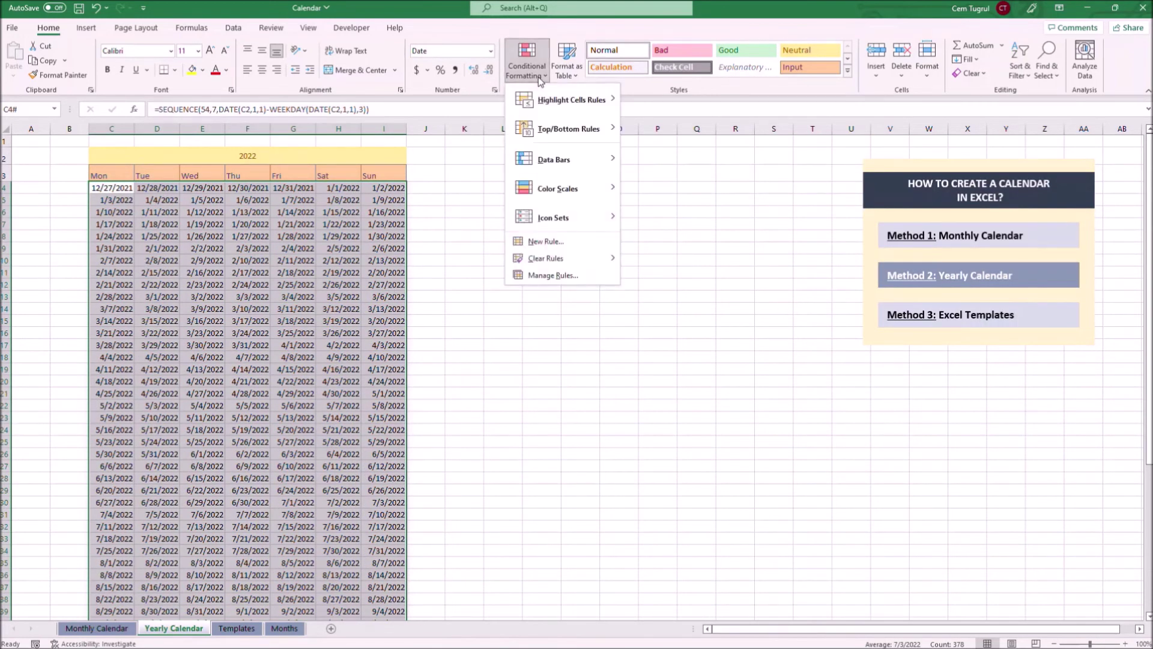
{"action": "left_click", "coordinate": [552, 241]}
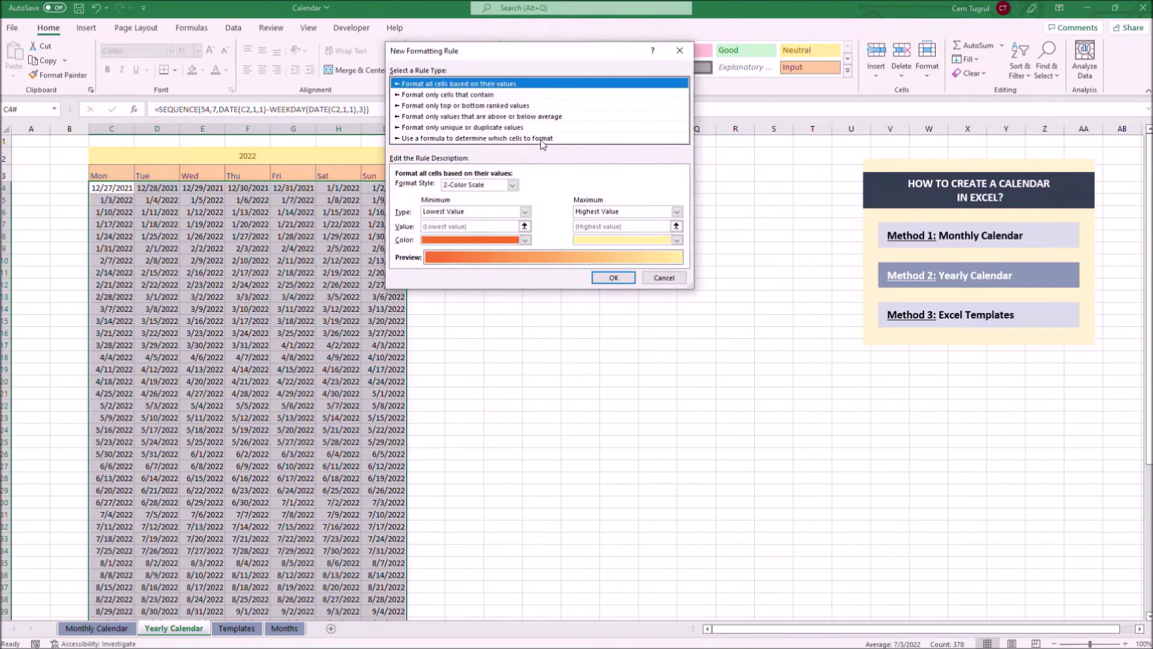
{"action": "left_click", "coordinate": [542, 139]}
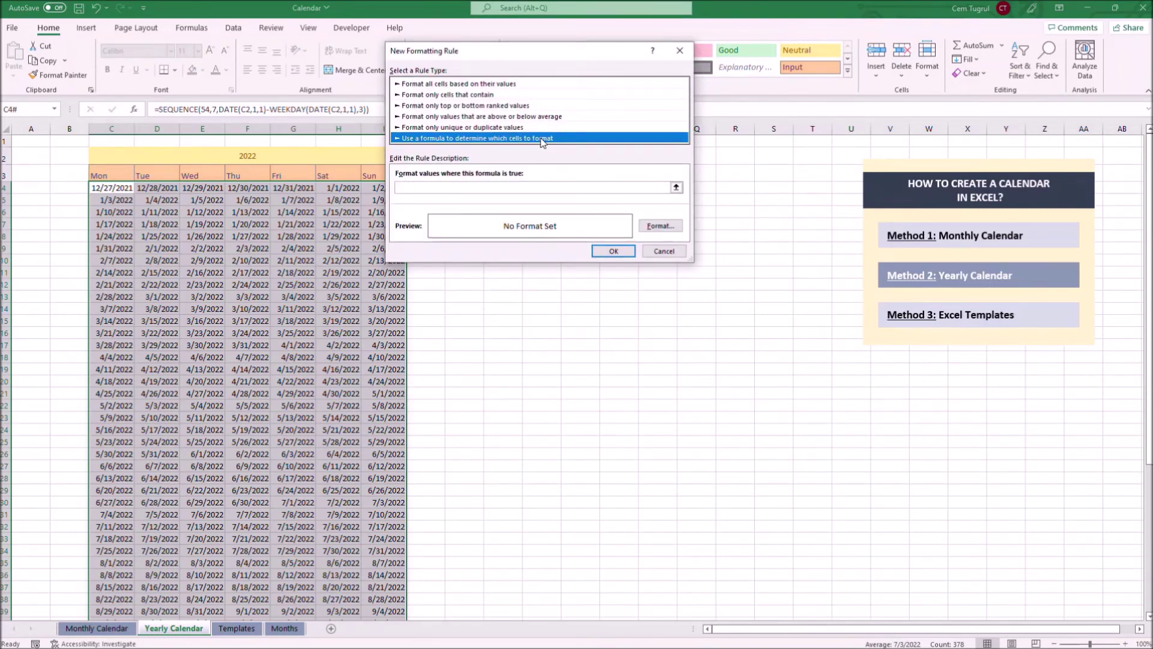
Enter =$C$2<>YEAR(C4) as the rule's formula, keeping the C4 reference relative.
{"action": "left_click", "coordinate": [543, 188]}
{"action": "type", "text": "="}
{"action": "left_click", "coordinate": [270, 156]}
{"action": "type", "text": "<>year"}
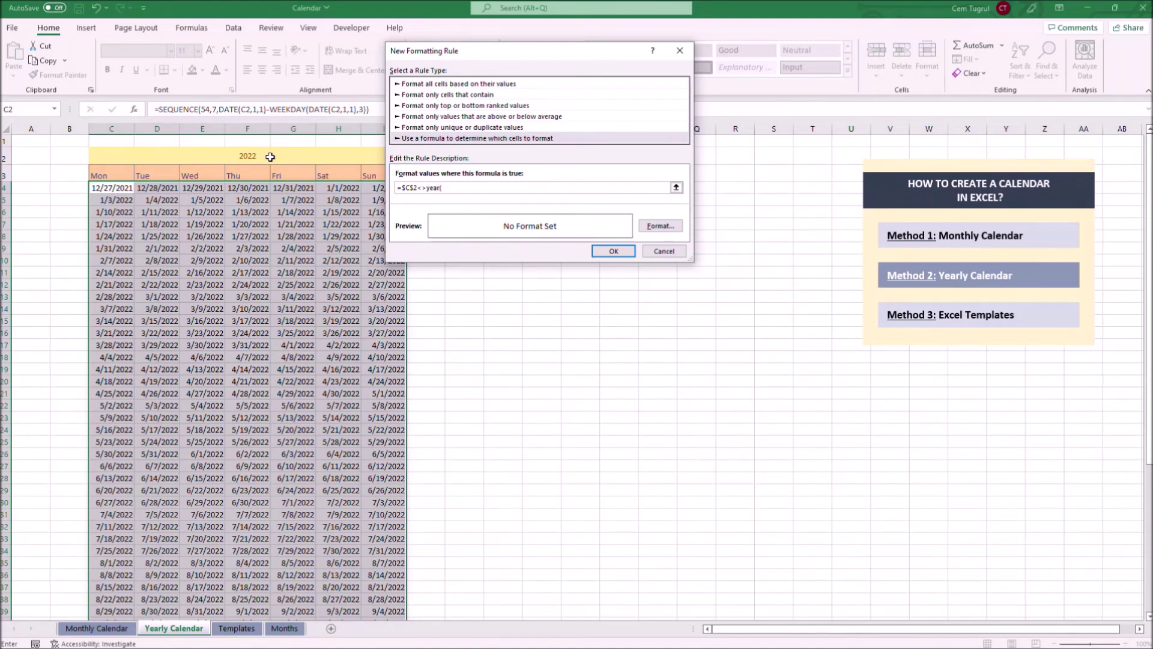
{"action": "type", "text": "("}
{"action": "left_click", "coordinate": [112, 188]}
{"action": "key", "text": "F4"}
{"action": "key", "text": "F4"}
{"action": "key", "text": "F4"}
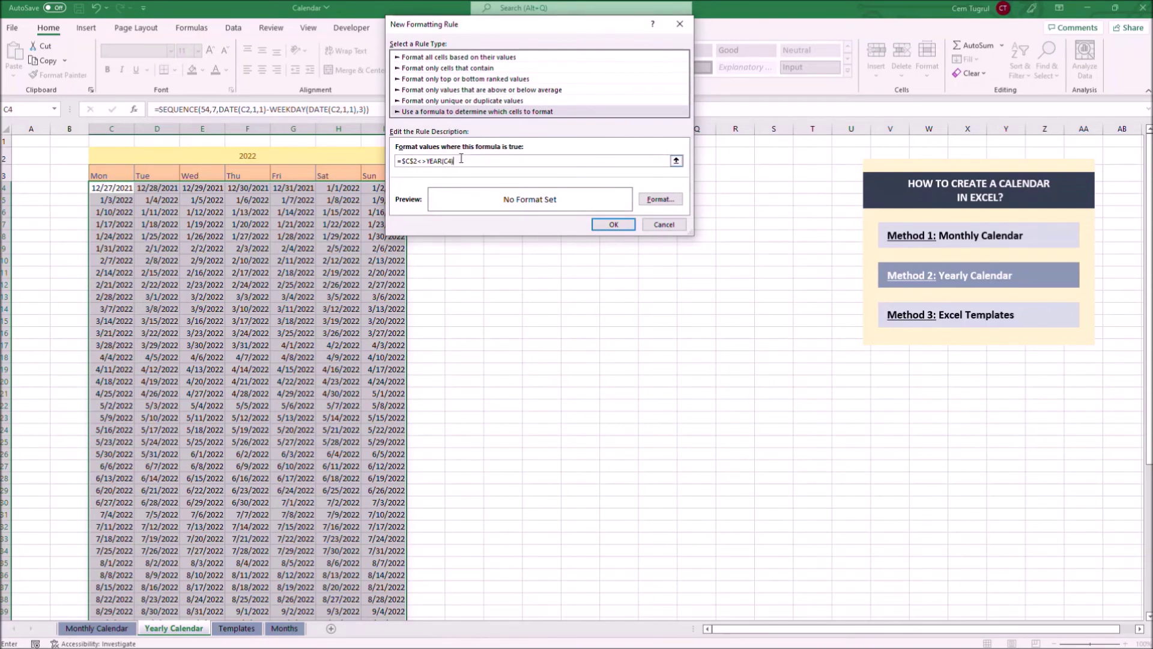
{"action": "type", "text": ")"}
Give the rule a white font color, apply it, and check the first and last rows of the calendar.
{"action": "left_click", "coordinate": [660, 199]}
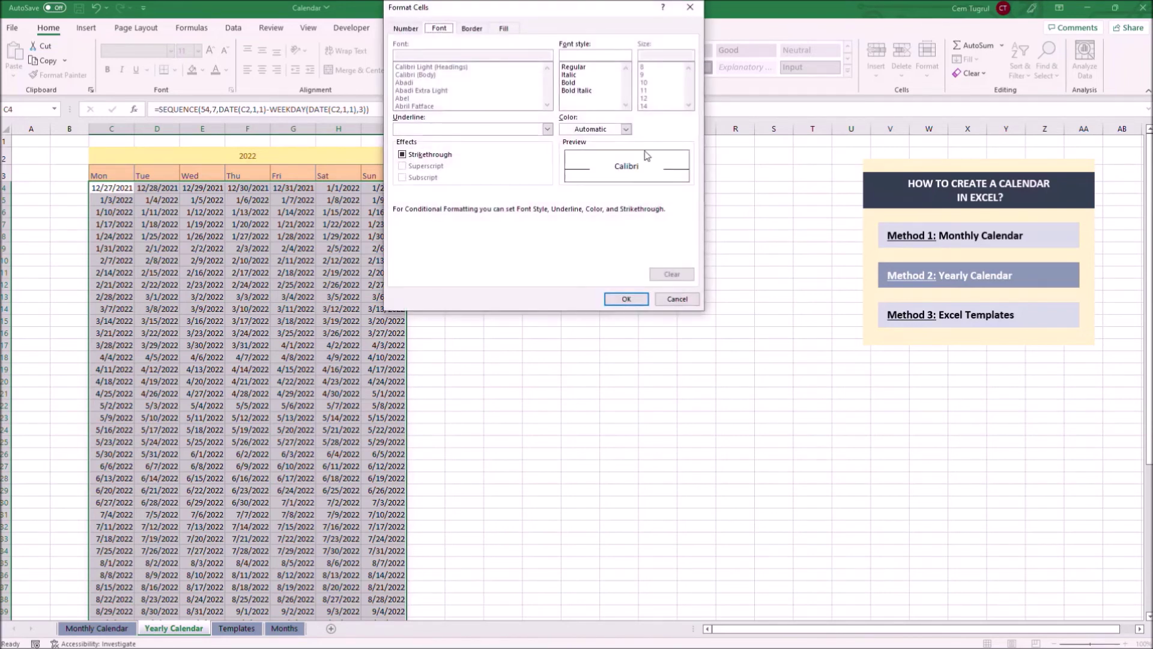
{"action": "left_click", "coordinate": [625, 129]}
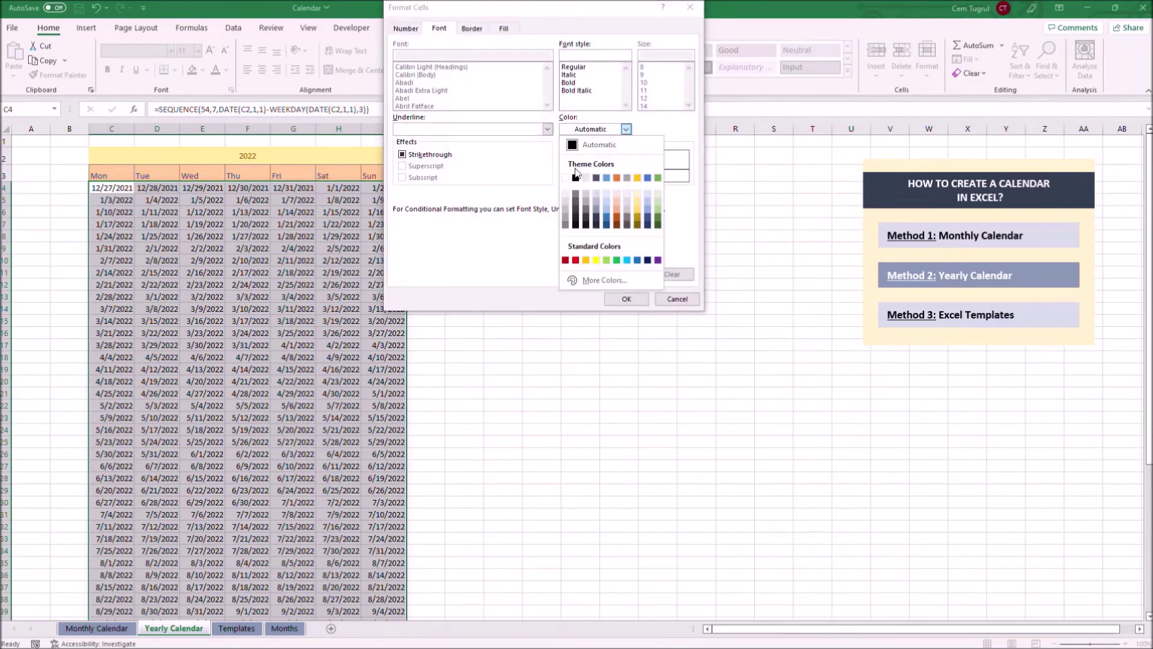
{"action": "left_click", "coordinate": [565, 177]}
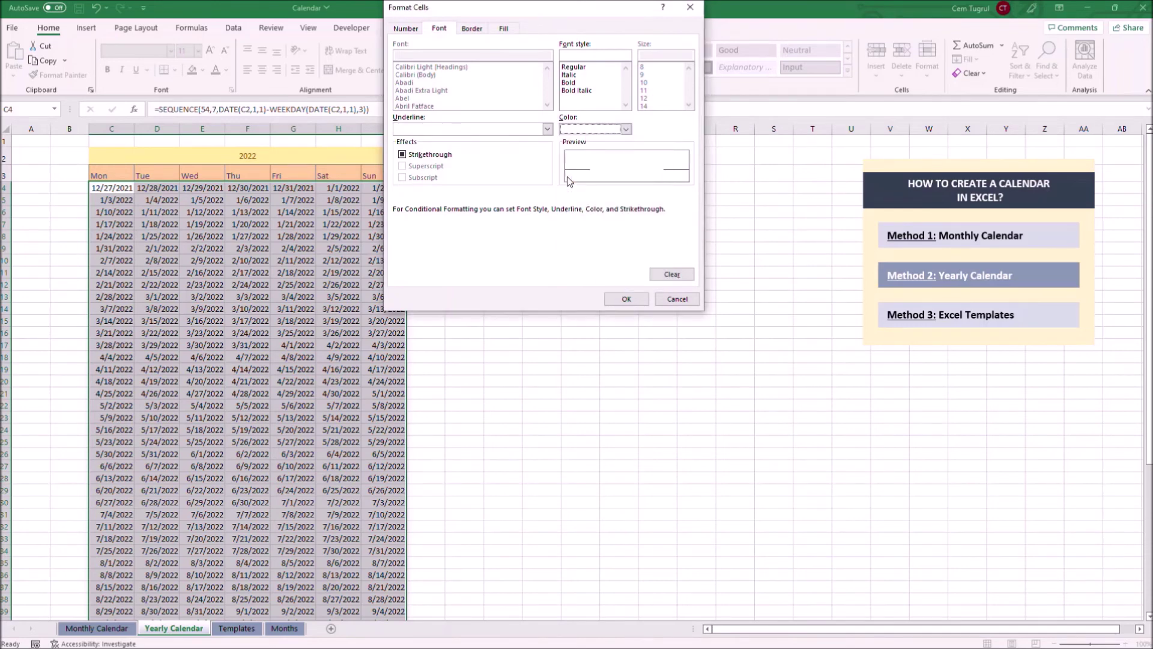
{"action": "left_click", "coordinate": [624, 299]}
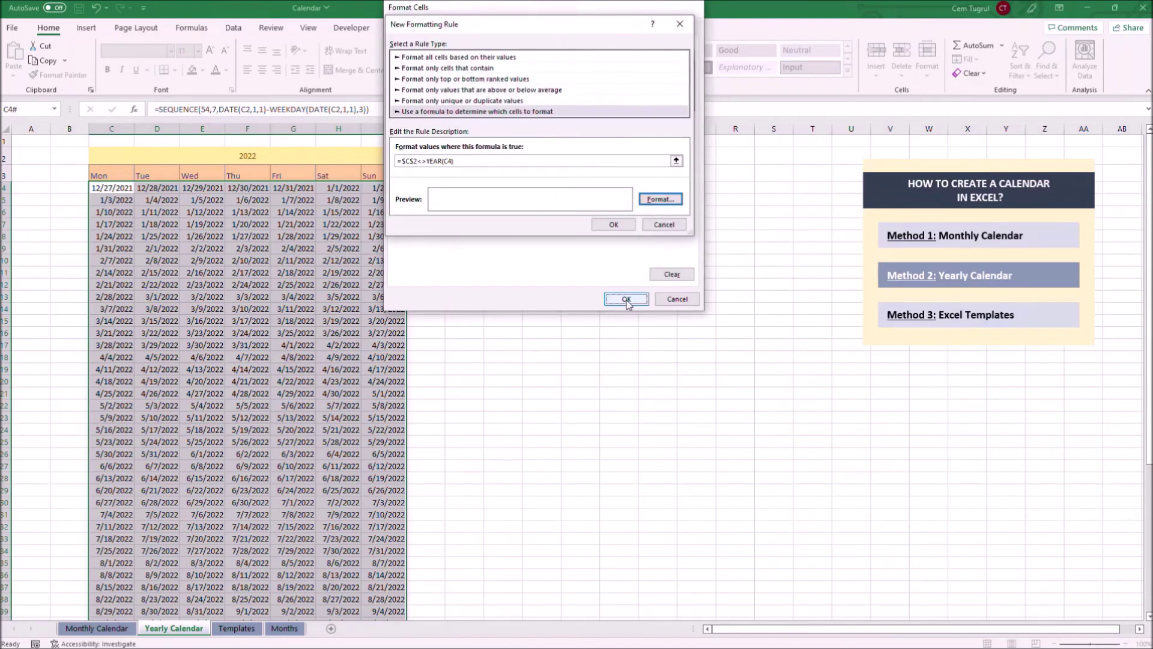
{"action": "left_click", "coordinate": [614, 224]}
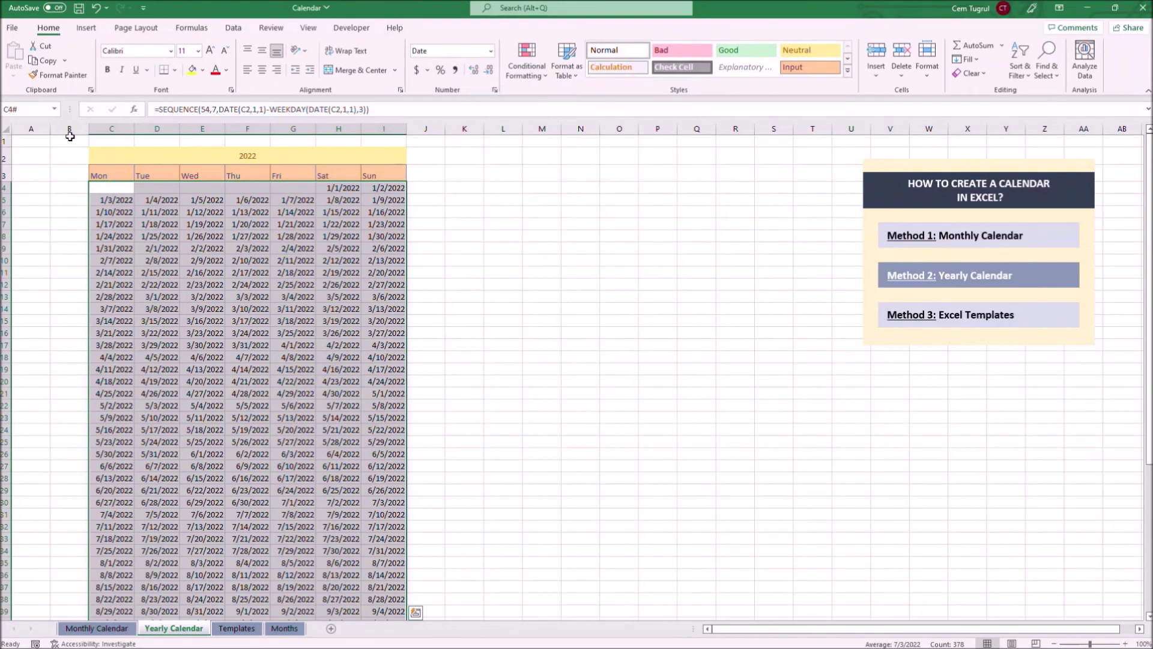
{"action": "left_click", "coordinate": [42, 146]}
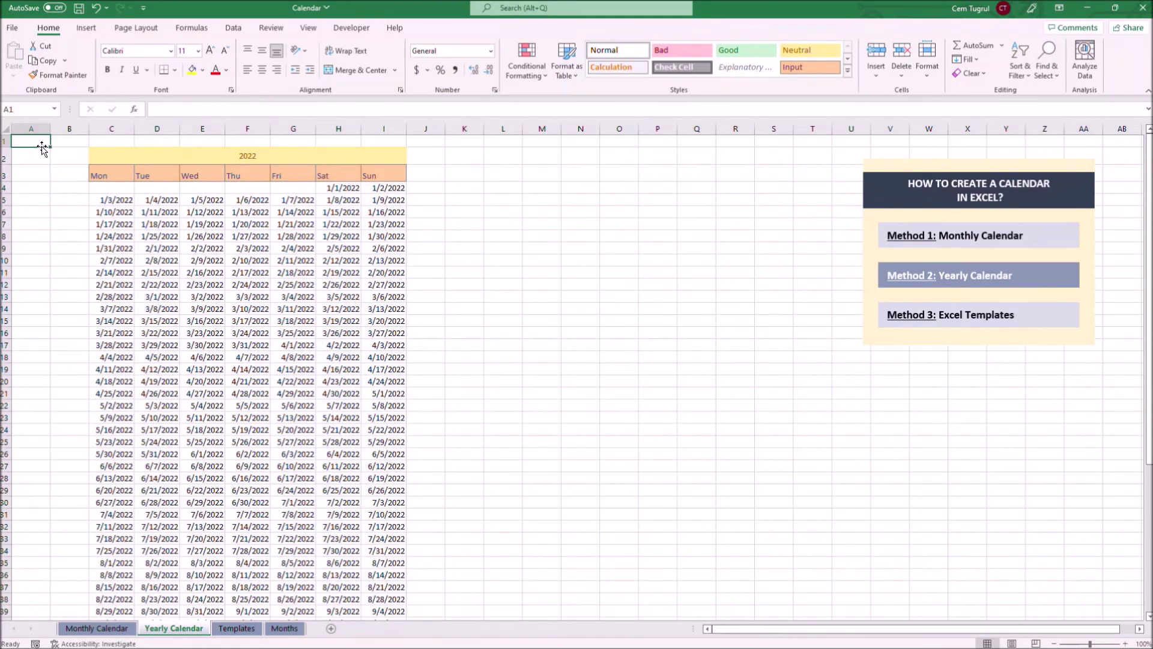
{"action": "scroll", "coordinate": [116, 288], "scroll_direction": "down", "scroll_amount": 15}
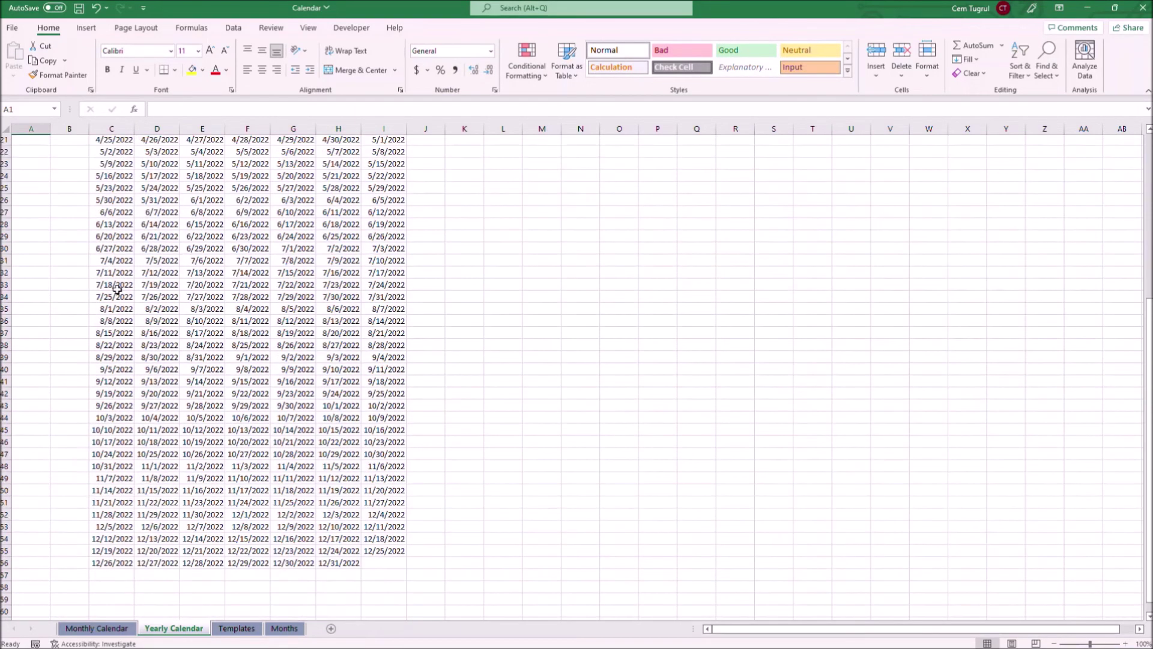
{"action": "scroll", "coordinate": [375, 367], "scroll_direction": "up", "scroll_amount": 15}
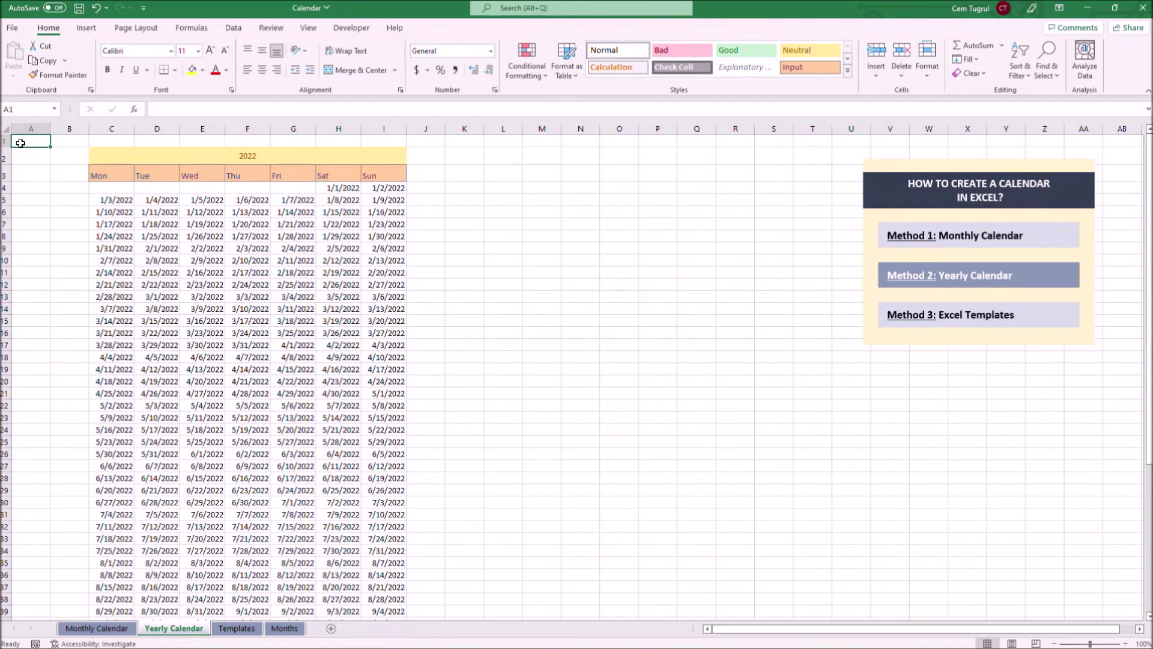
Reselect the whole date range from C4 and start another formula-based conditional formatting rule.
{"action": "left_click", "coordinate": [118, 186]}
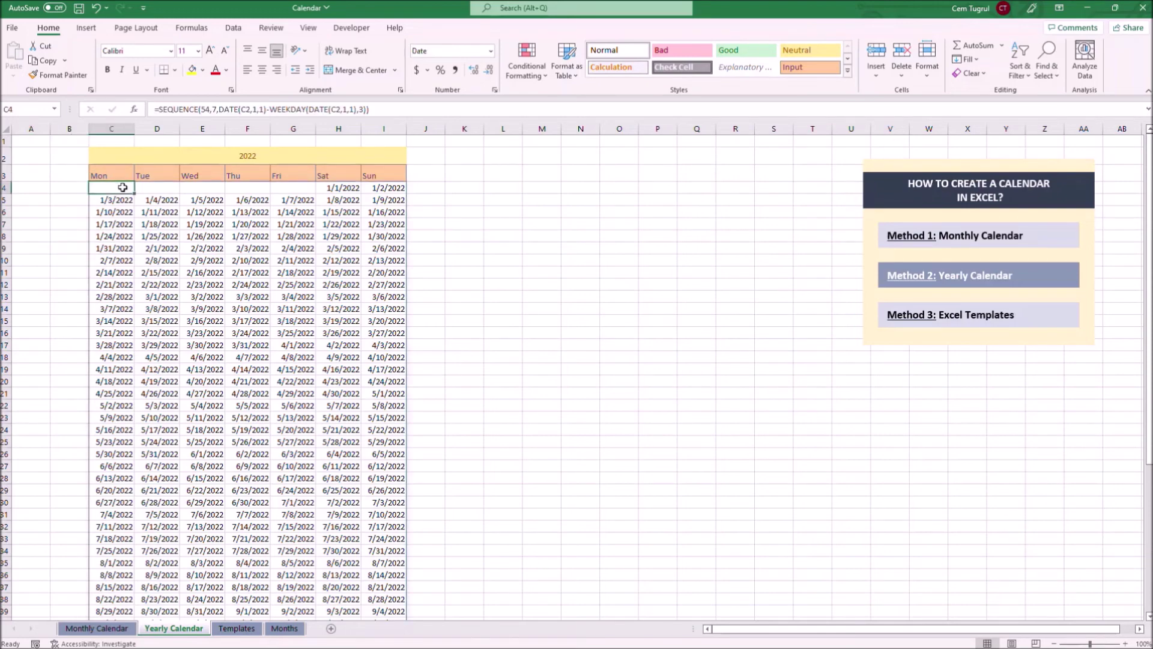
{"action": "key", "text": "ctrl+shift+Down"}
{"action": "key", "text": "ctrl+shift+Right"}
{"action": "scroll", "coordinate": [198, 258], "scroll_direction": "up", "scroll_amount": 6}
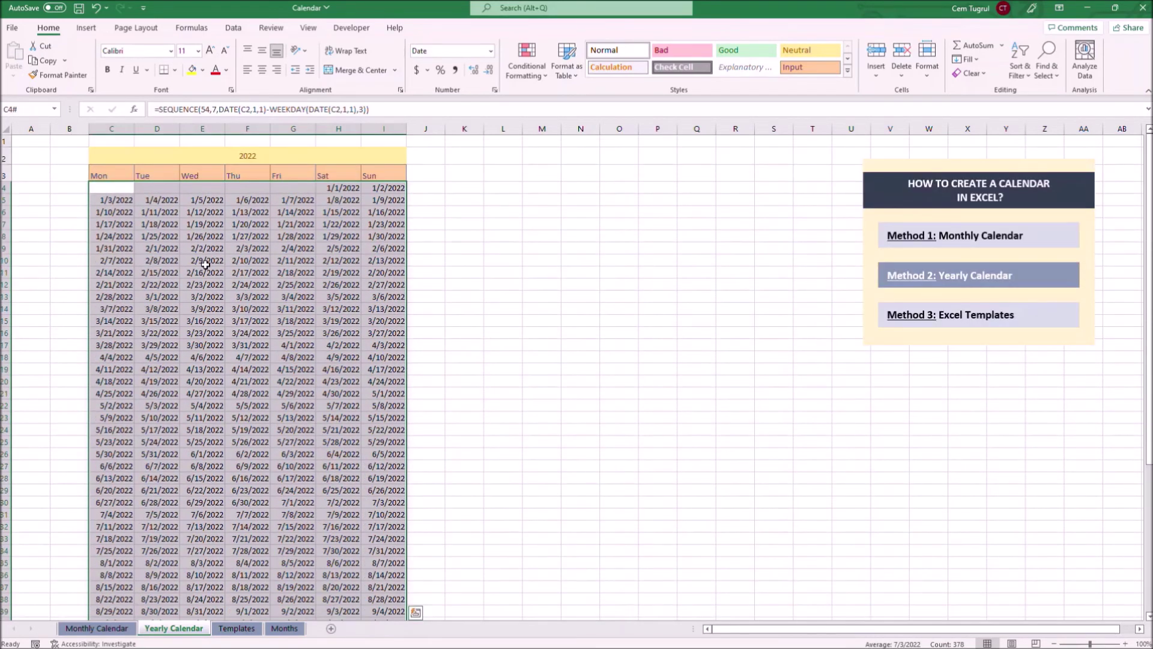
{"action": "left_click", "coordinate": [539, 81]}
{"action": "left_click", "coordinate": [564, 236]}
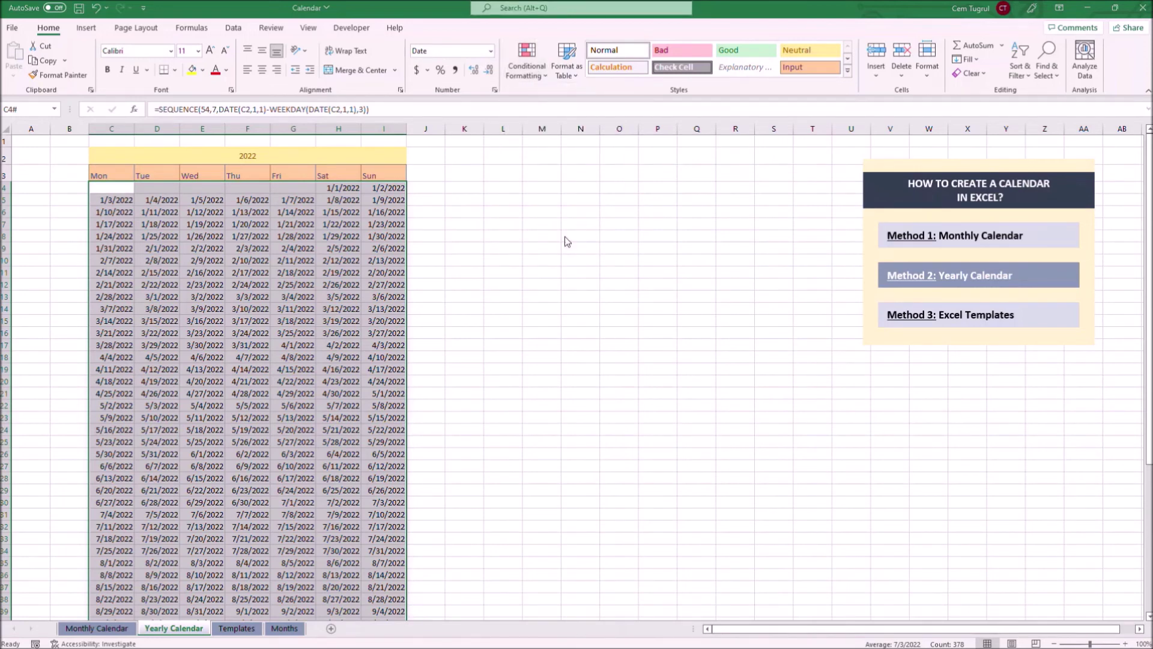
{"action": "left_click", "coordinate": [480, 98]}
Enter =mod(month(C4),2) as the new rule's formula, with a relative reference to C4.
{"action": "left_click", "coordinate": [505, 147]}
{"action": "type", "text": "="}
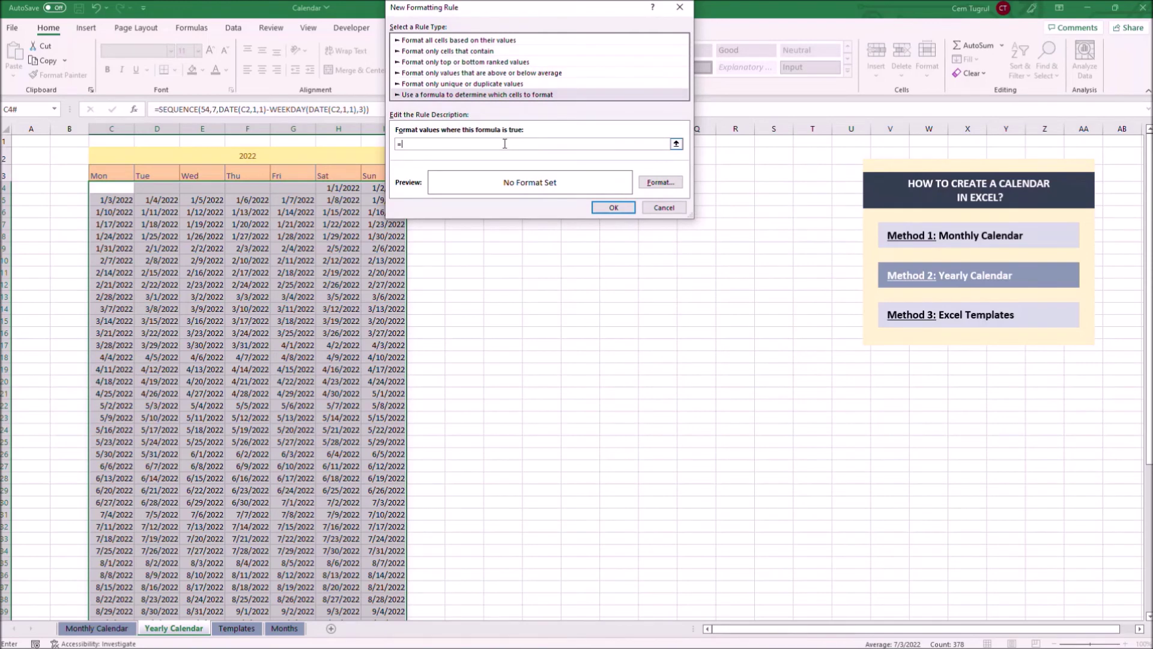
{"action": "type", "text": "mod(month("}
{"action": "left_click", "coordinate": [113, 191]}
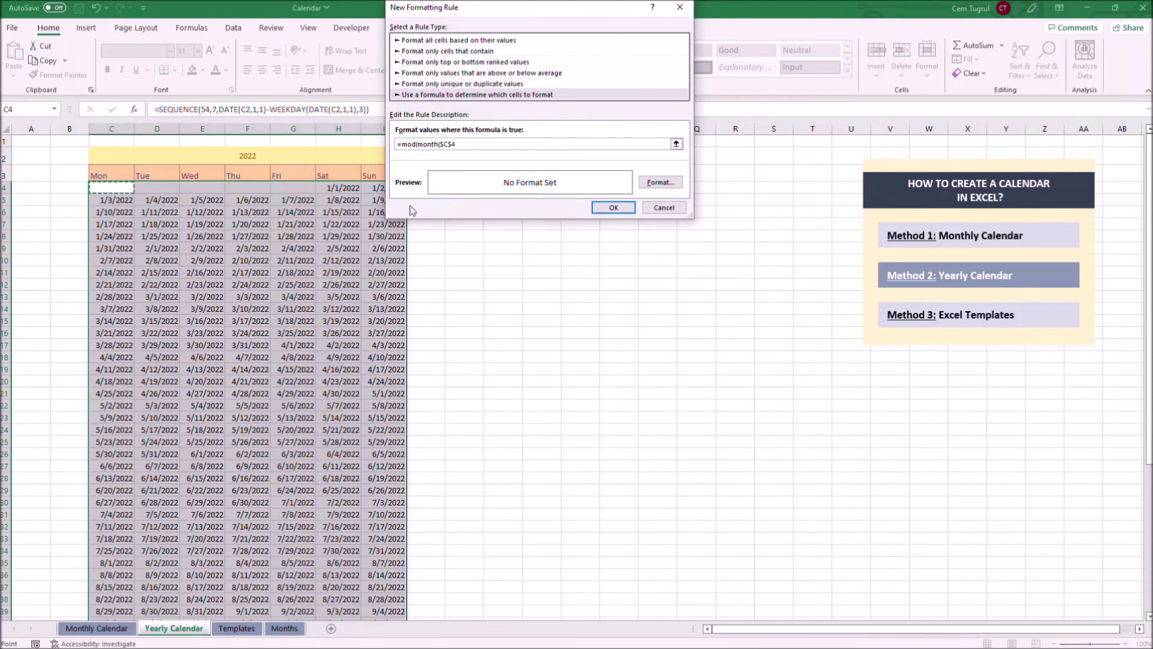
{"action": "key", "text": "F4"}
{"action": "key", "text": "F4"}
{"action": "key", "text": "F4"}
{"action": "type", "text": "),2)"}
Give the month rule a standard golden-orange background fill, apply it to the dates, and deselect the range.
{"action": "left_click", "coordinate": [680, 183]}
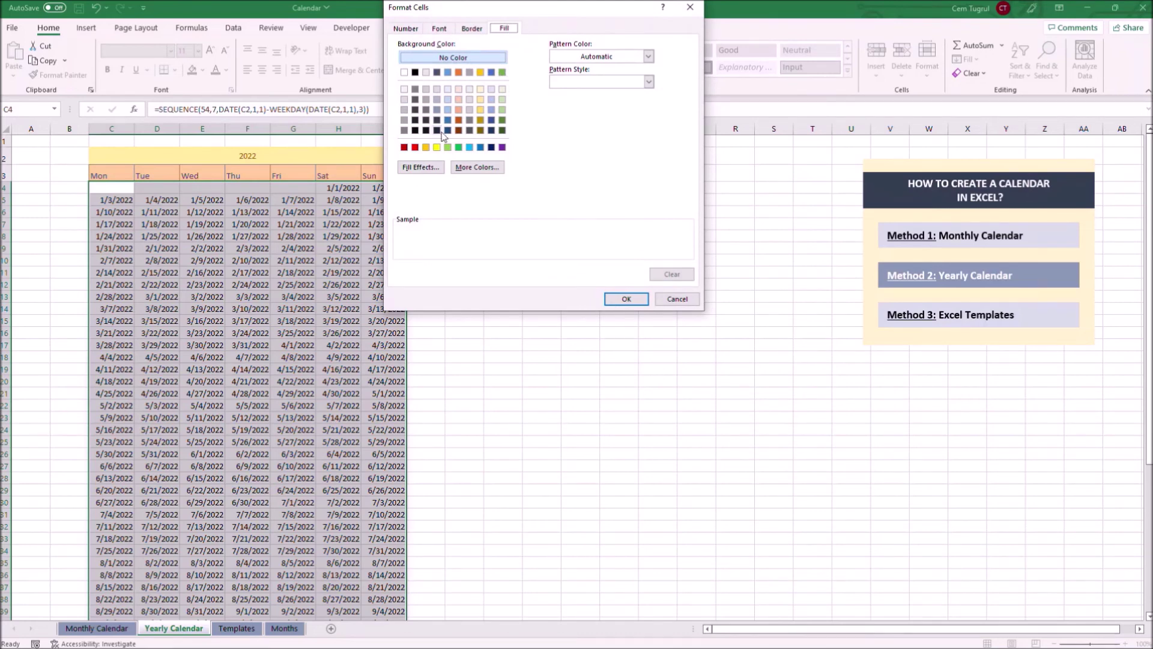
{"action": "left_click", "coordinate": [426, 147]}
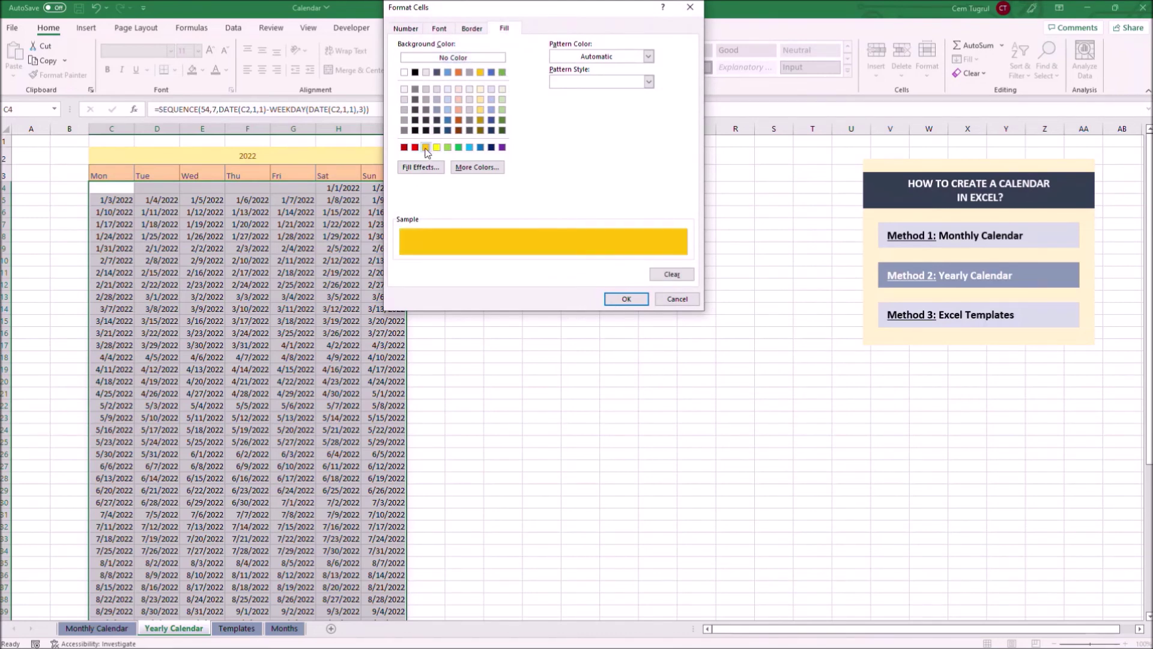
{"action": "left_click", "coordinate": [625, 299]}
{"action": "left_click", "coordinate": [613, 207]}
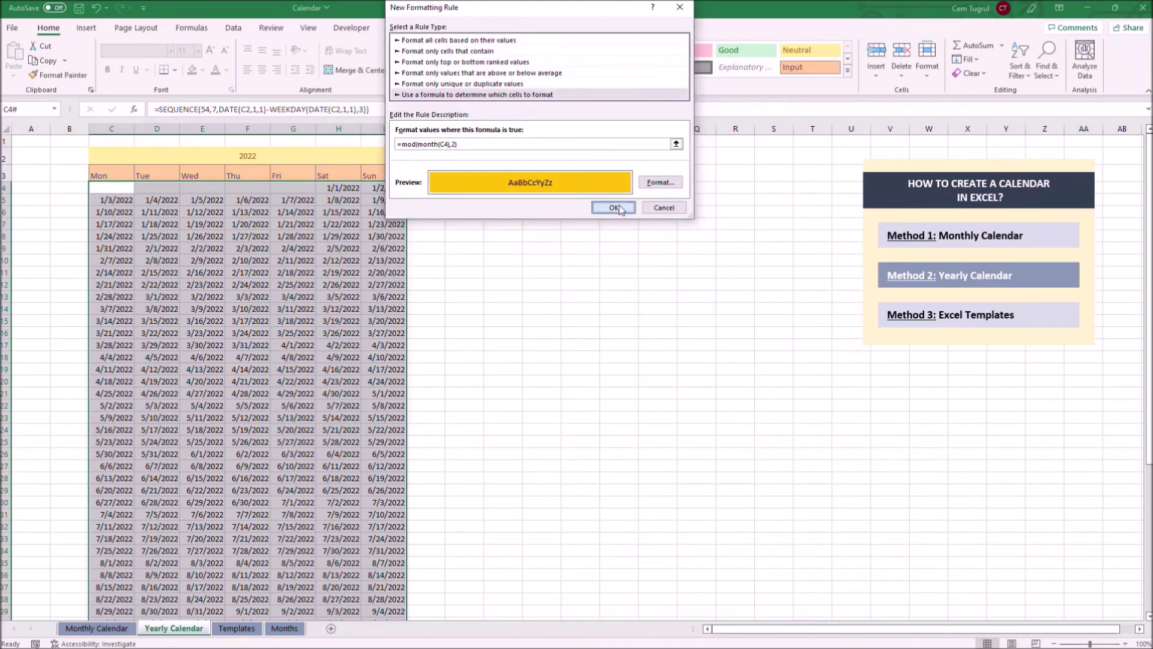
{"action": "left_click", "coordinate": [43, 143]}
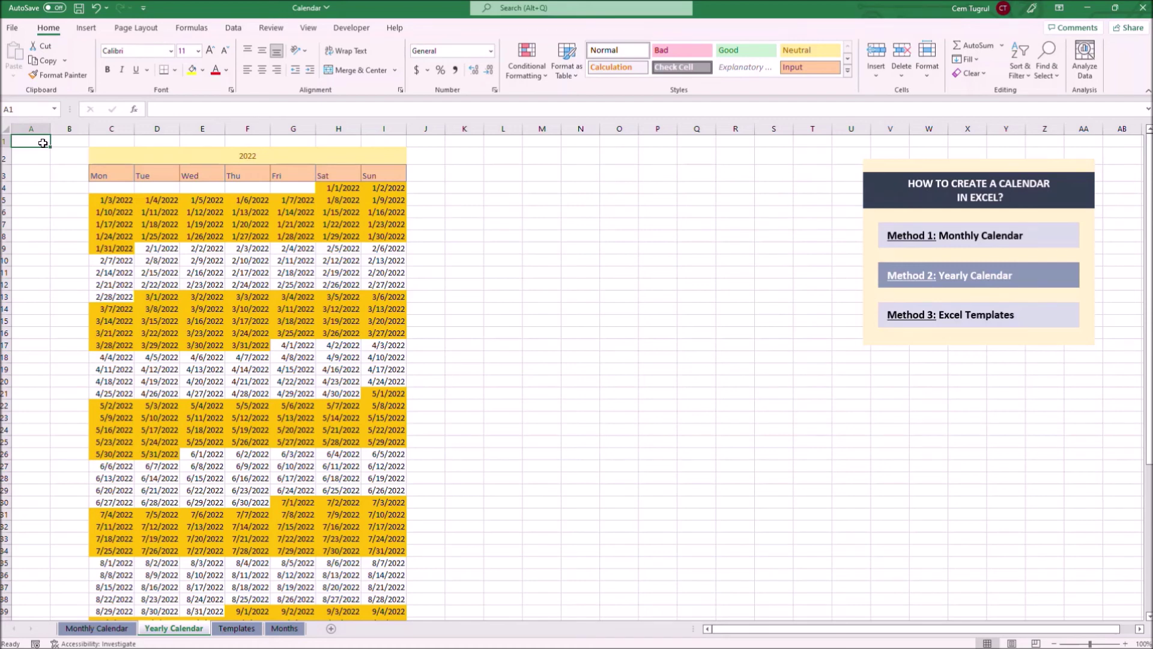
Follow the Method 3: Excel Templates link to the Templates sheet, and switch to Google Chrome.
{"action": "left_click", "coordinate": [1036, 320]}
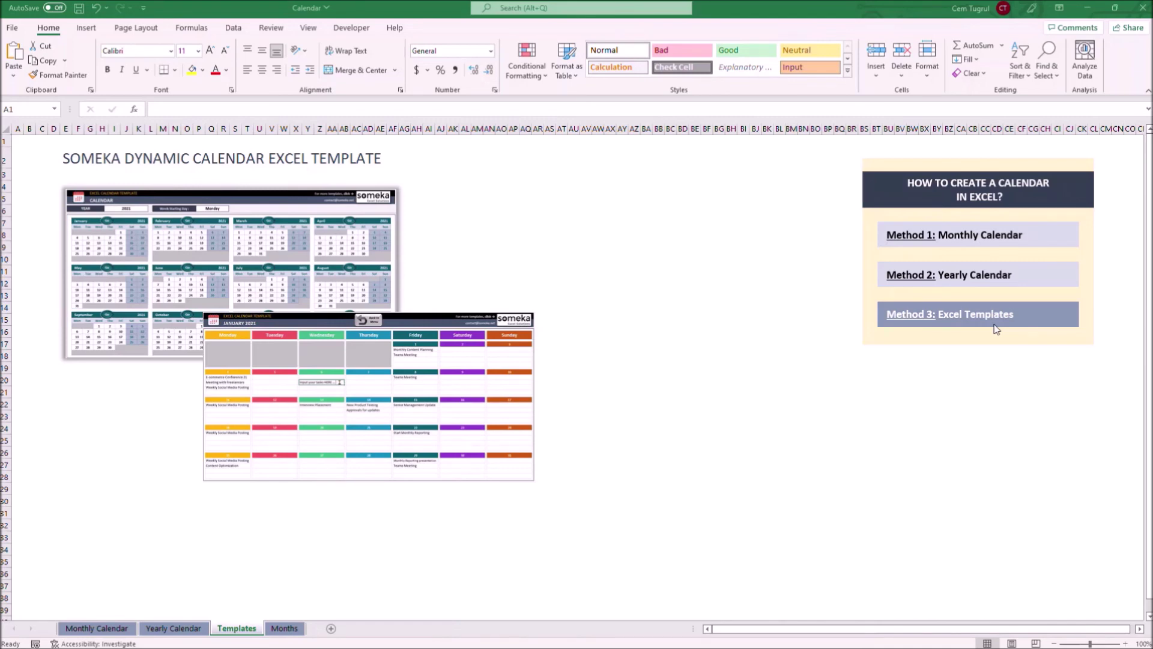
{"action": "key", "text": "super"}
{"action": "left_click", "coordinate": [161, 640]}
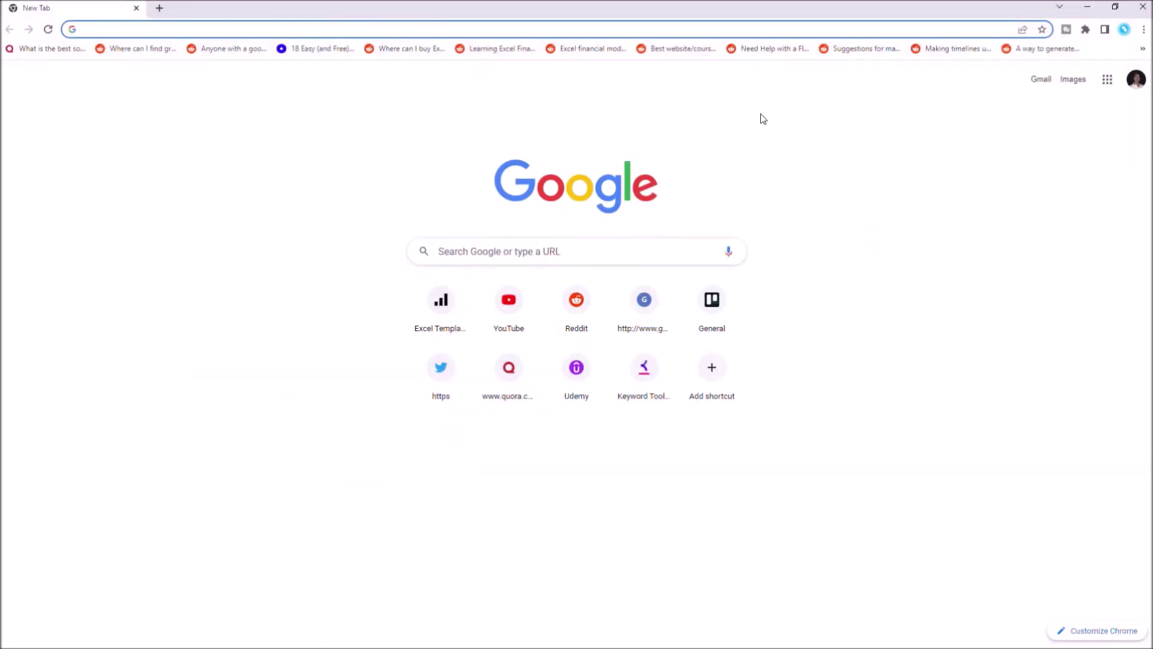
Search the someka.net site for "dynamic calendar" and open the Dynamic Calendar Excel Template product page.
{"action": "type", "text": "someka"}
{"action": "key", "text": "Return"}
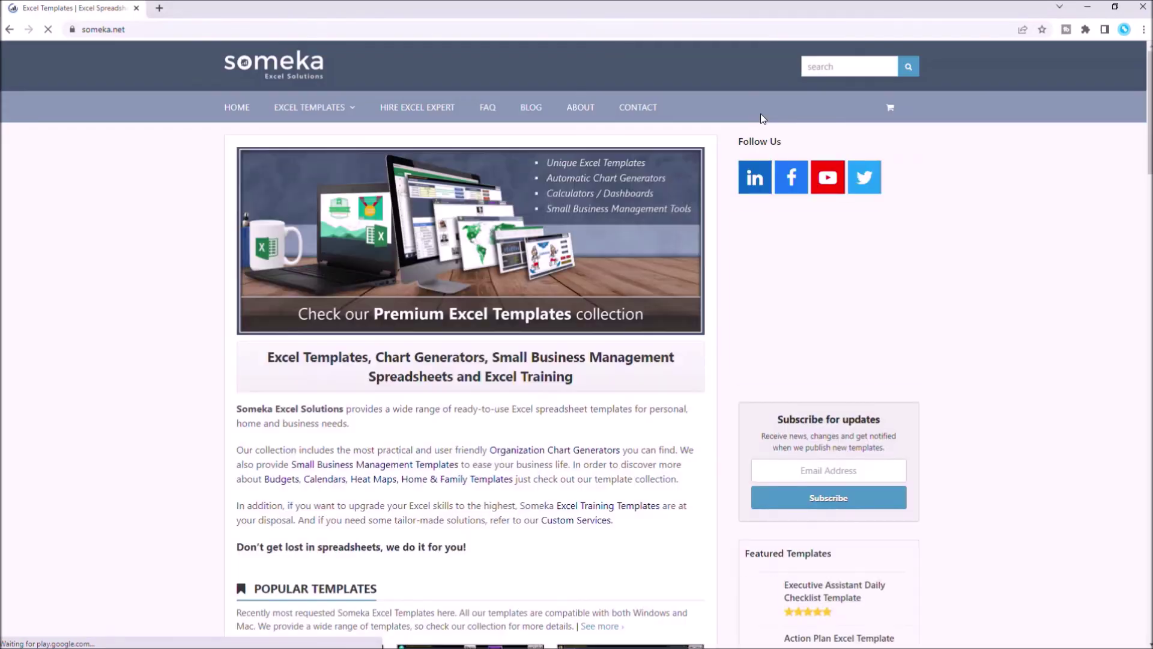
{"action": "left_click", "coordinate": [829, 67]}
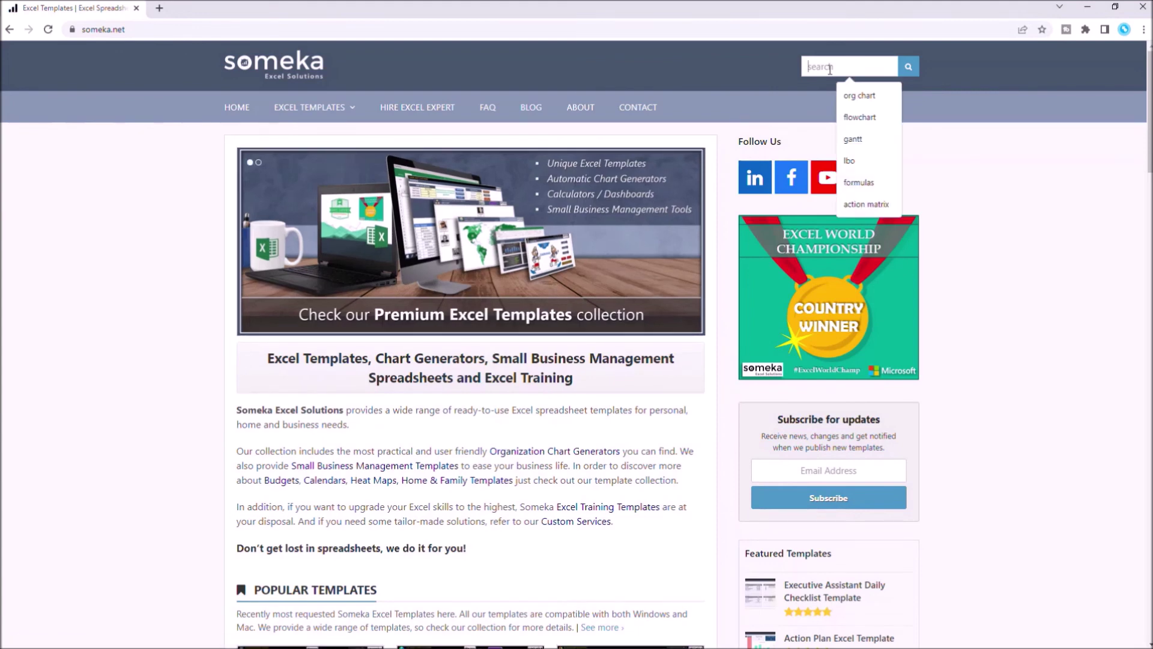
{"action": "type", "text": "dynamic calendar"}
{"action": "key", "text": "Return"}
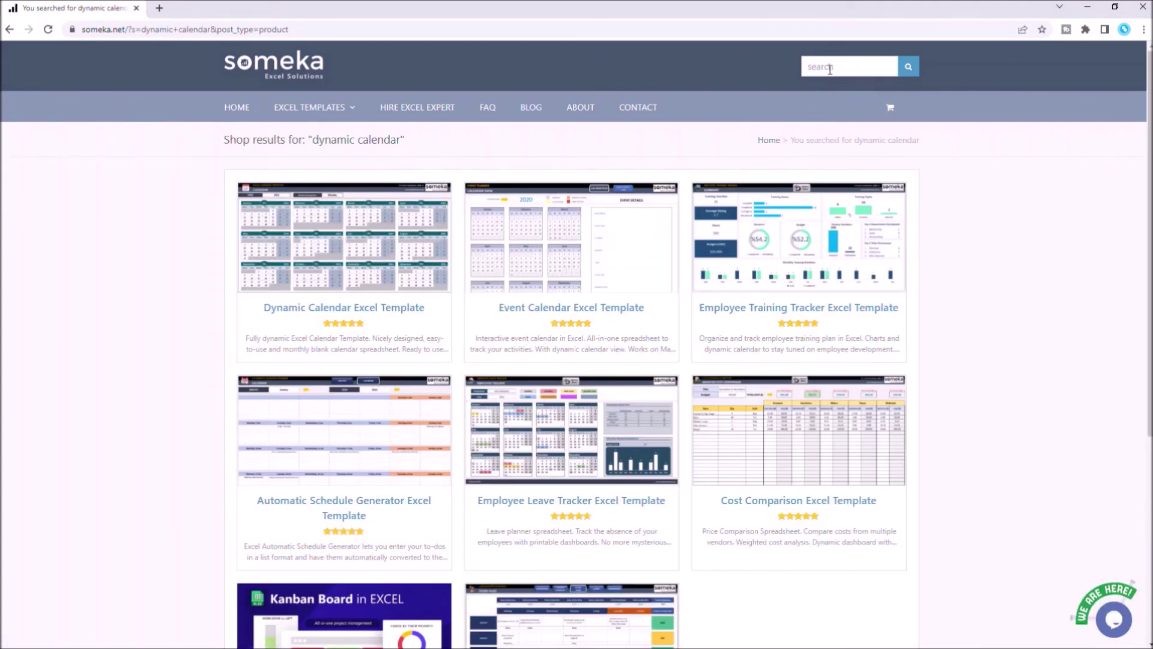
{"action": "left_click", "coordinate": [355, 263]}
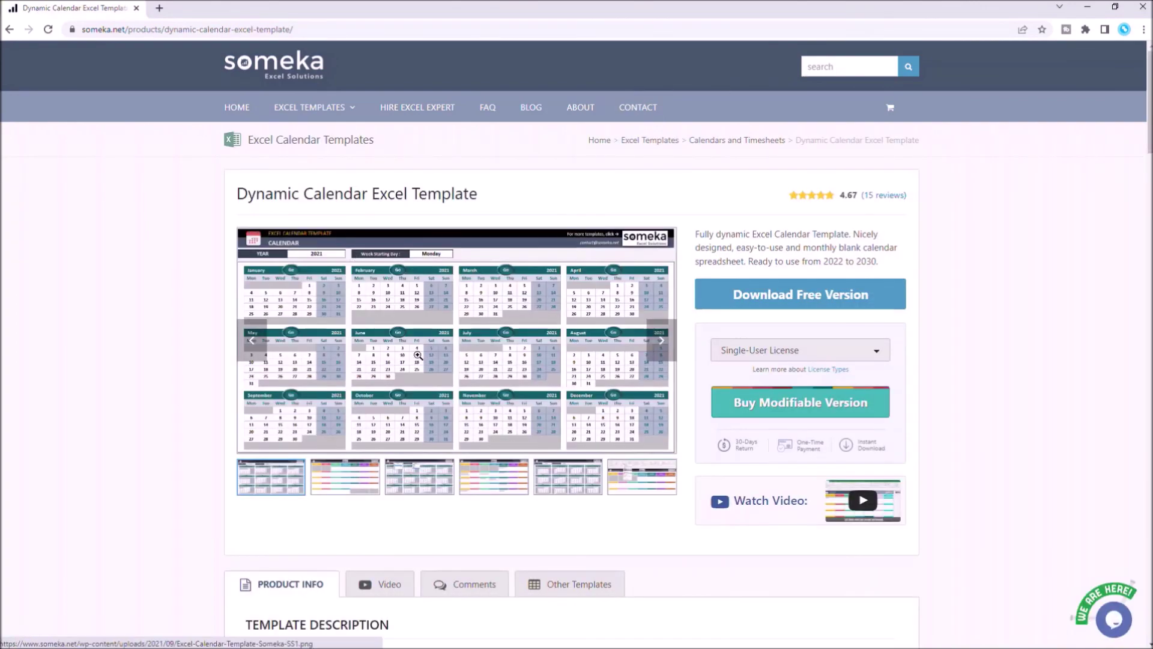
View the template's enlarged preview images of the monthly and dynamic yearly calendars, and close the image viewer.
{"action": "left_click", "coordinate": [449, 362]}
{"action": "left_click", "coordinate": [1142, 345]}
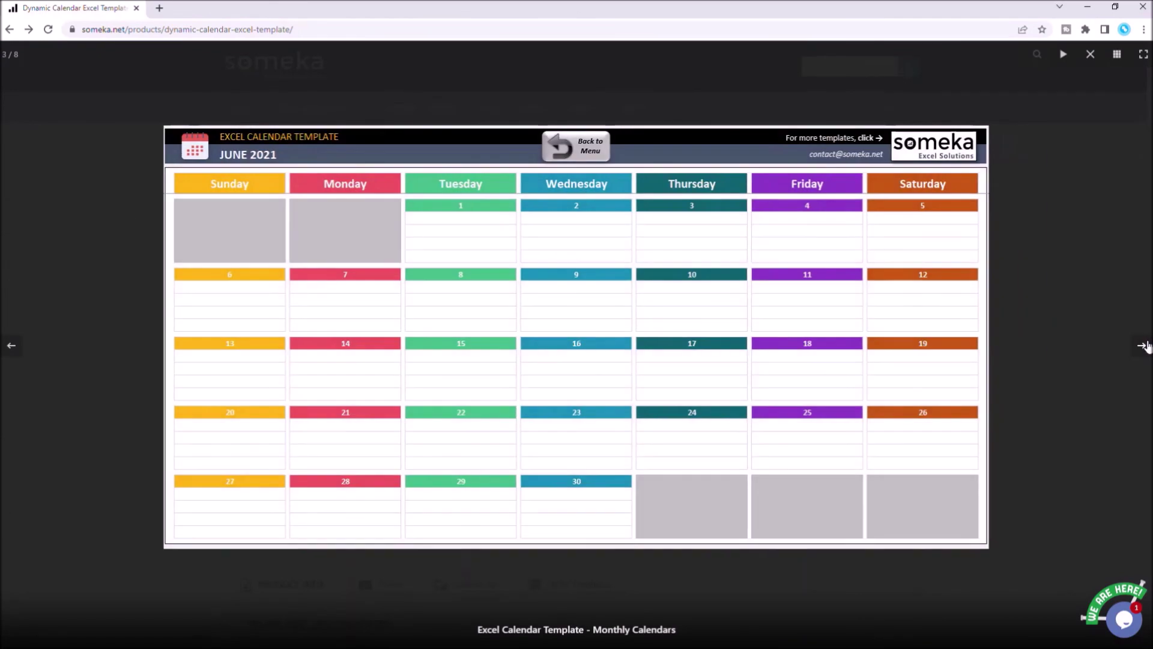
{"action": "left_click", "coordinate": [1143, 346]}
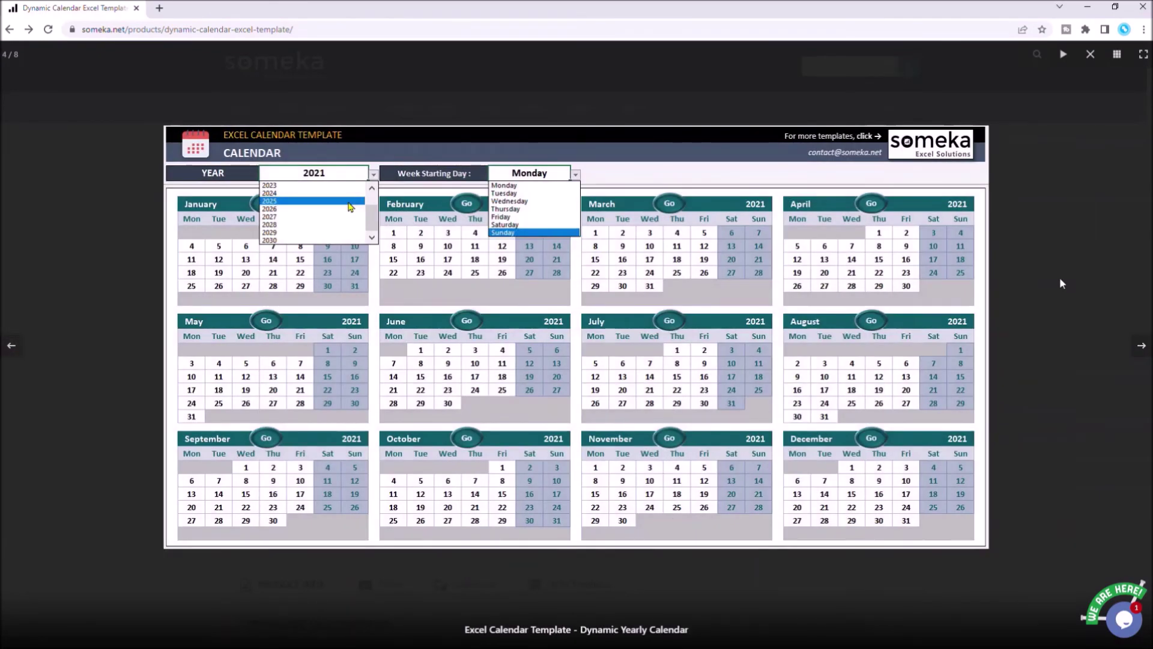
{"action": "left_click", "coordinate": [1062, 283]}
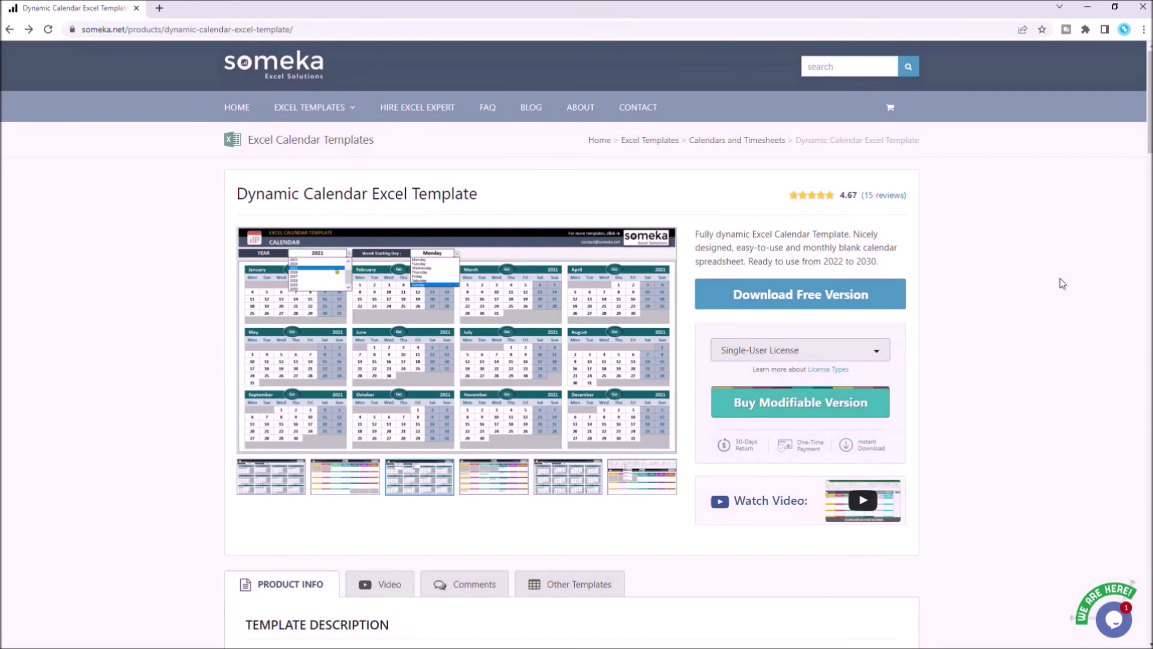
Request the free version download of the Dynamic Calendar Excel Template.
{"action": "left_click", "coordinate": [777, 298]}
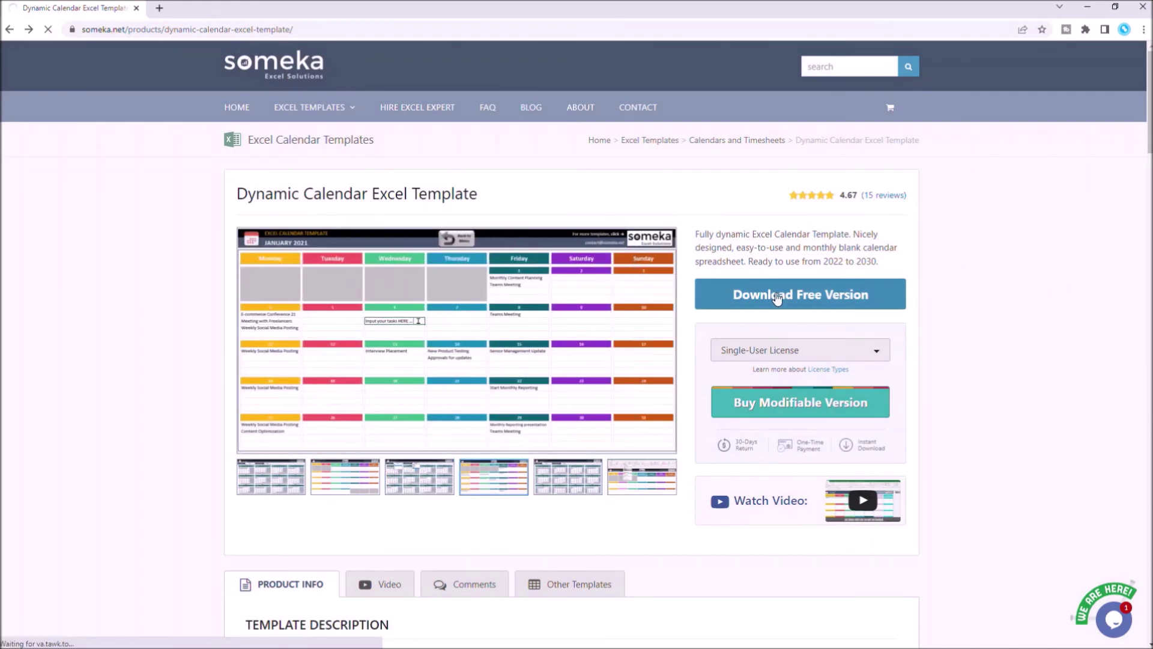